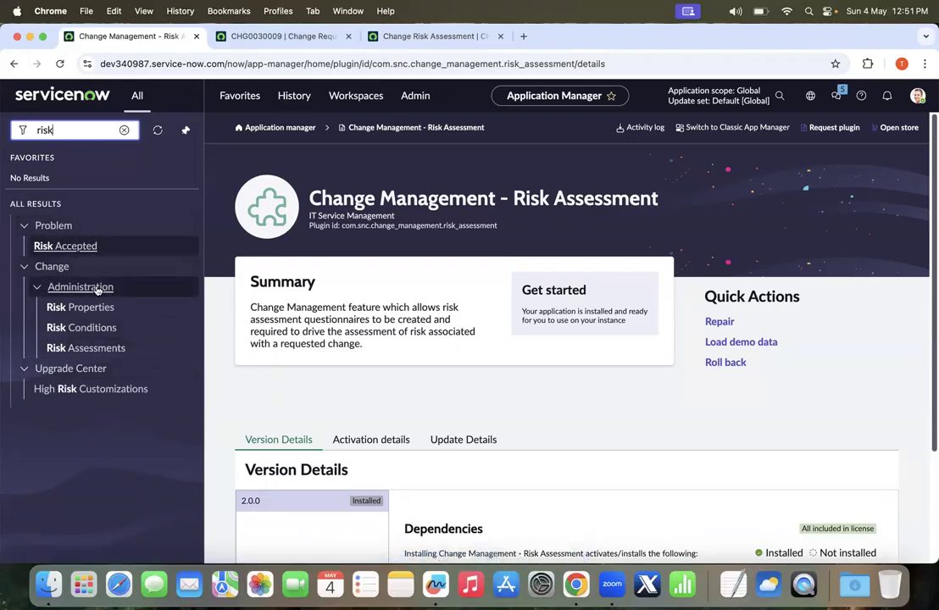
Step: Open the Risk Assessments list in a new browser tab and open its Change Risk Assessment record
left_click(98, 355, "super")
left_click(273, 44)
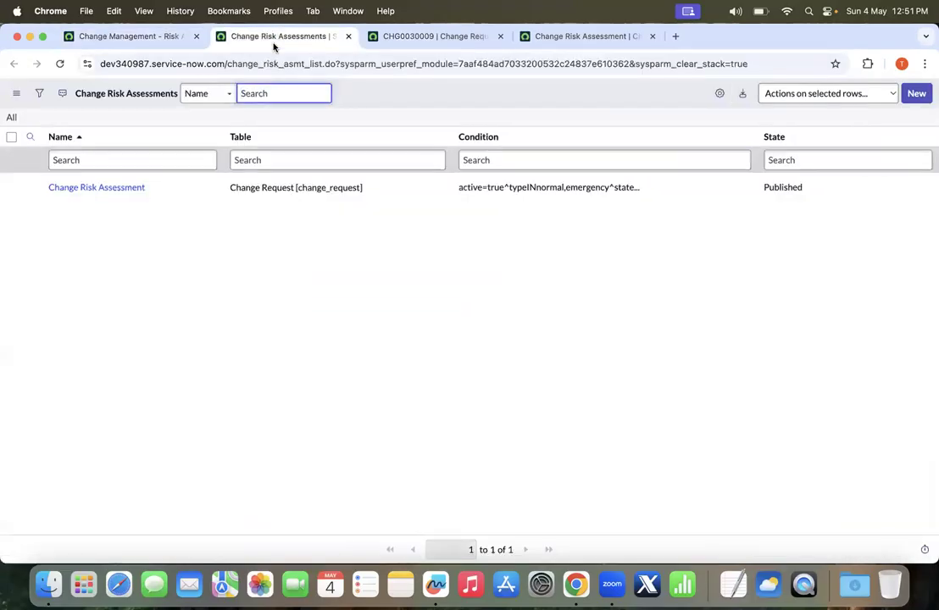
left_click(102, 189)
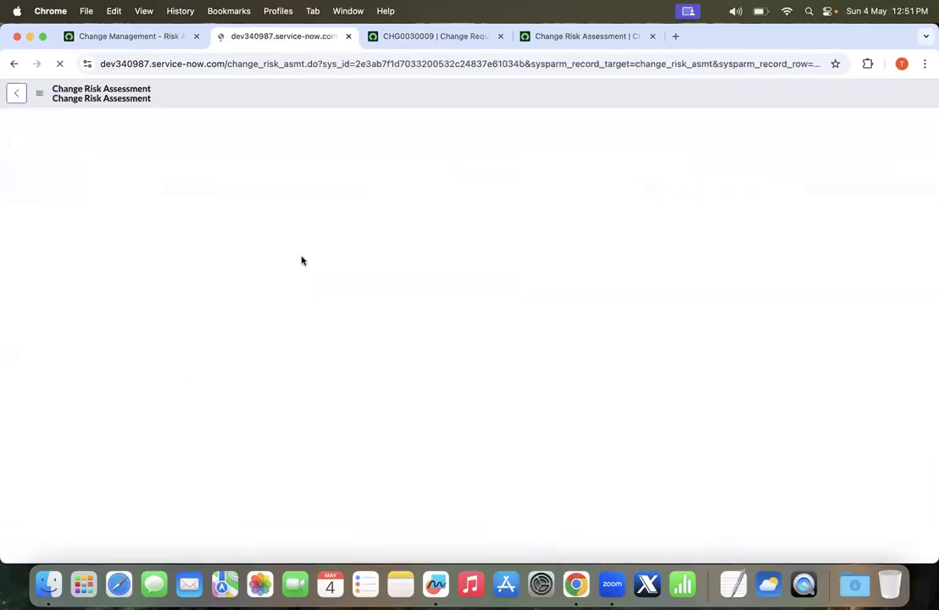
left_click(416, 37)
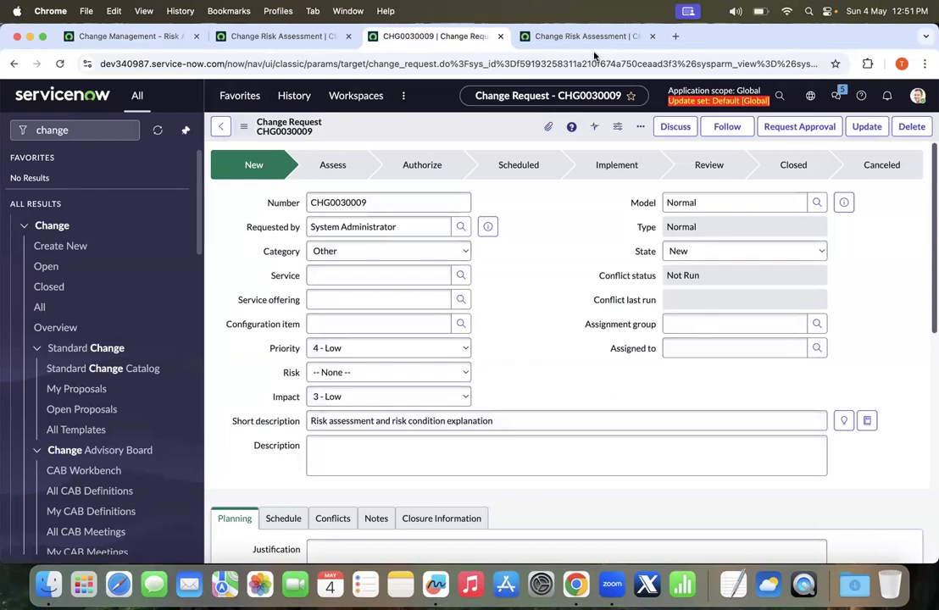
left_click(271, 35)
Step: Show the record's assessment categories and open Change Risk Assessment Category in a new browser tab
scroll(340, 255, "down", 5)
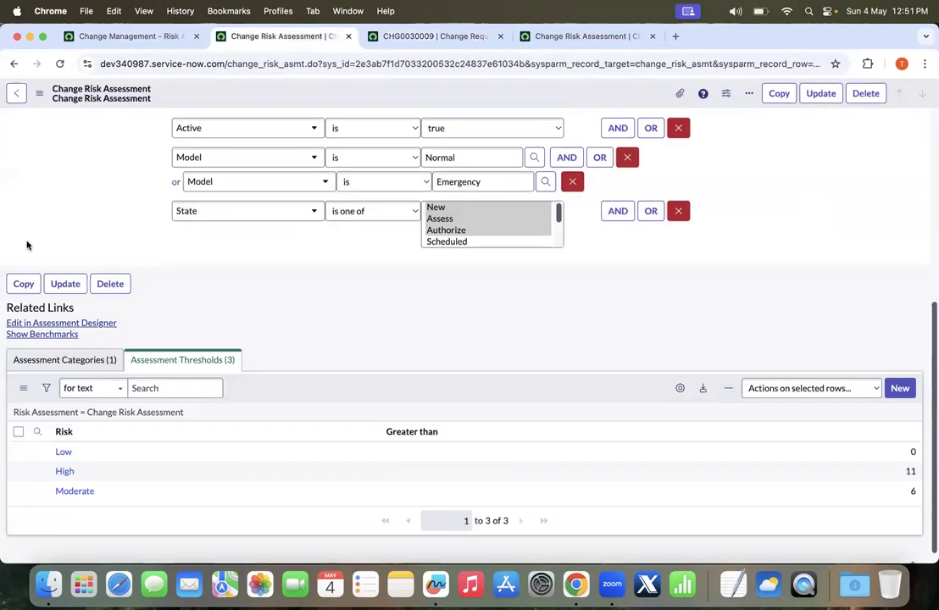
left_click(64, 344)
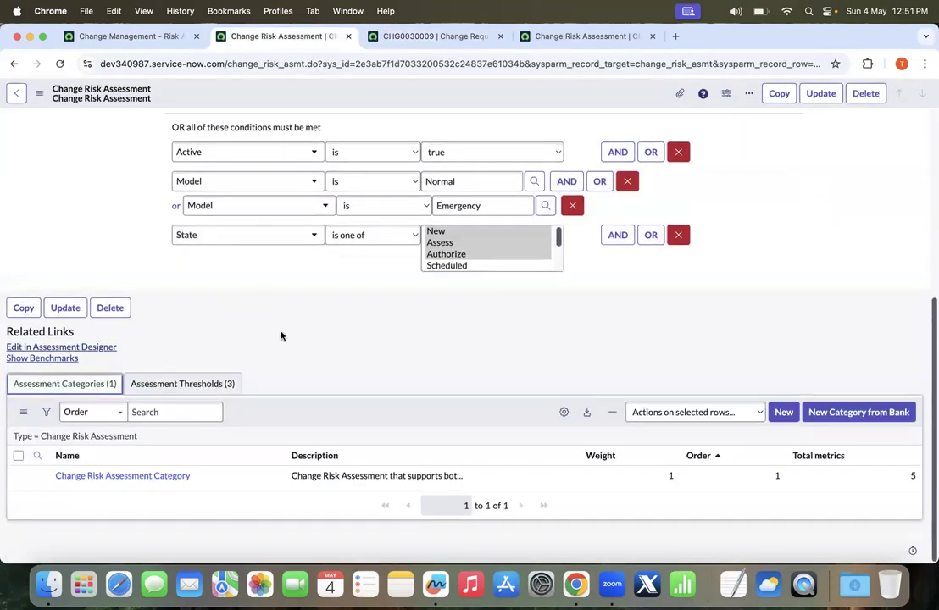
left_click(147, 475, "super")
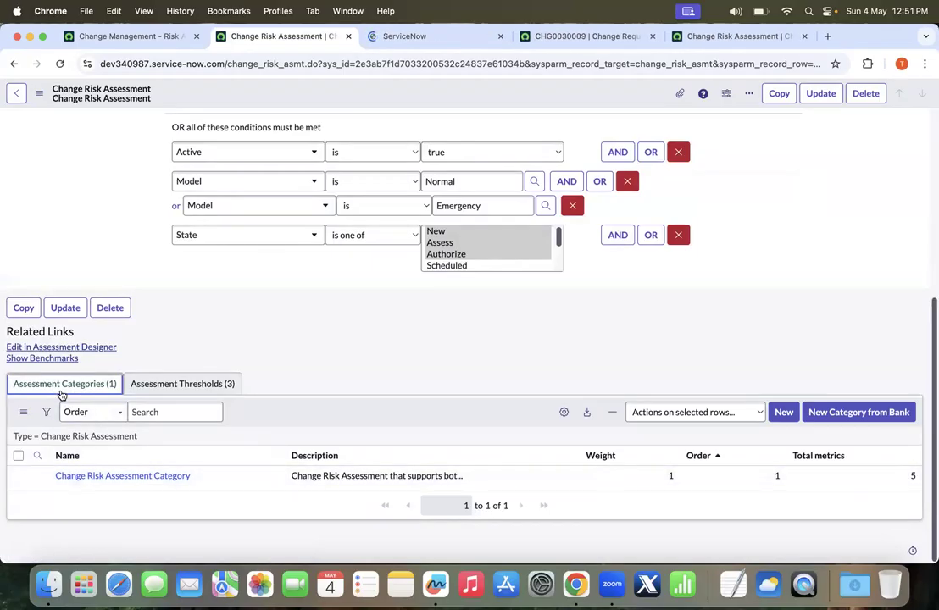
Step: Review the name and the condition sets of the Change Risk Assessment record
scroll(74, 221, "up", 5)
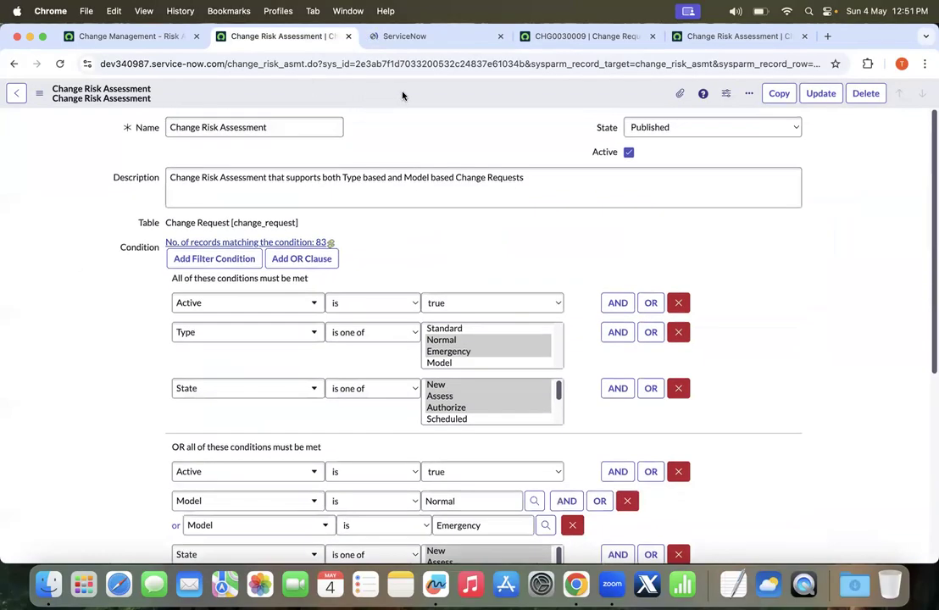
triple_click(243, 126)
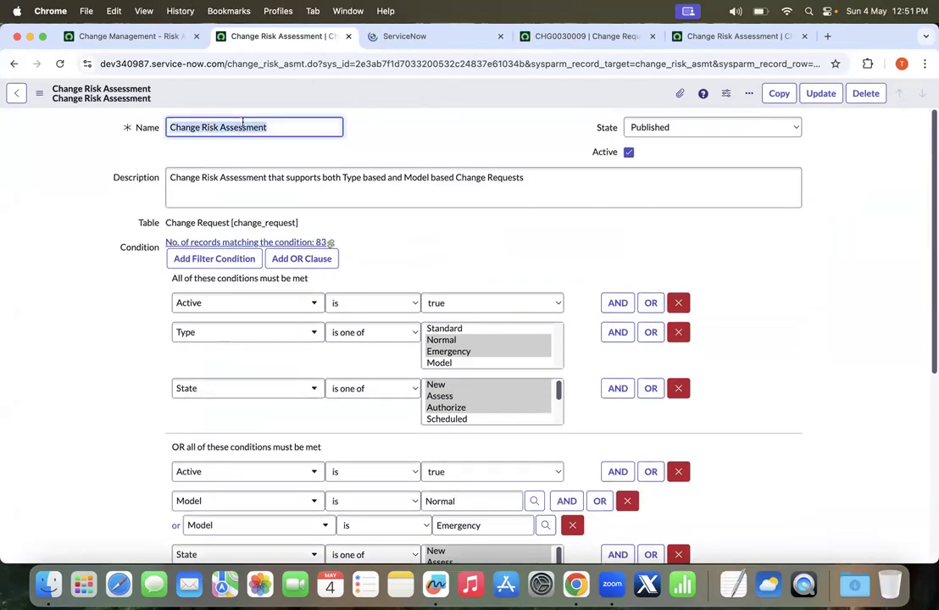
left_click(472, 138)
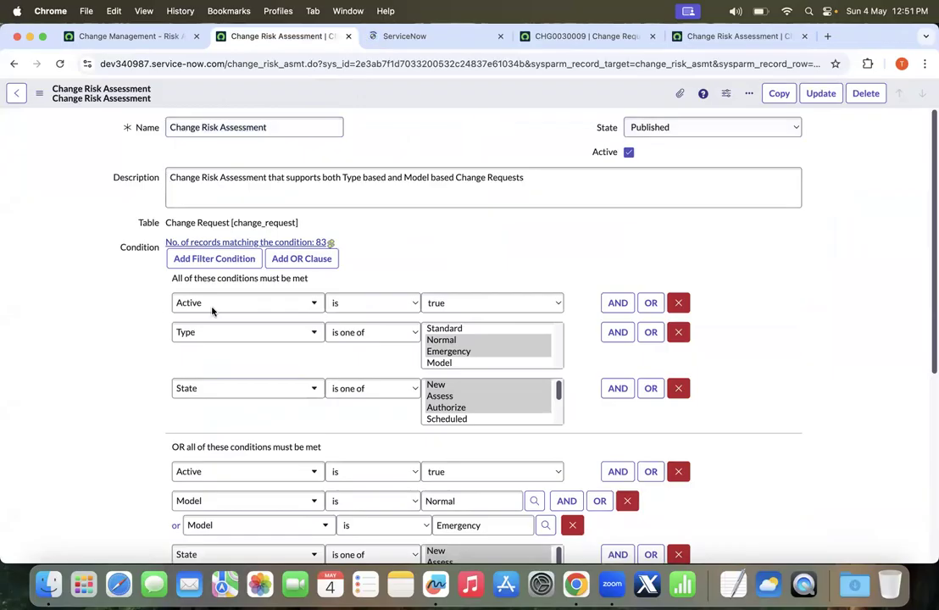
scroll(5, 245, "down", 5)
scroll(10, 203, "up", 5)
scroll(11, 203, "down", 2)
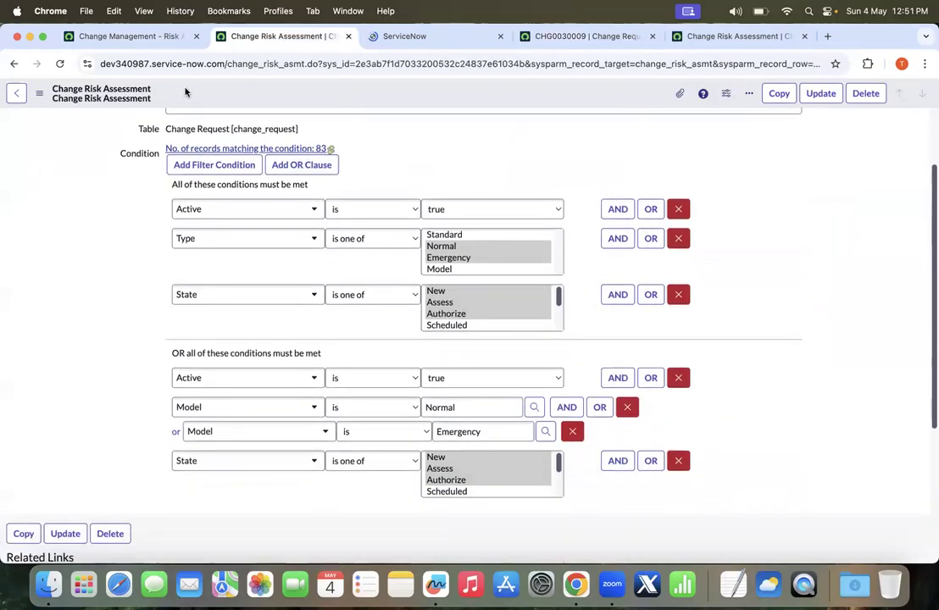
Step: Check the related links of the open change request, and return to the Change Risk Assessment record's conditions
left_click(549, 32)
scroll(536, 289, "down", 10)
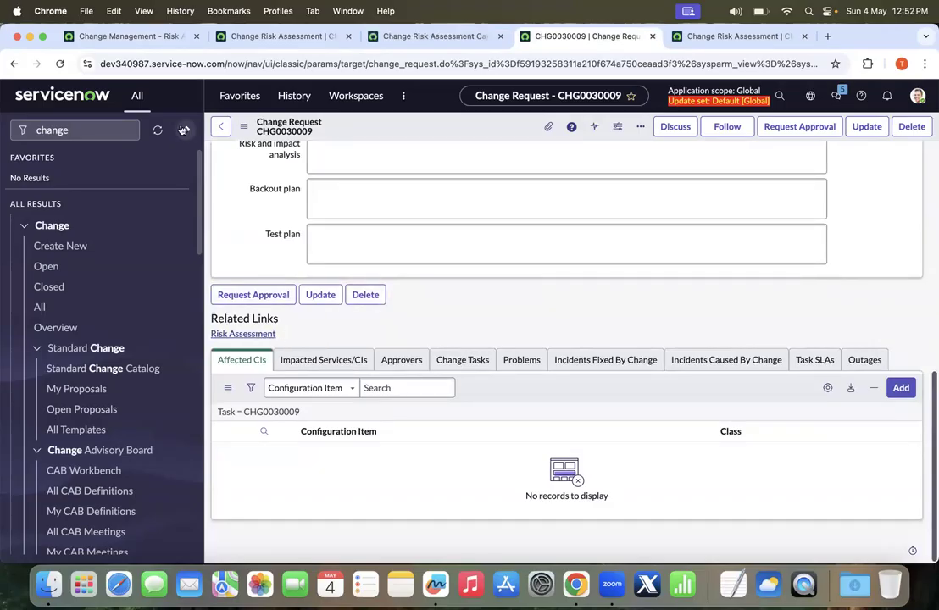
left_click(416, 35)
left_click(300, 37)
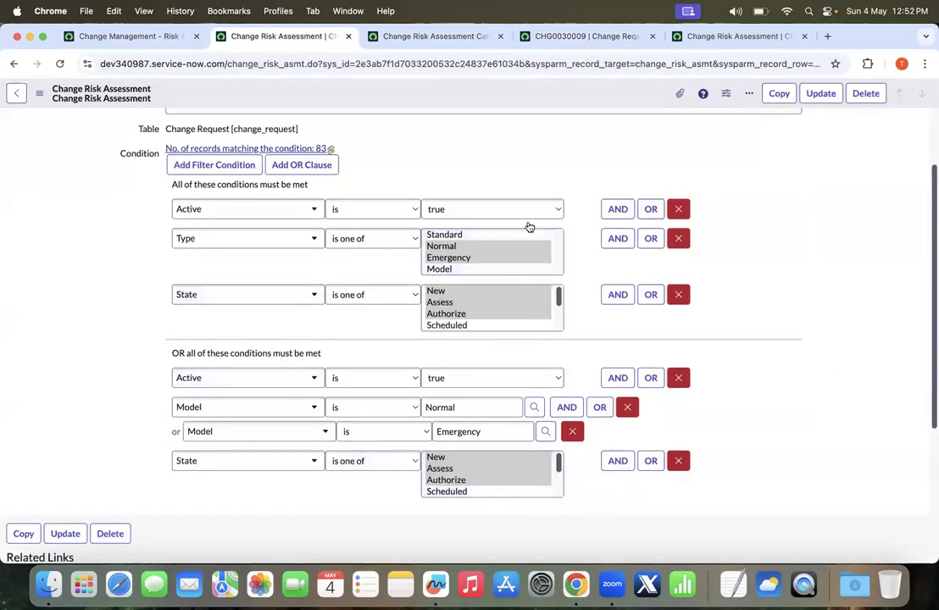
scroll(446, 196, "down", 1)
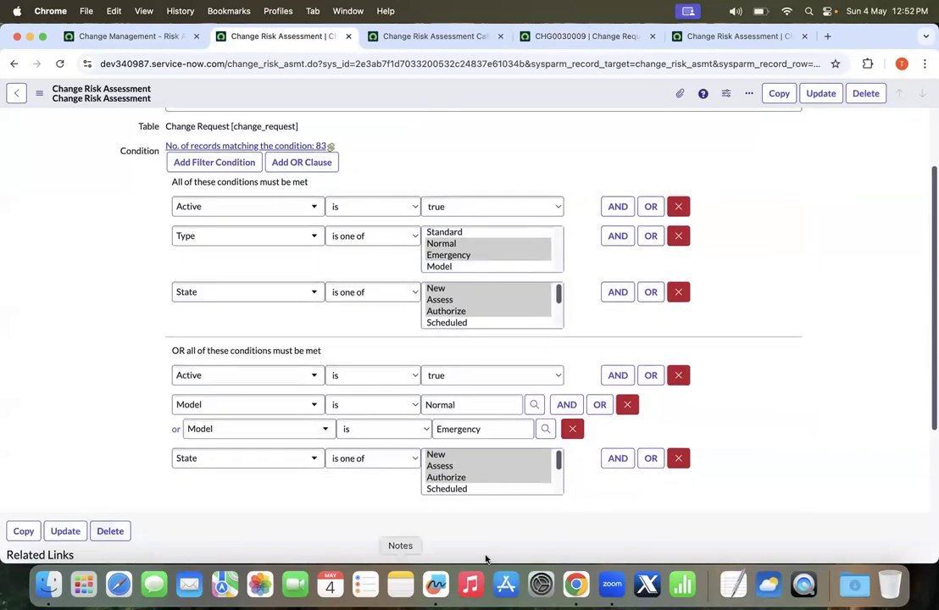
Step: Look through the Change Risk Assessment Category record down to its list of assessment metrics
left_click(419, 37)
scroll(313, 183, "up", 1)
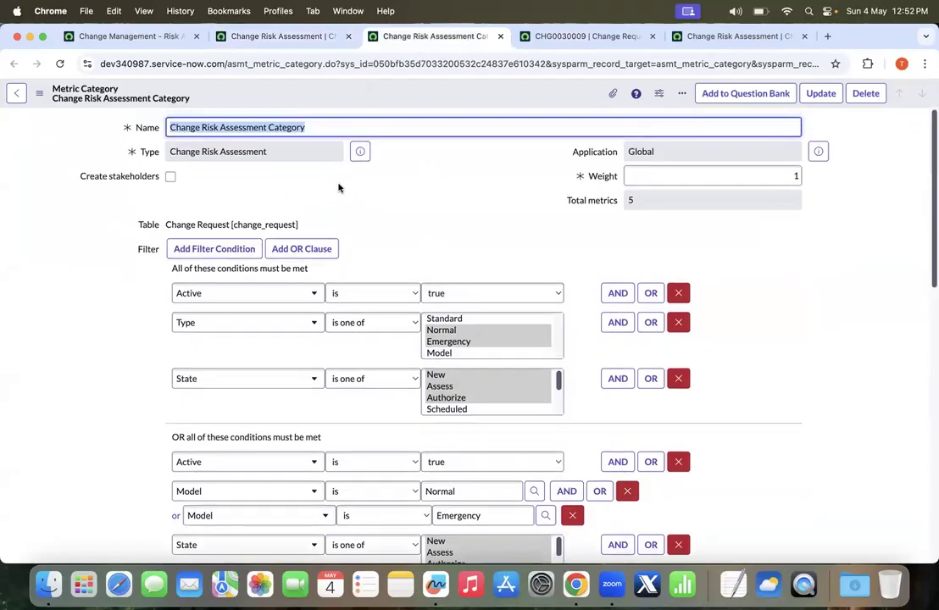
key("Tab")
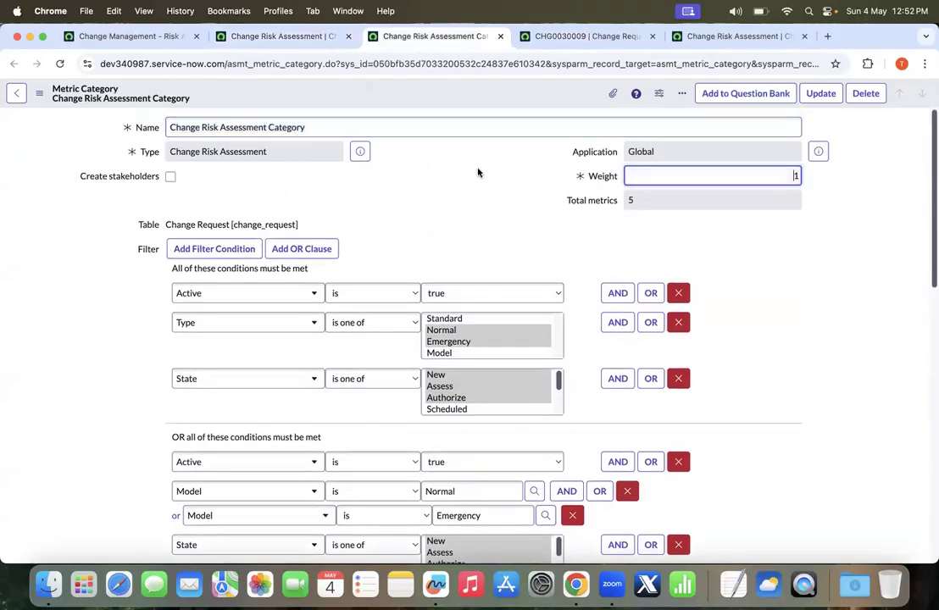
scroll(477, 172, "down", 10)
scroll(512, 148, "down", 2)
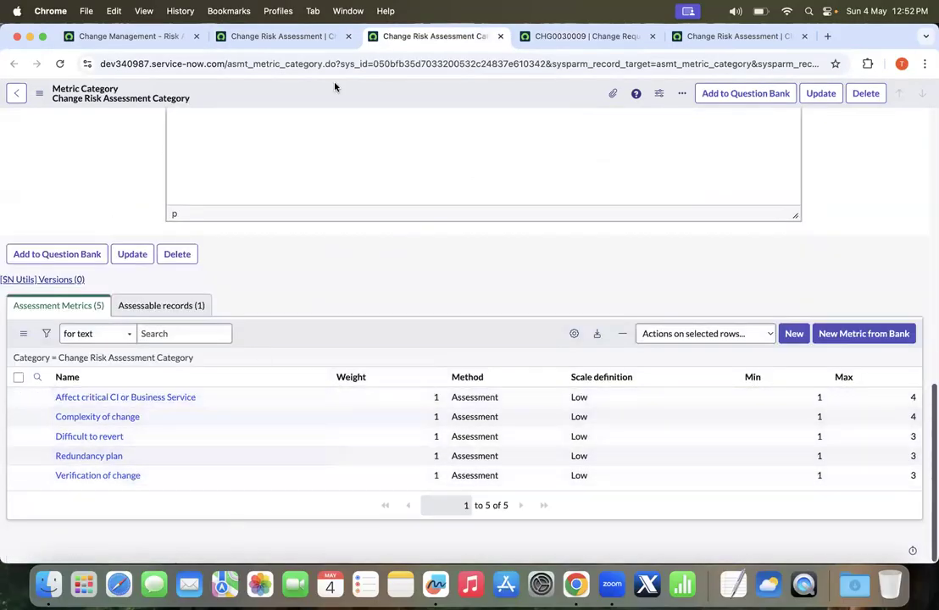
Step: Inspect the Change Risk Assessment record's table name in its URL, its state and its related assessment categories
left_click(327, 35)
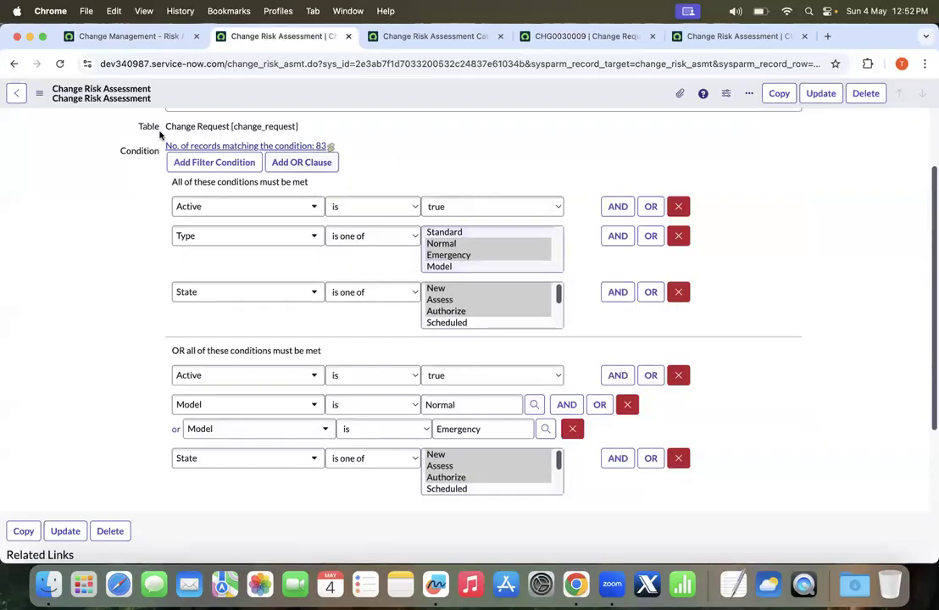
scroll(229, 161, "up", 2)
left_click(325, 66)
double_click(325, 66)
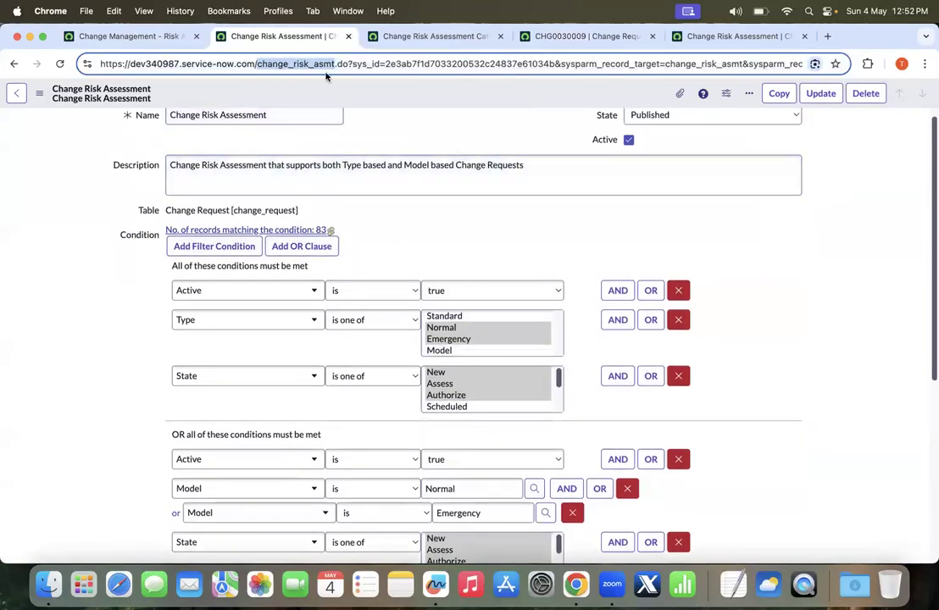
left_click(422, 139)
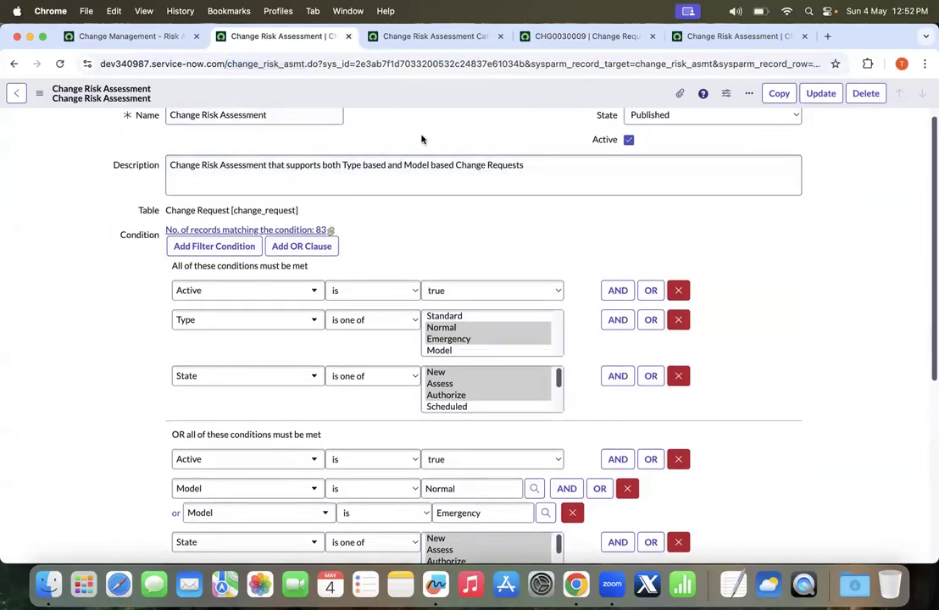
scroll(422, 139, "up", 1)
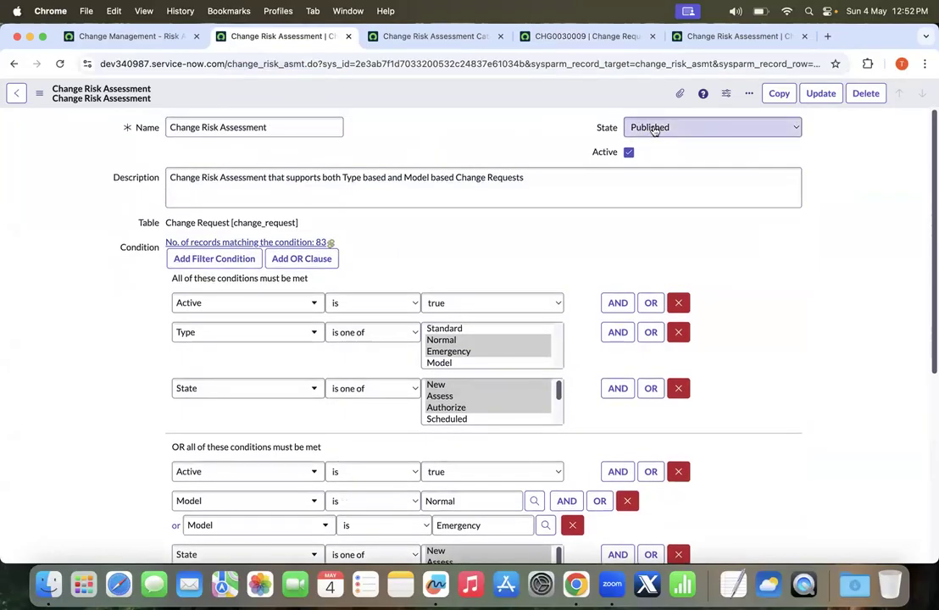
scroll(404, 141, "down", 5)
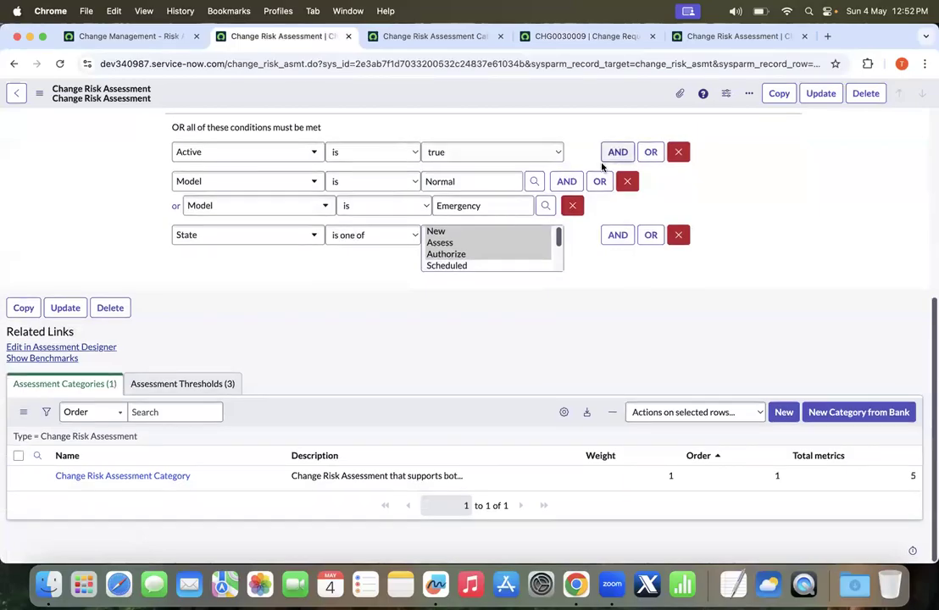
Step: Inspect the metric category's table name in its URL and its name, weight and total metrics fields
left_click(408, 38)
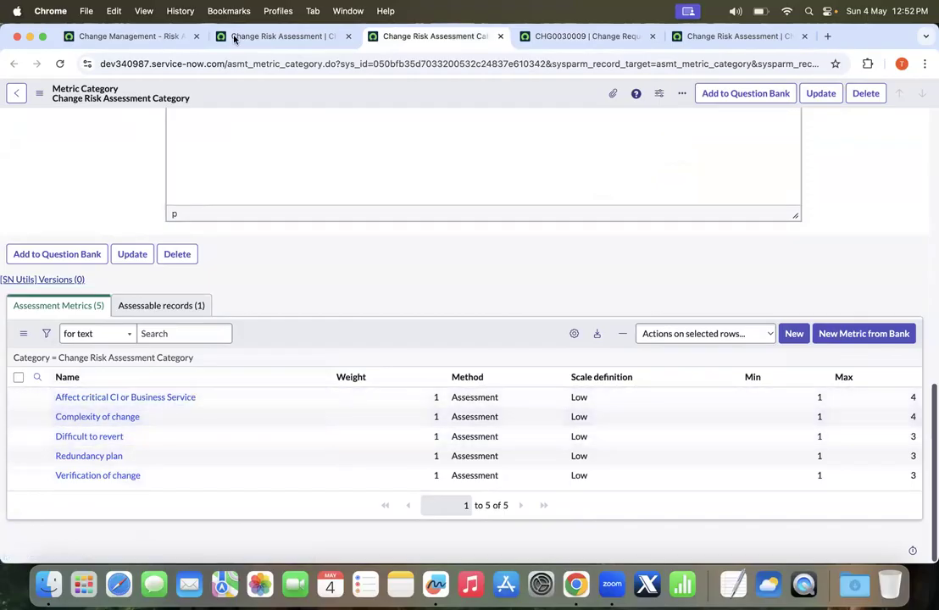
scroll(209, 287, "up", 15)
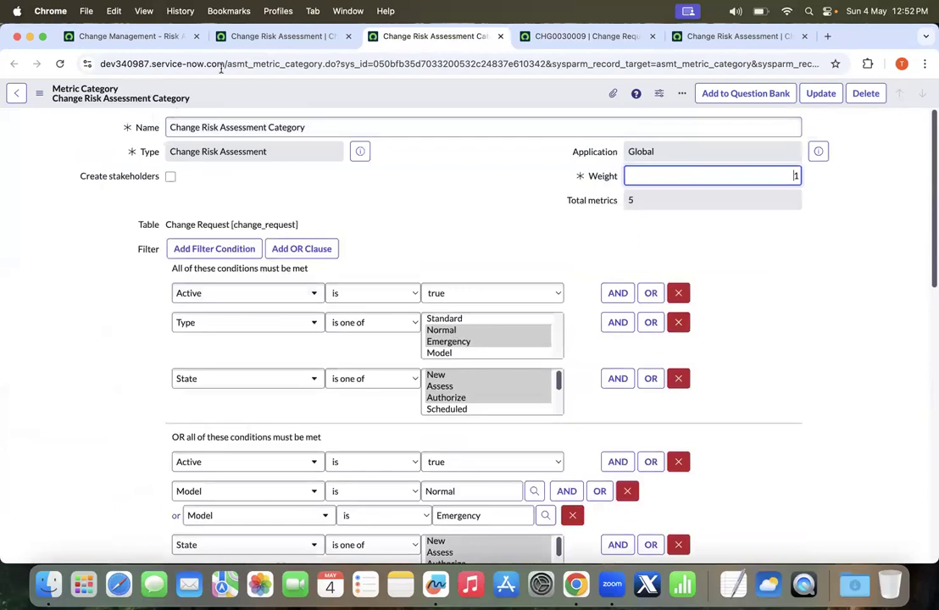
double_click(272, 64)
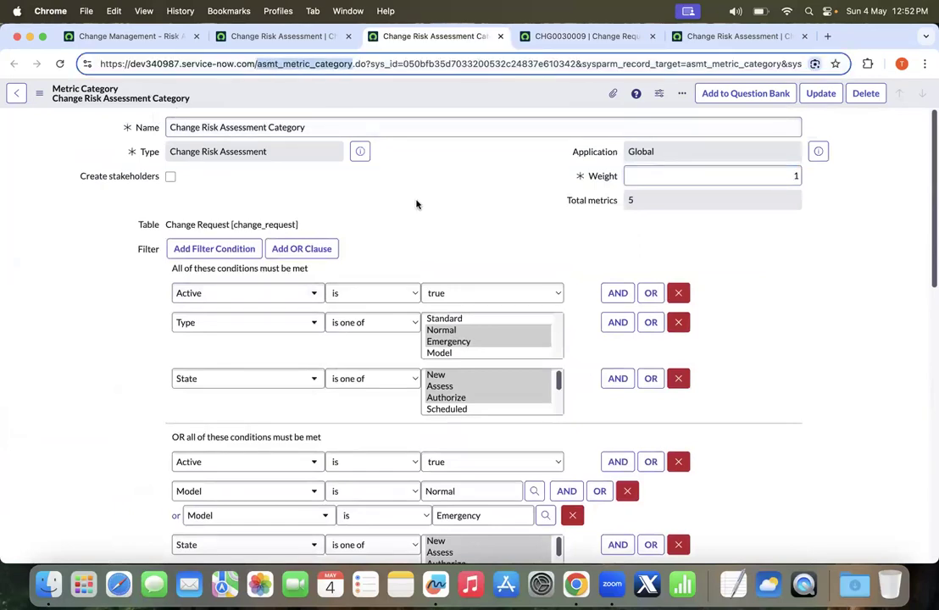
left_click(258, 127)
triple_click(259, 127)
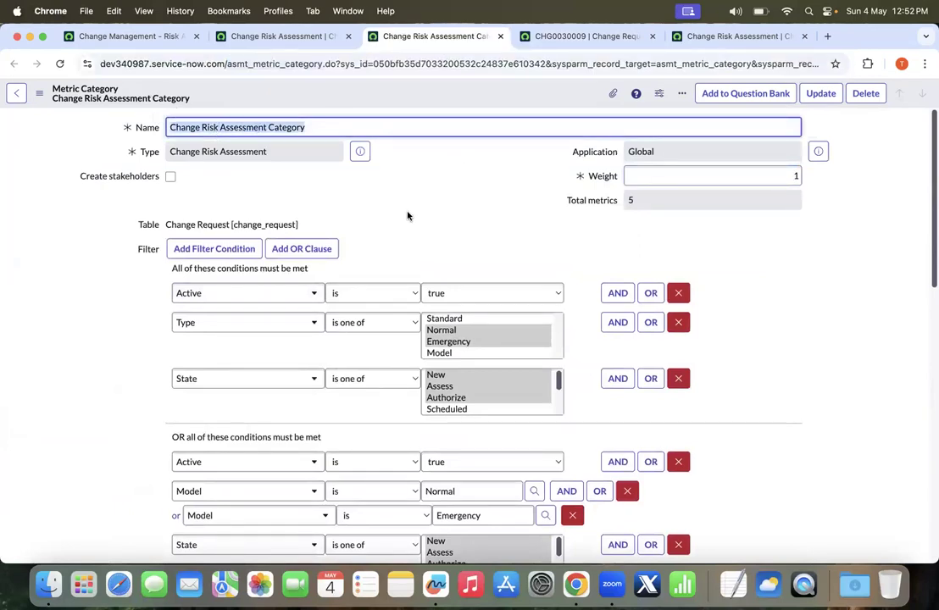
left_click(792, 175)
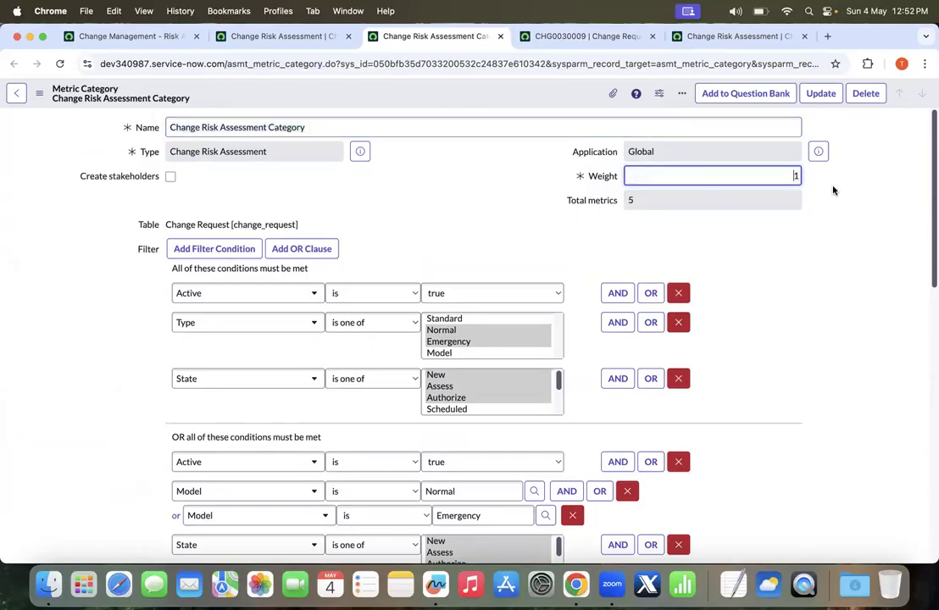
left_click(631, 204)
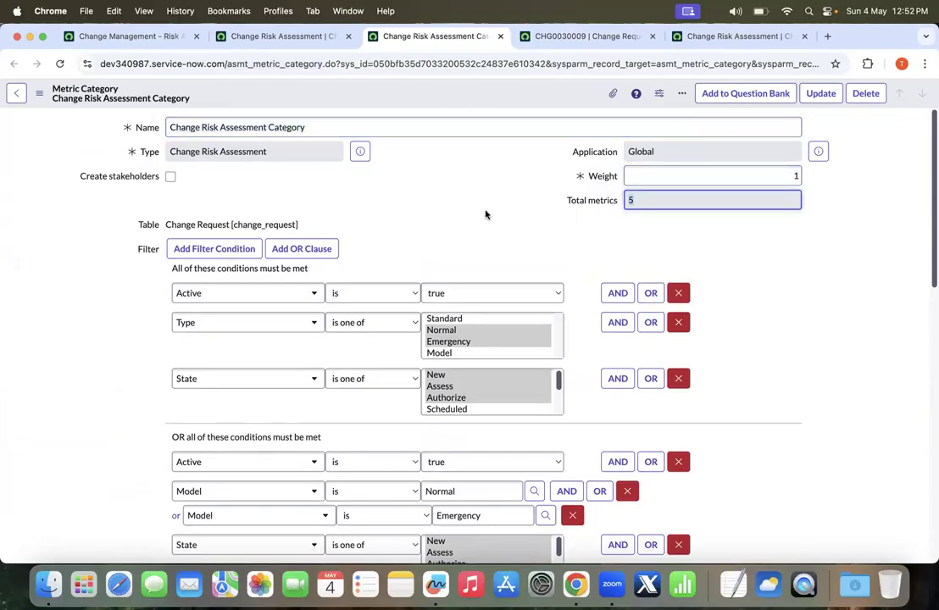
Step: Compare the metric category's filter conditions with its list of assessment metrics
scroll(485, 213, "down", 15)
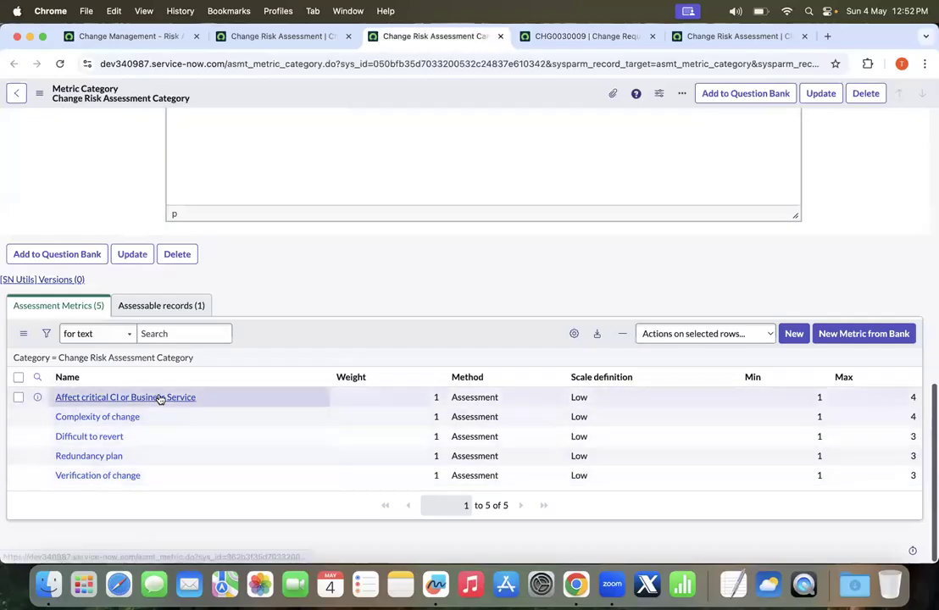
scroll(319, 291, "up", 5)
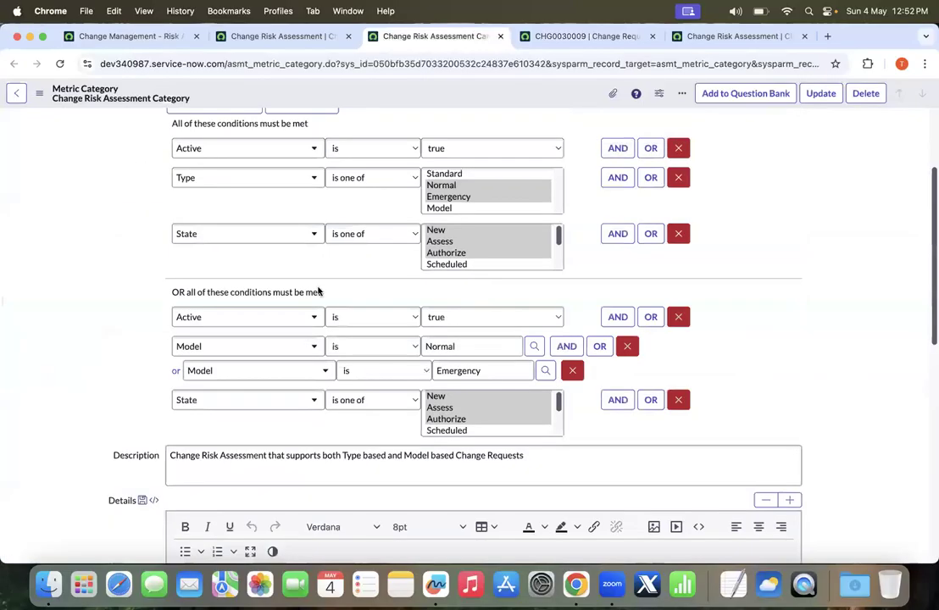
scroll(319, 291, "up", 2)
scroll(870, 185, "down", 10)
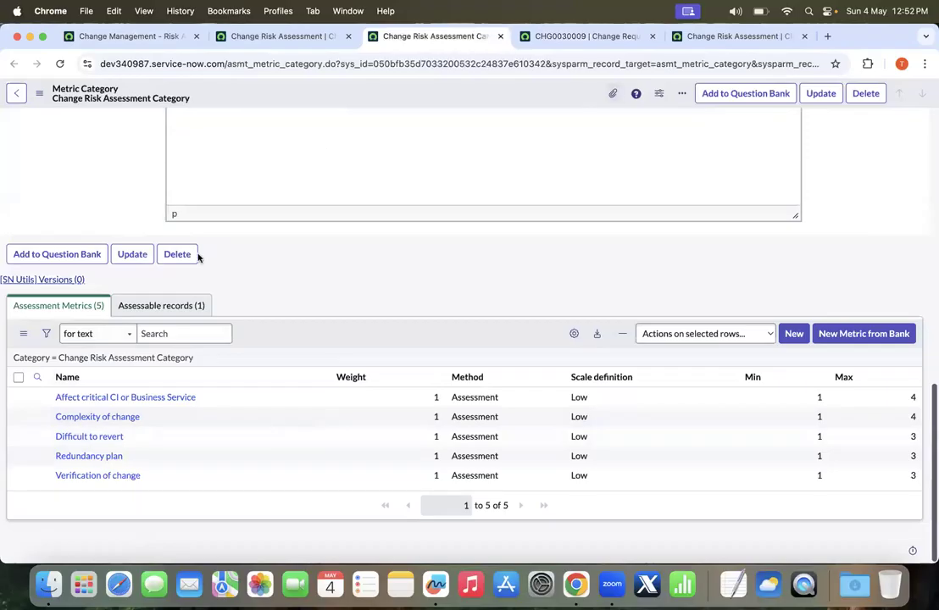
Step: Examine the scale definition, minimum and maximum of the Affect critical CI or Business Service metric
left_click(603, 400)
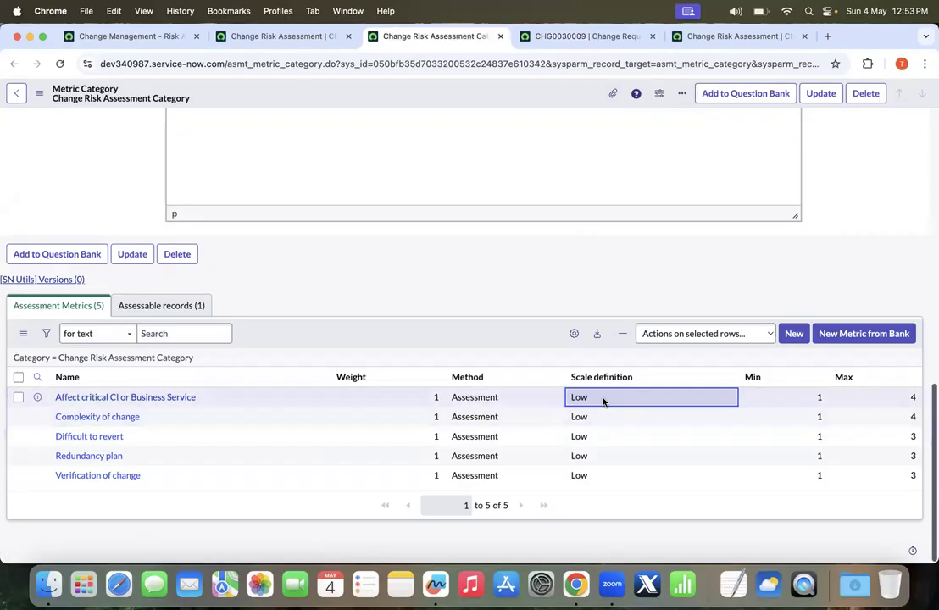
left_click(767, 398)
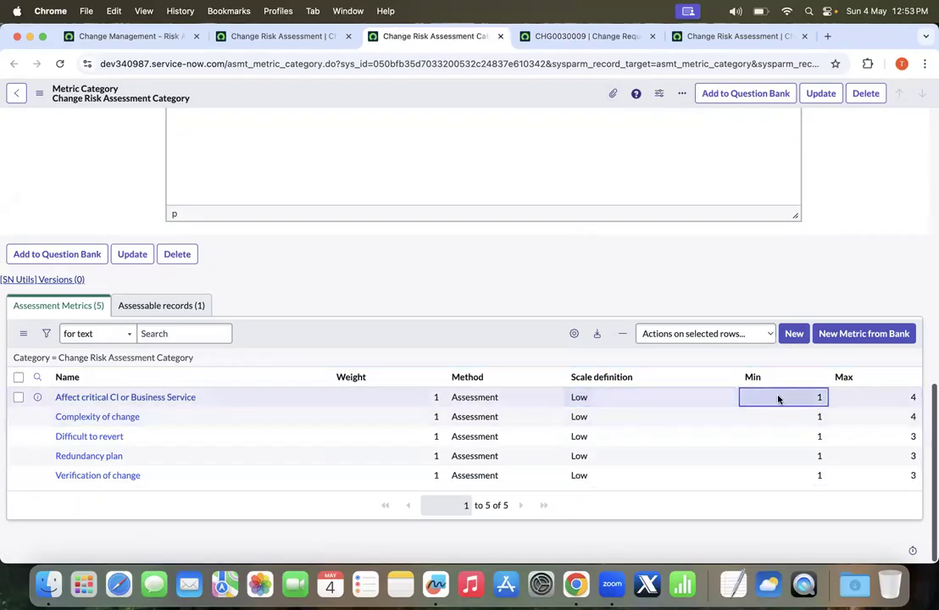
left_click(913, 398)
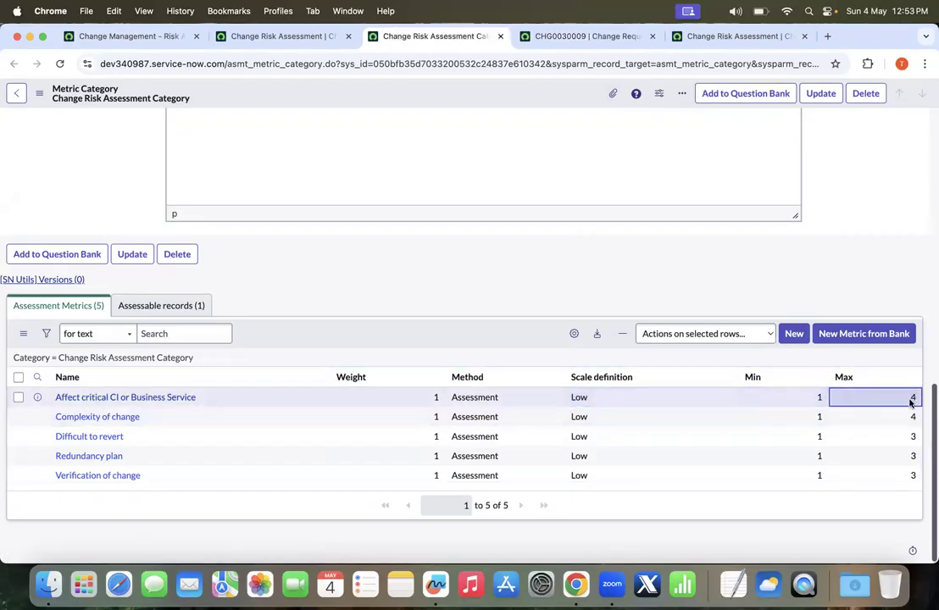
left_click_drag(801, 396, 908, 403)
left_click(907, 403)
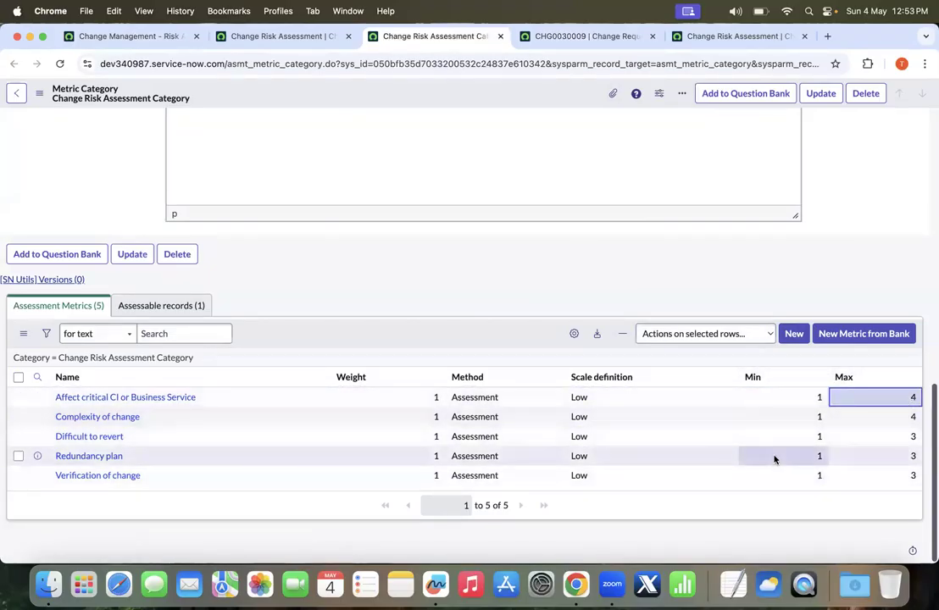
Step: Review the Change Risk Assessment's assessment thresholds, examining the Low risk level and its Greater than value
left_click(258, 43)
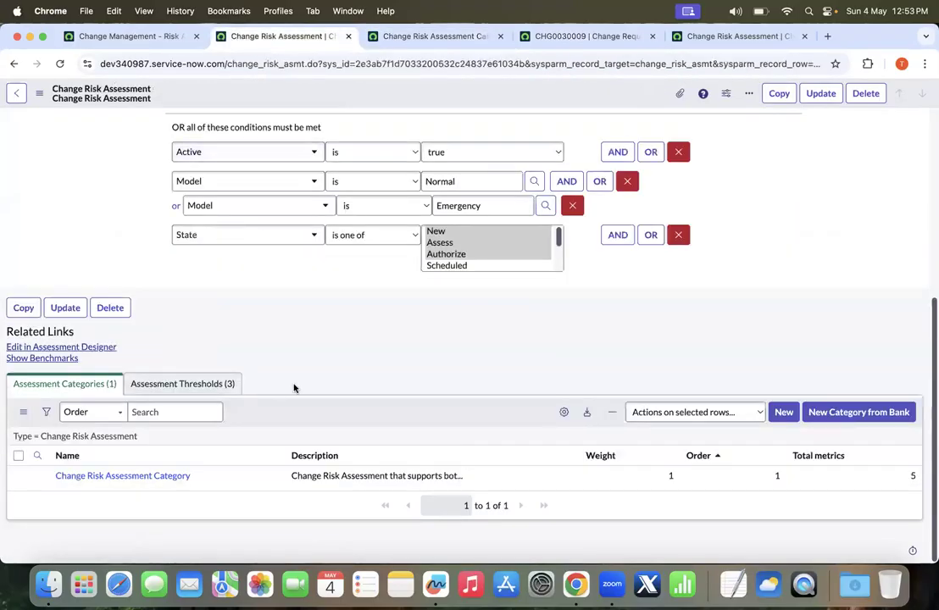
left_click(182, 384)
scroll(311, 335, "down", 1)
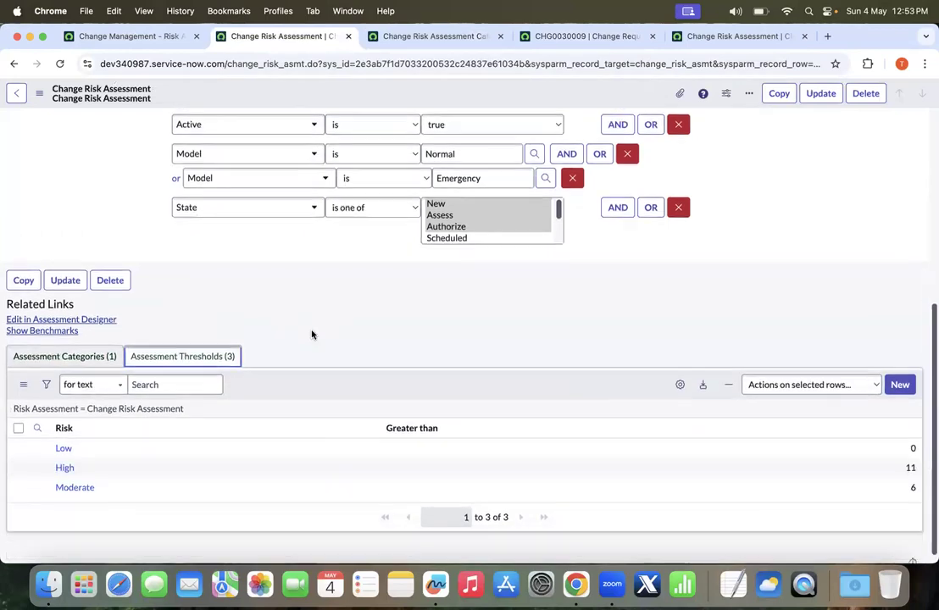
left_click(100, 437)
left_click(703, 441)
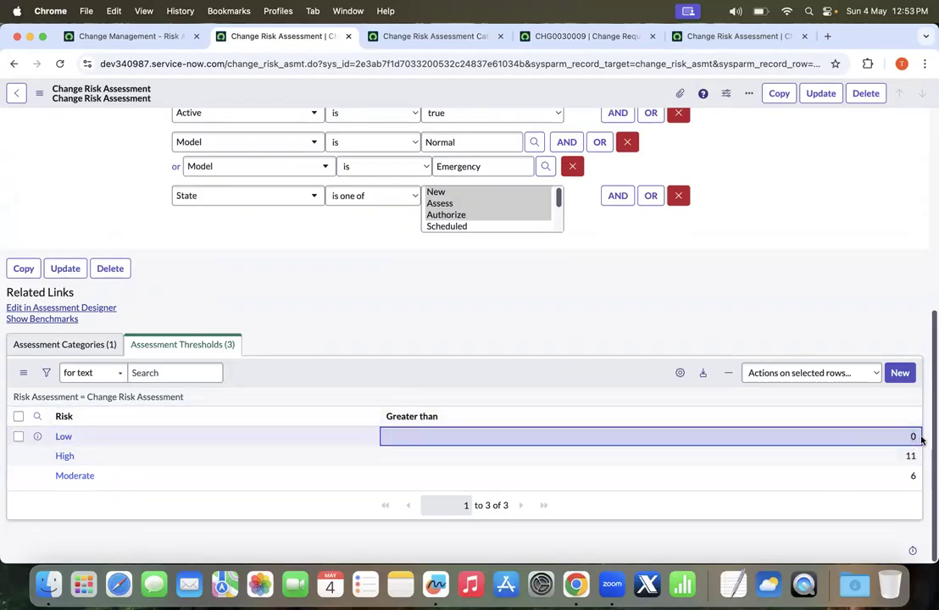
left_click(172, 479)
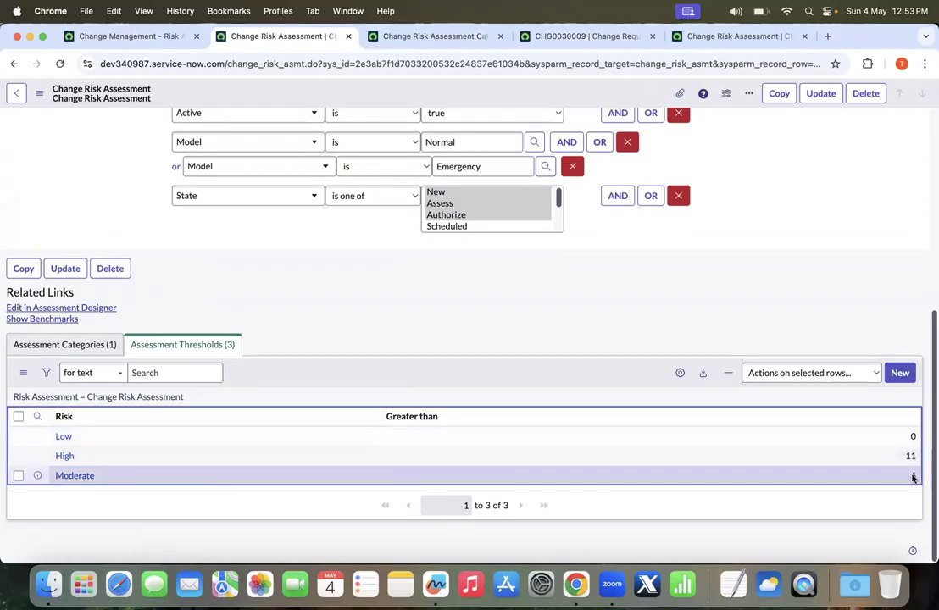
key("Up")
key("Up")
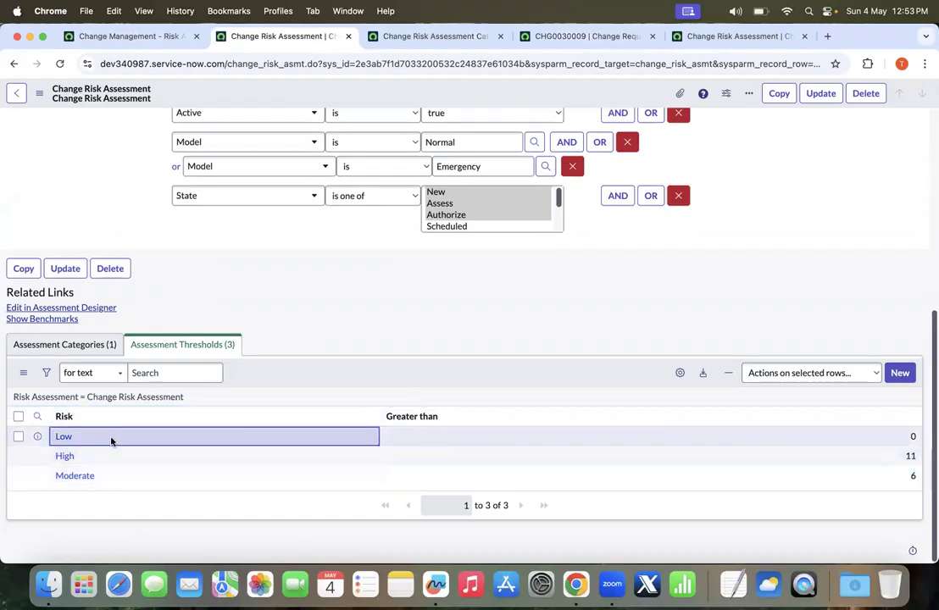
Step: Examine the Greater than values of the Moderate and High risk thresholds
left_click(125, 477)
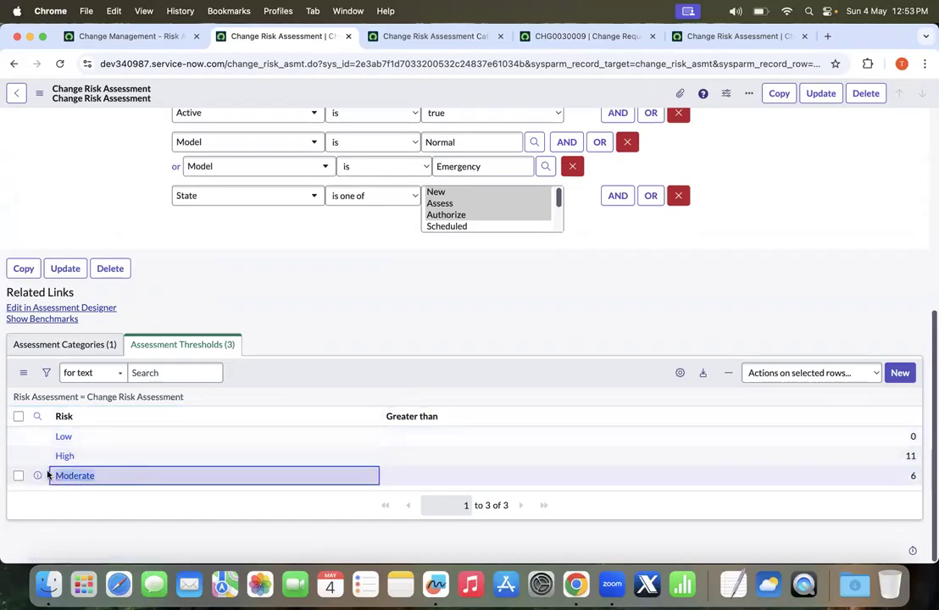
left_click(896, 486)
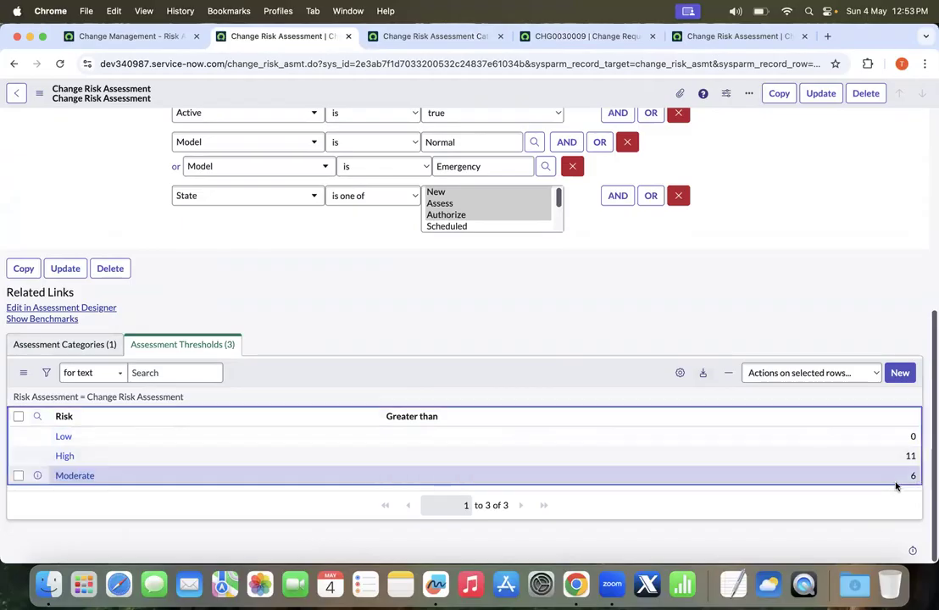
left_click(896, 480)
left_click(906, 454)
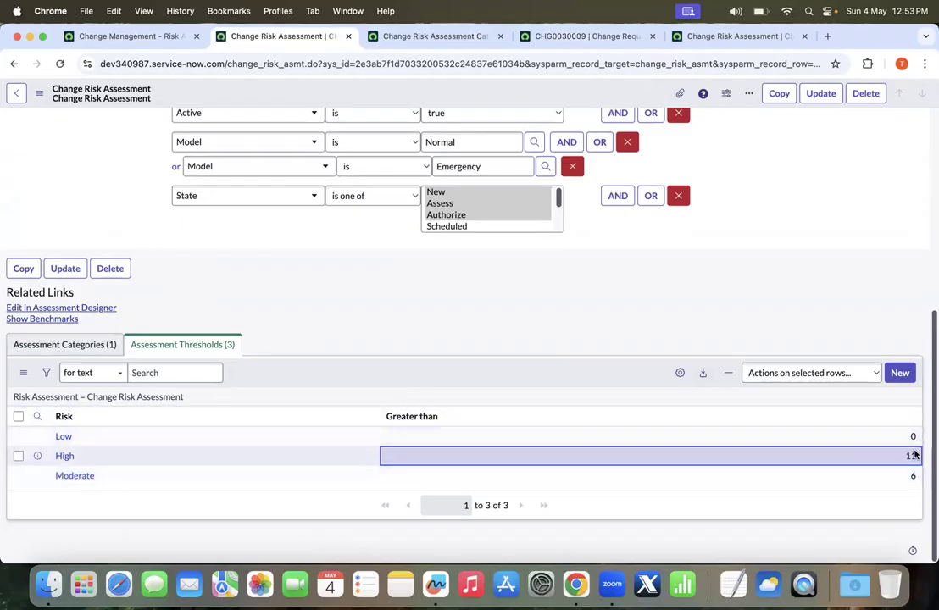
left_click(56, 462)
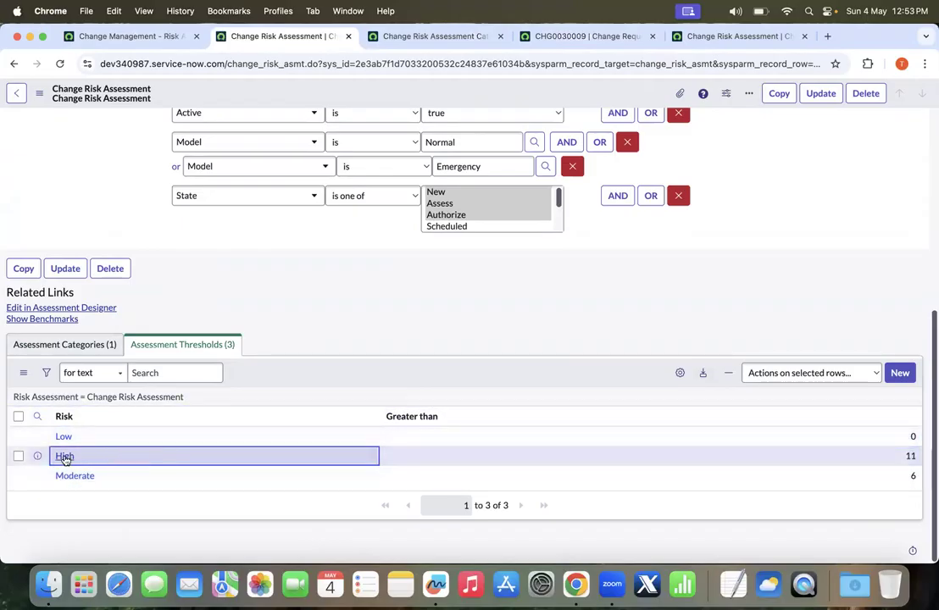
left_click(907, 456)
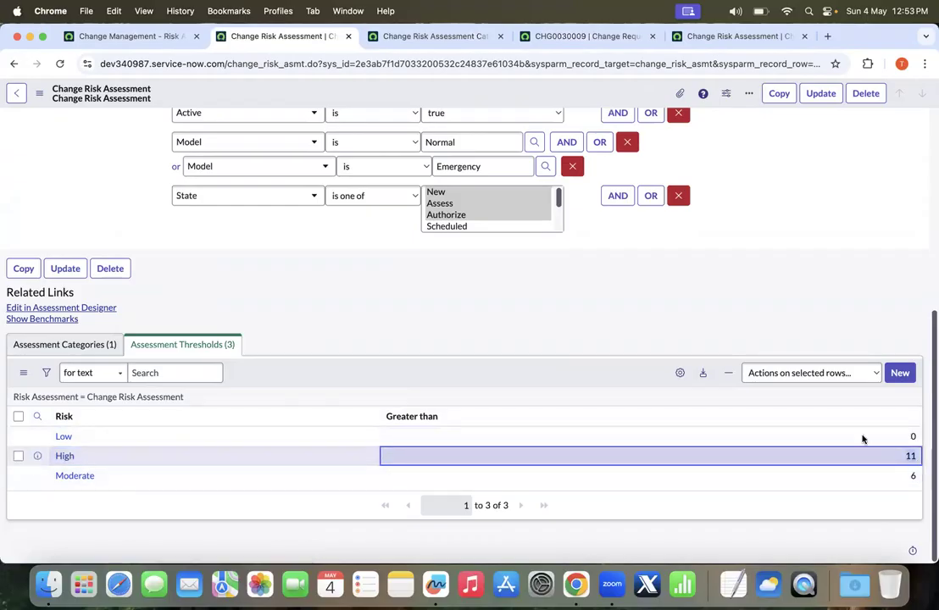
Step: Compare the Change Risk Assessment's conditions and thresholds with the metric category's filter and its assessment metrics
left_click(502, 312)
scroll(492, 315, "up", 8)
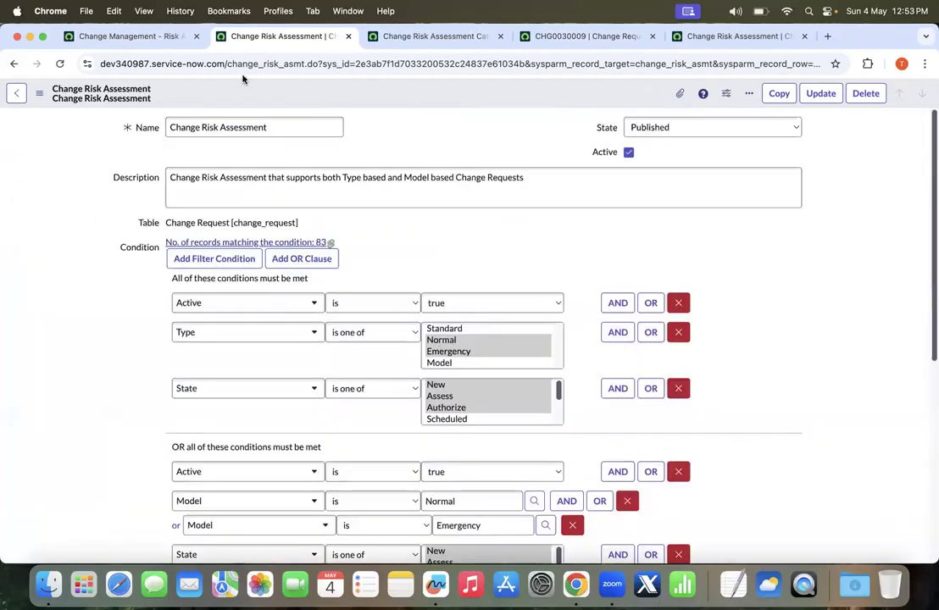
scroll(339, 220, "down", 3)
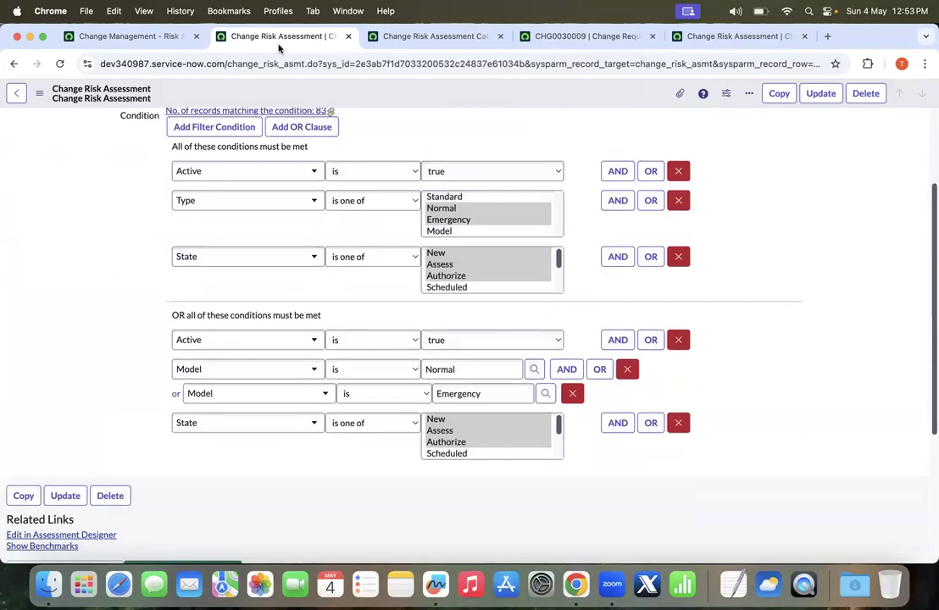
left_click(405, 36)
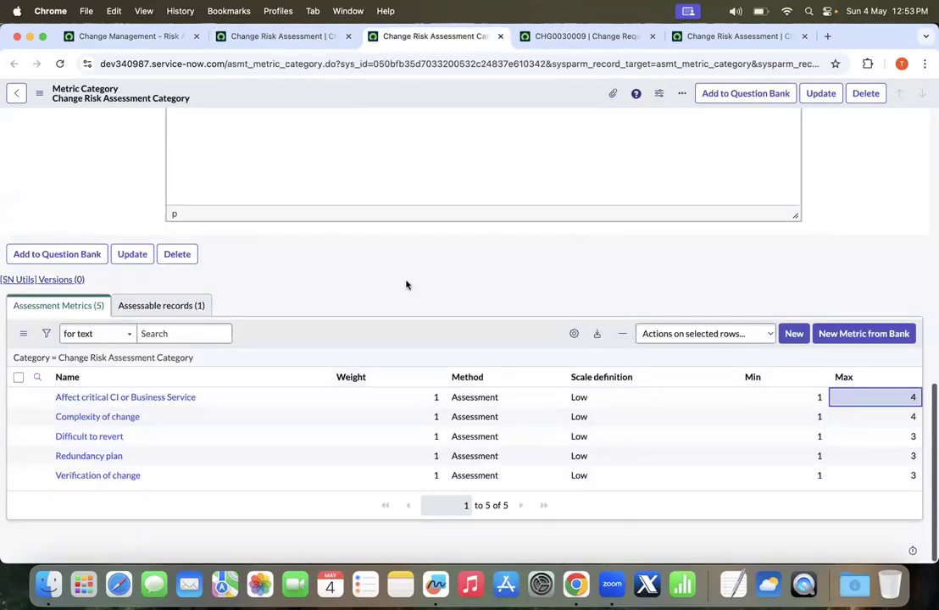
scroll(407, 283, "up", 10)
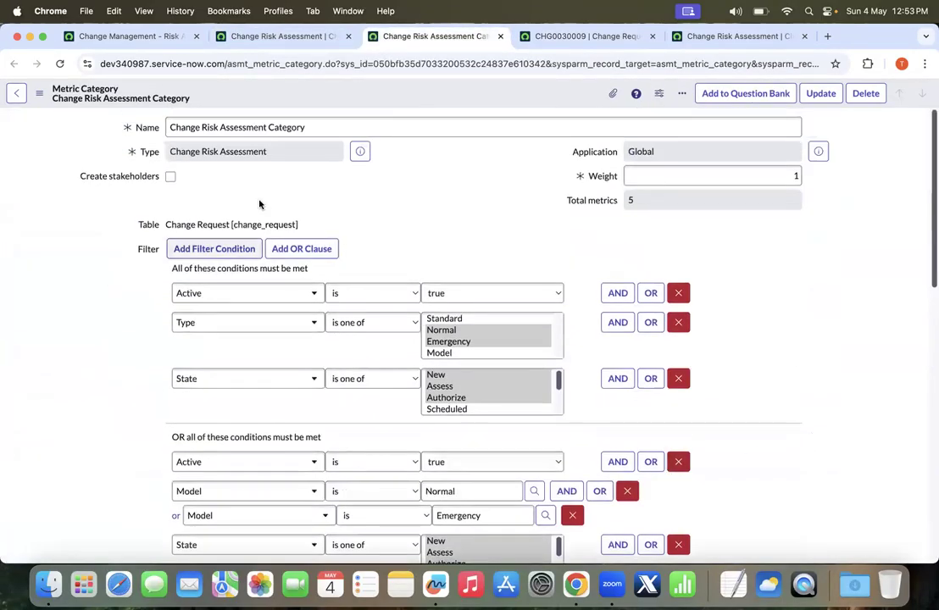
scroll(459, 176, "down", 10)
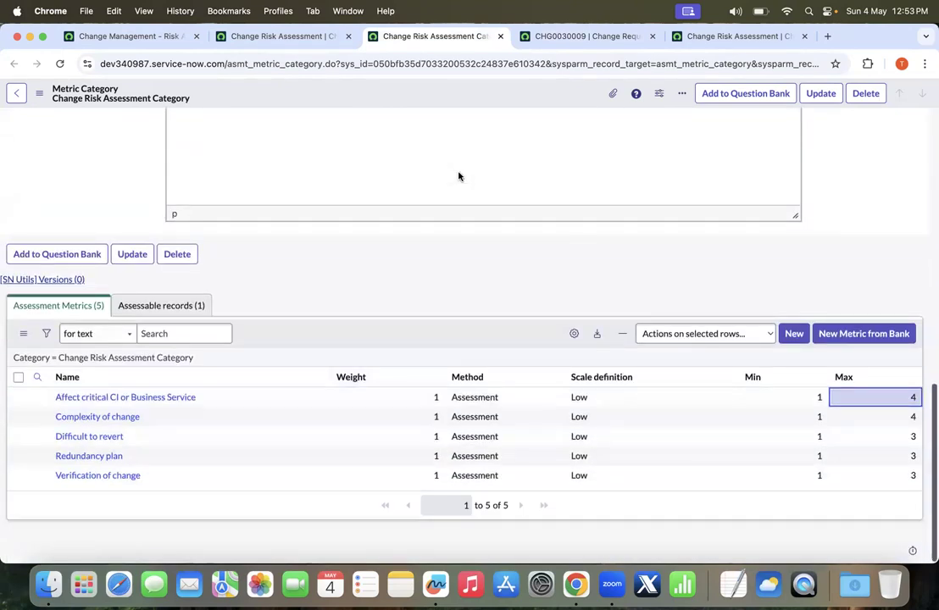
left_click(271, 38)
scroll(96, 265, "down", 2)
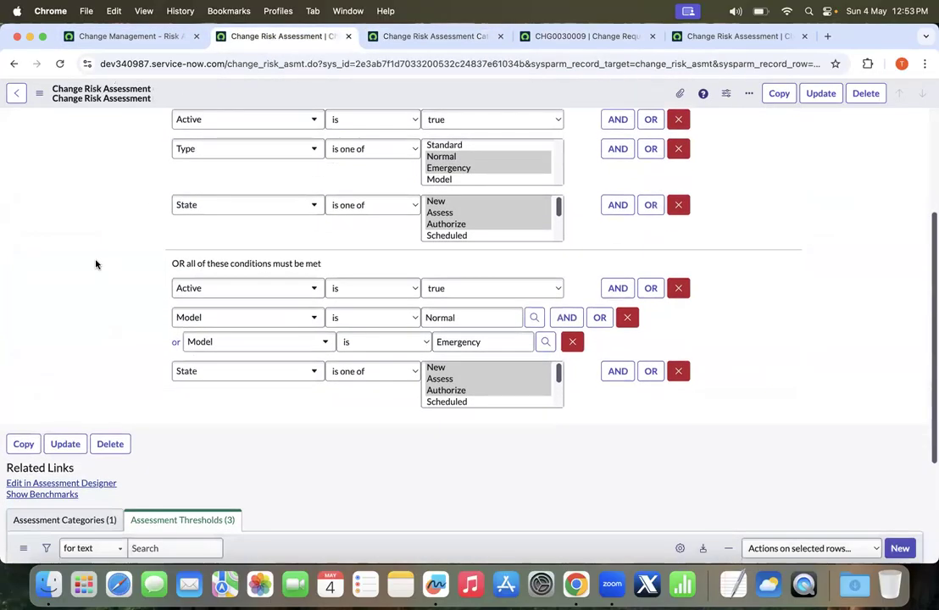
scroll(95, 264, "down", 5)
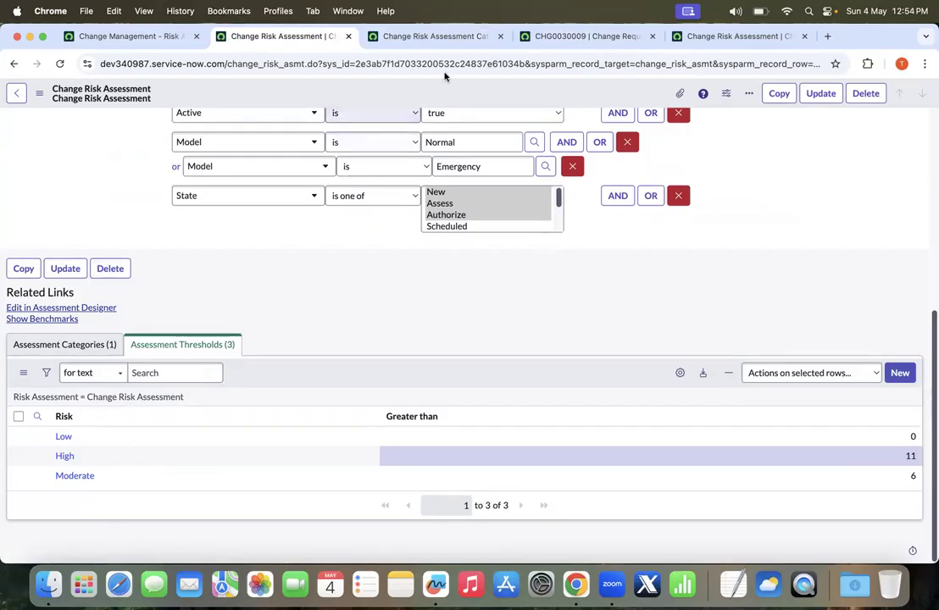
Step: Open the Affect critical CI or Business Service metric in a separate browser tab and read its question
left_click(448, 38)
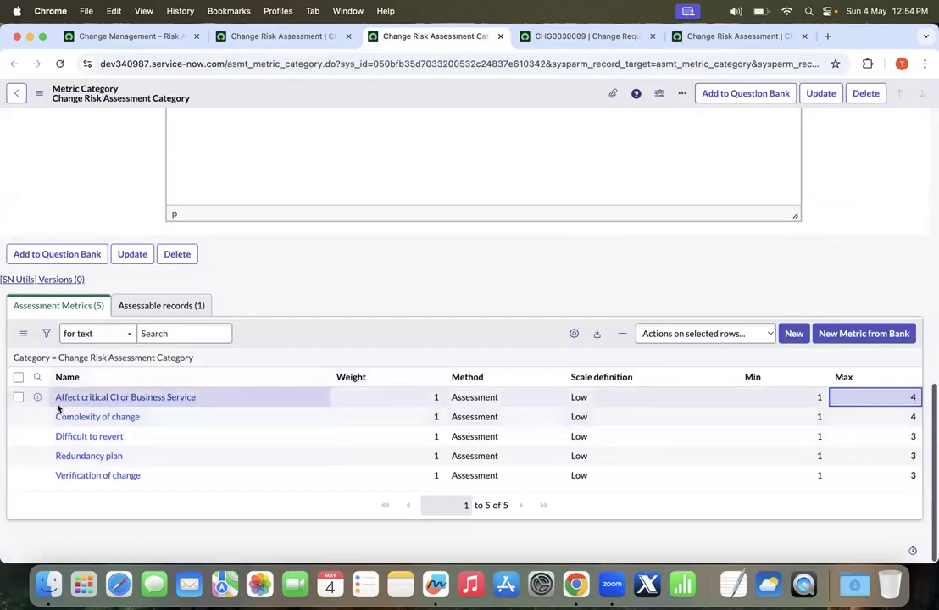
left_click(102, 396, "super")
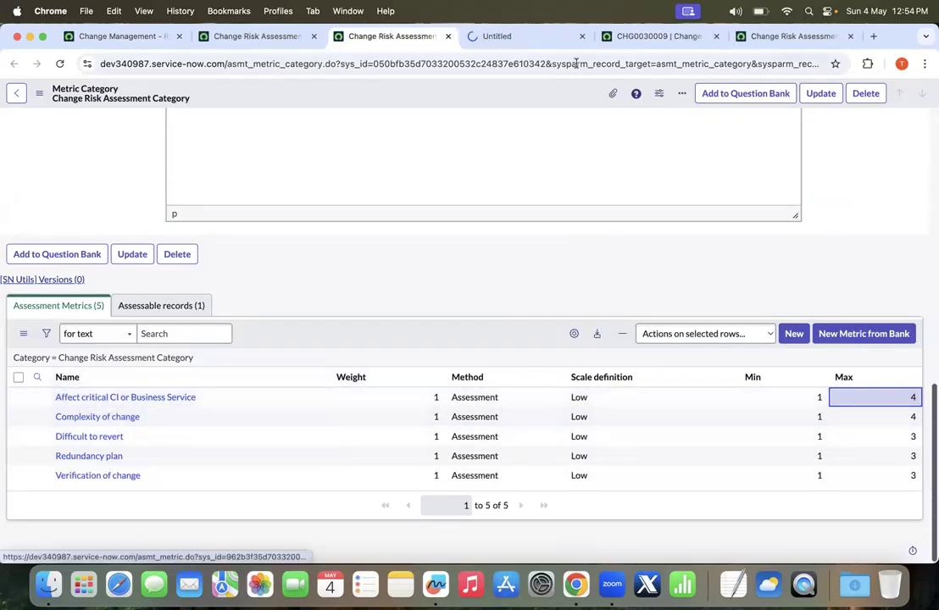
left_click(526, 42)
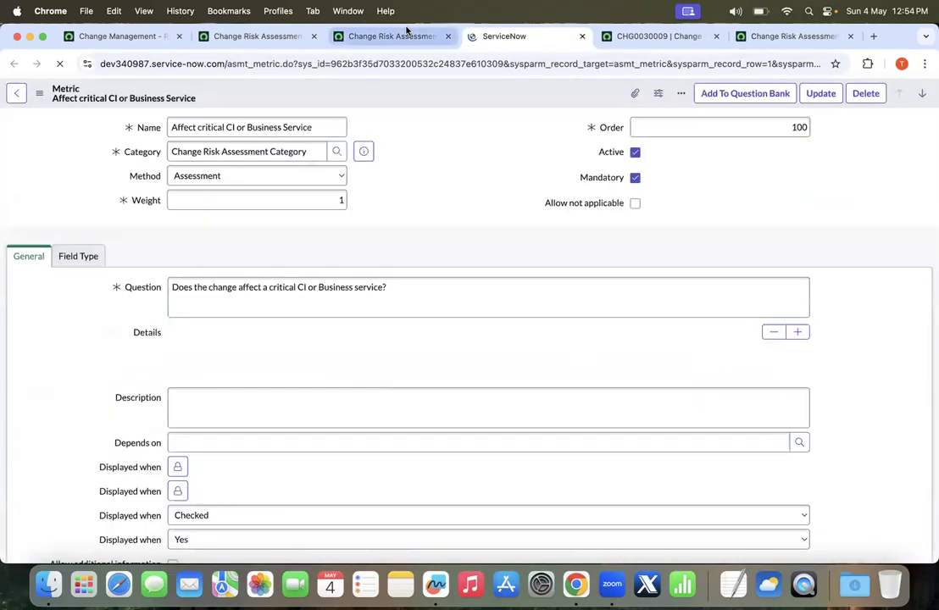
left_click(236, 292)
left_click_drag(170, 288, 371, 287)
left_click(403, 221)
Step: Review the metric's details and the answer options with their values in Assessment Metric Definitions
scroll(403, 221, "down", 10)
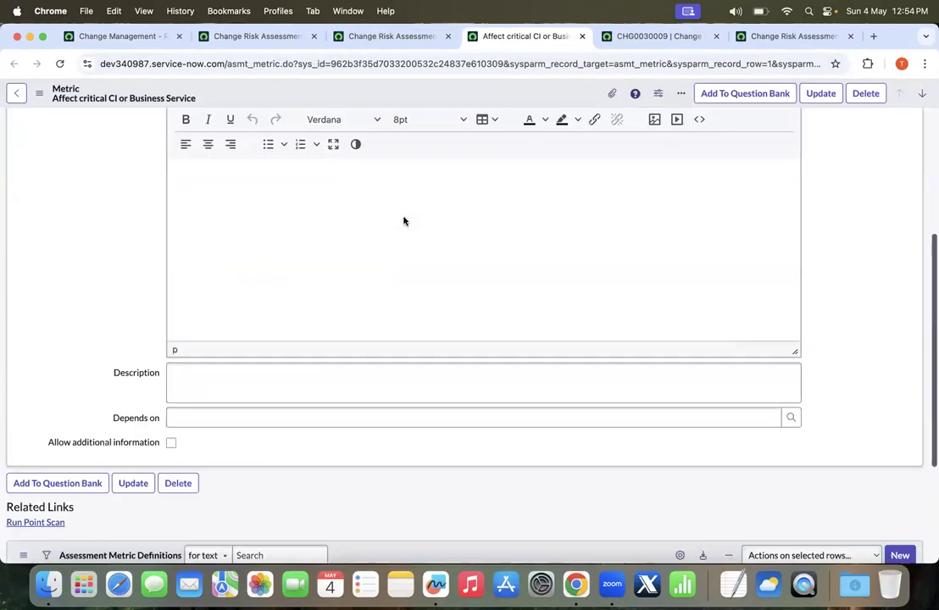
scroll(476, 214, "up", 10)
scroll(322, 233, "down", 10)
scroll(321, 233, "up", 10)
scroll(318, 321, "down", 5)
left_click(284, 218)
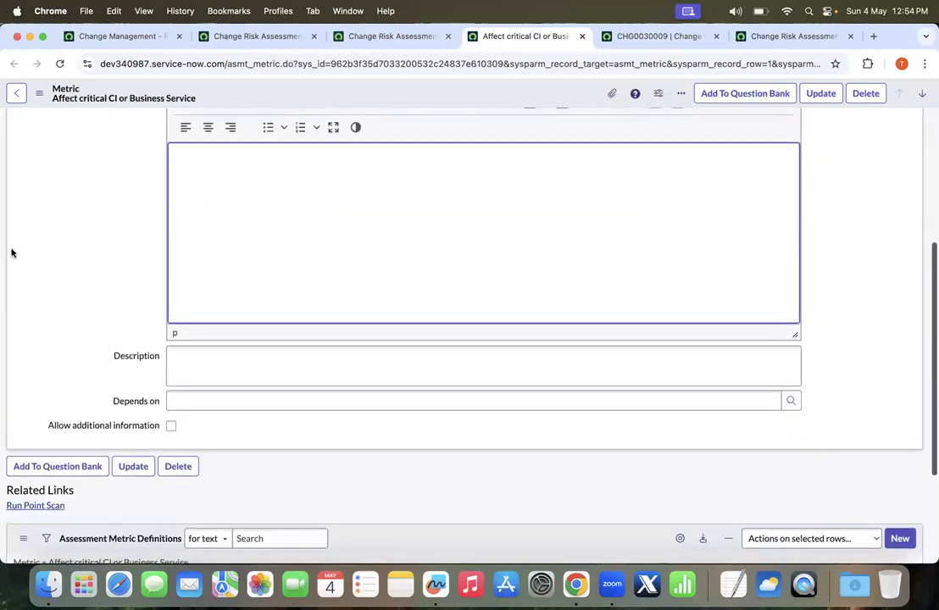
scroll(92, 409, "down", 3)
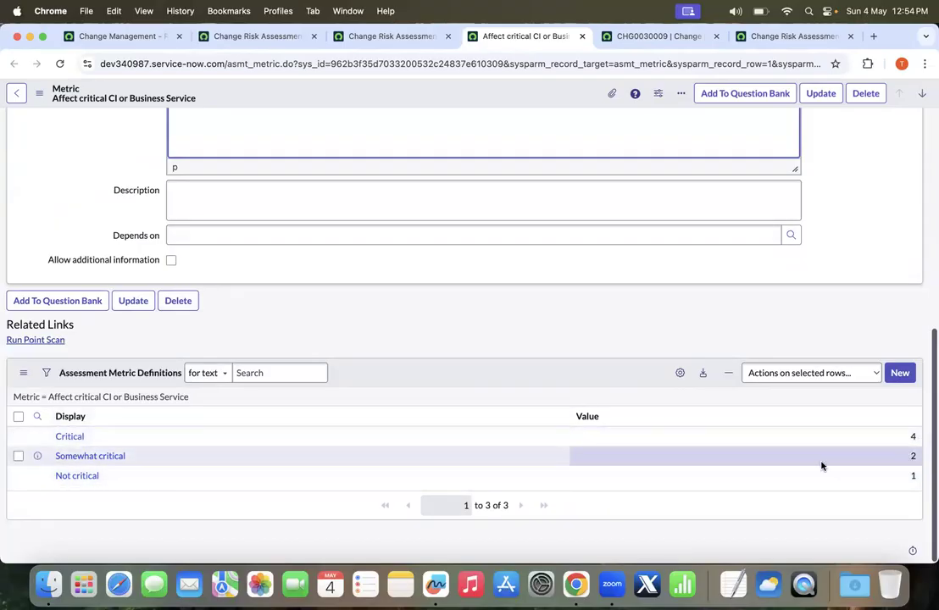
Step: Inspect the metric's field type settings, including its data type and scale definition, alongside the answer definitions
scroll(300, 342, "up", 10)
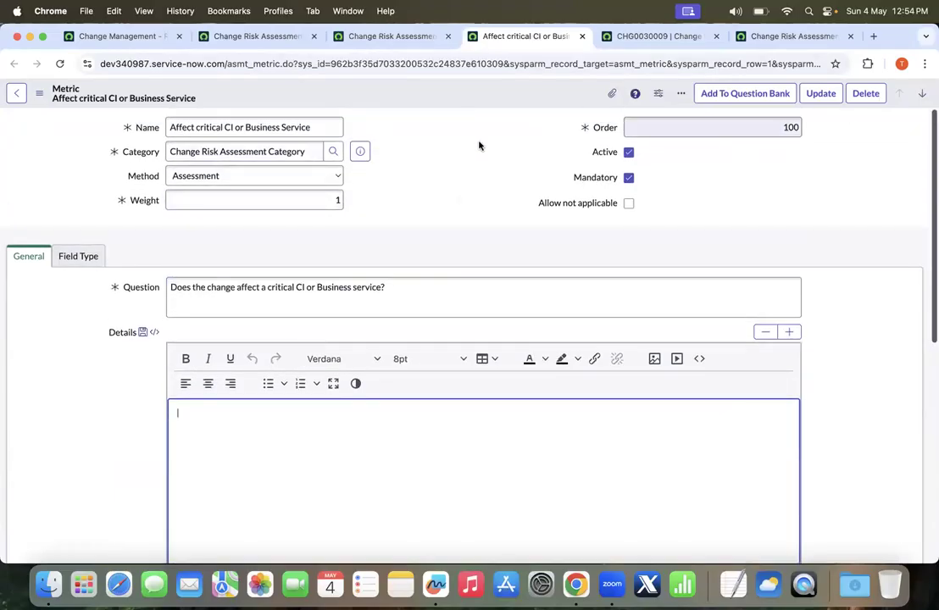
left_click(98, 255)
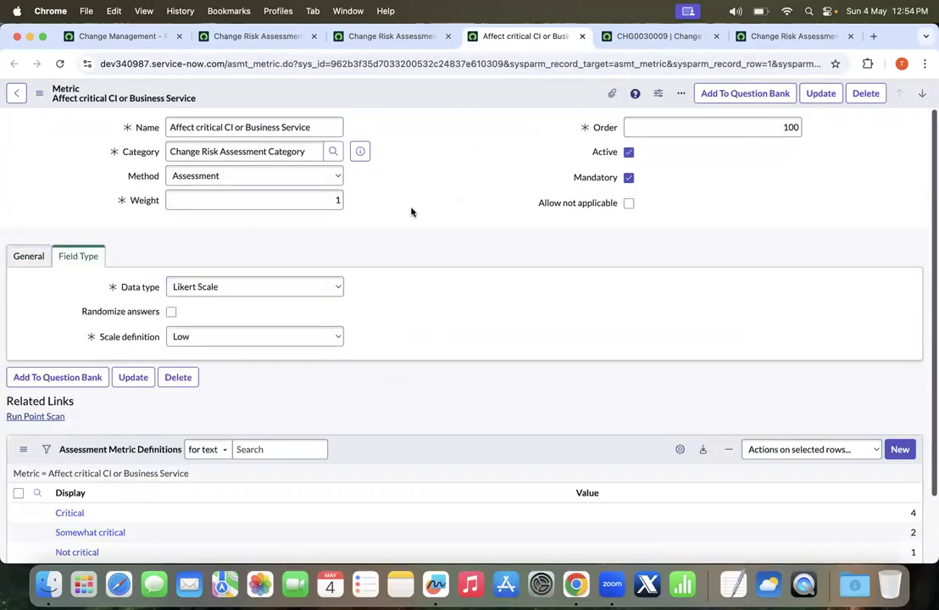
scroll(448, 243, "down", 2)
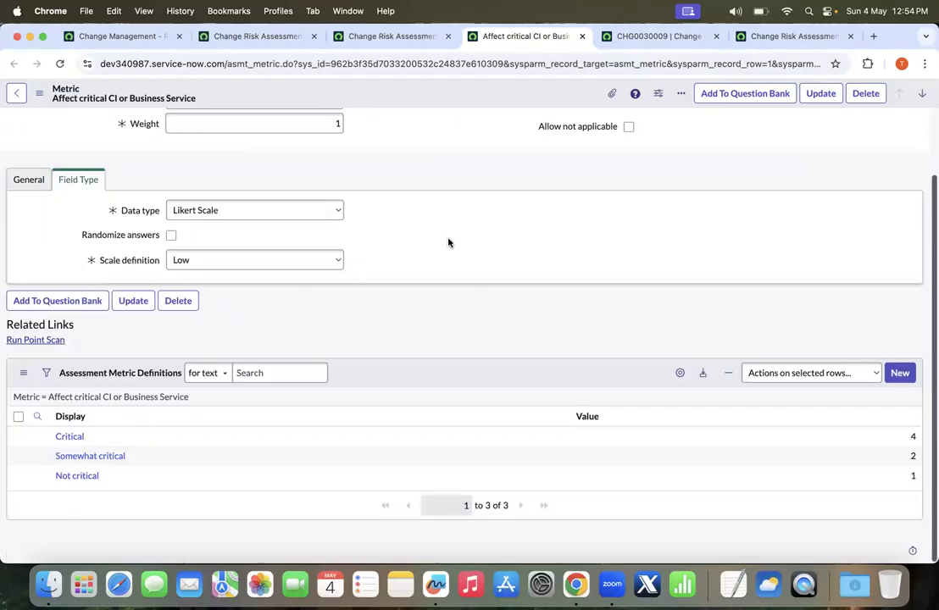
Step: Close the Affect critical CI or Business Service metric record and return to the change request
left_click(361, 38)
left_click(547, 34)
left_click(583, 35)
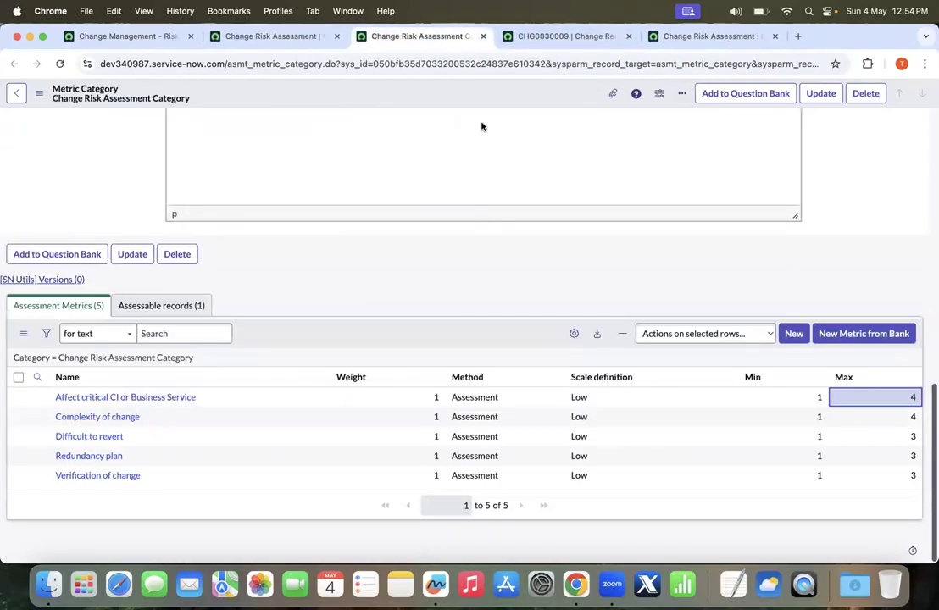
scroll(482, 125, "up", 8)
left_click(542, 35)
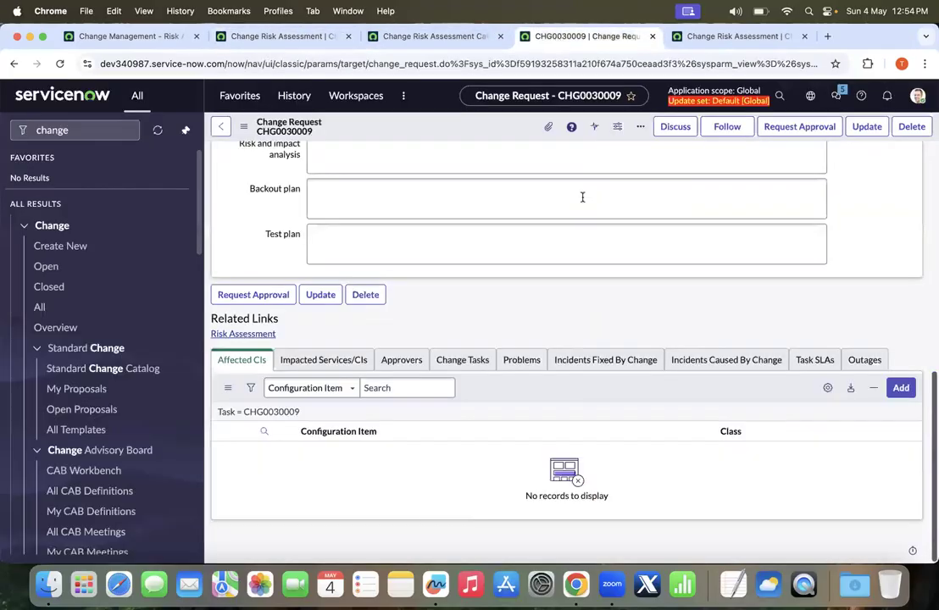
Step: Switch to the Freeform Change management board and read the use case for adding a new risk assessment question
left_click(435, 585)
scroll(314, 252, "down", 3)
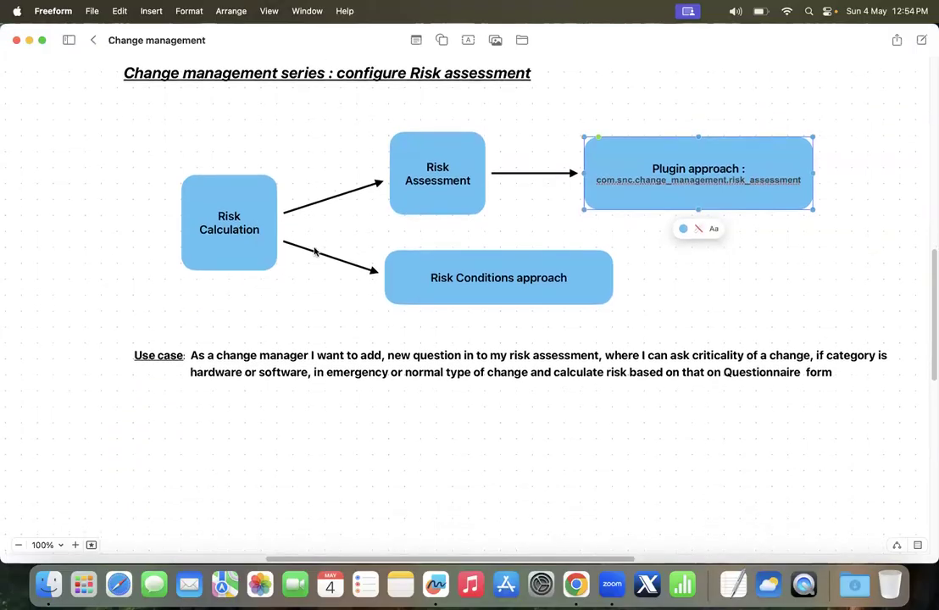
left_click(249, 360)
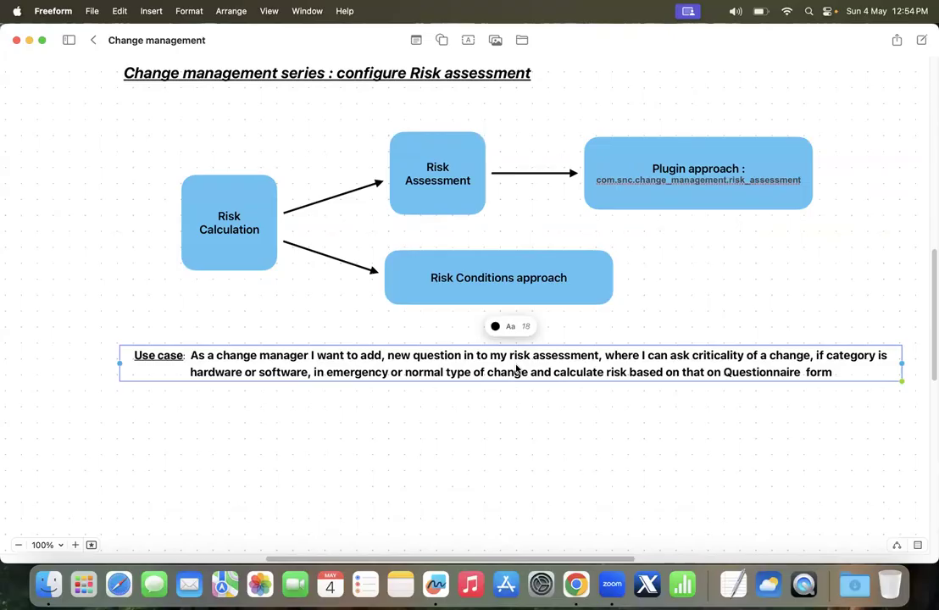
left_click(734, 280)
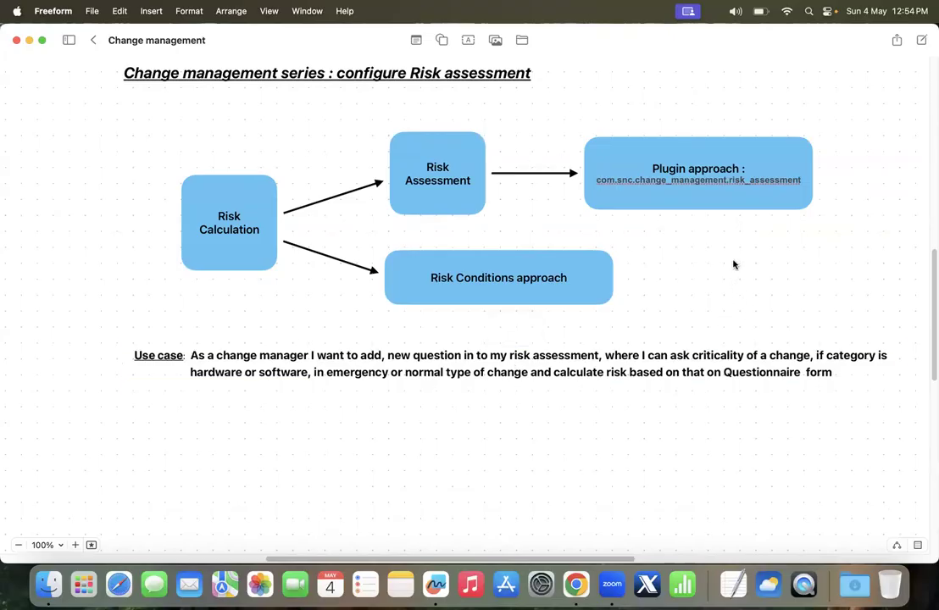
left_click(329, 366)
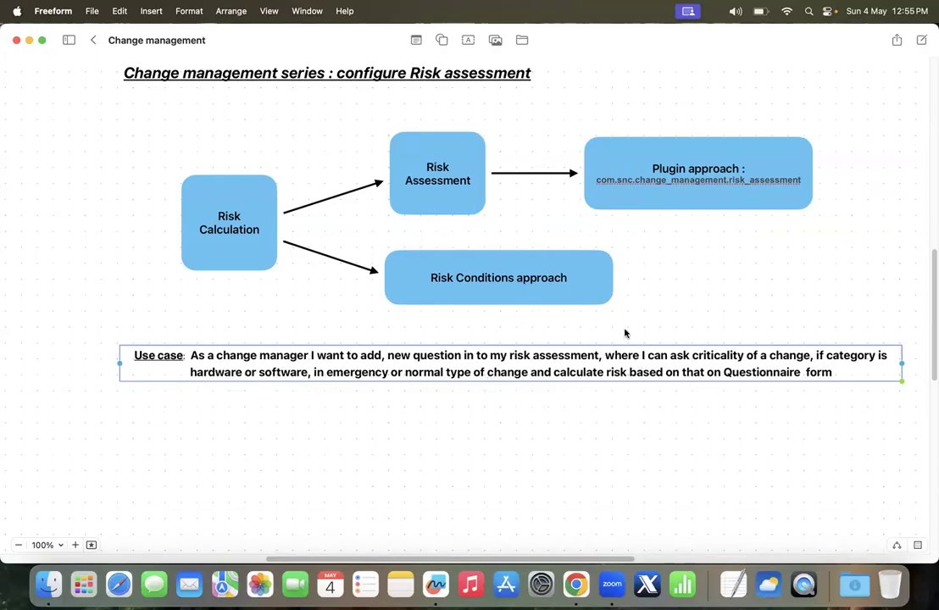
left_click(667, 284)
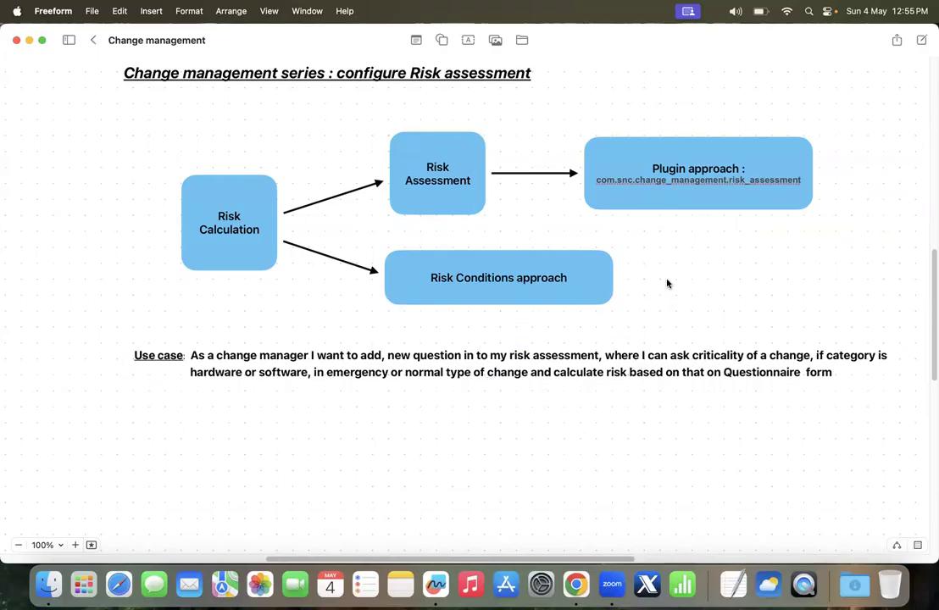
left_click(768, 379)
left_click(773, 288)
Step: Minimize the Freeform board and view the main fields of the change request in Chrome
left_click(29, 41)
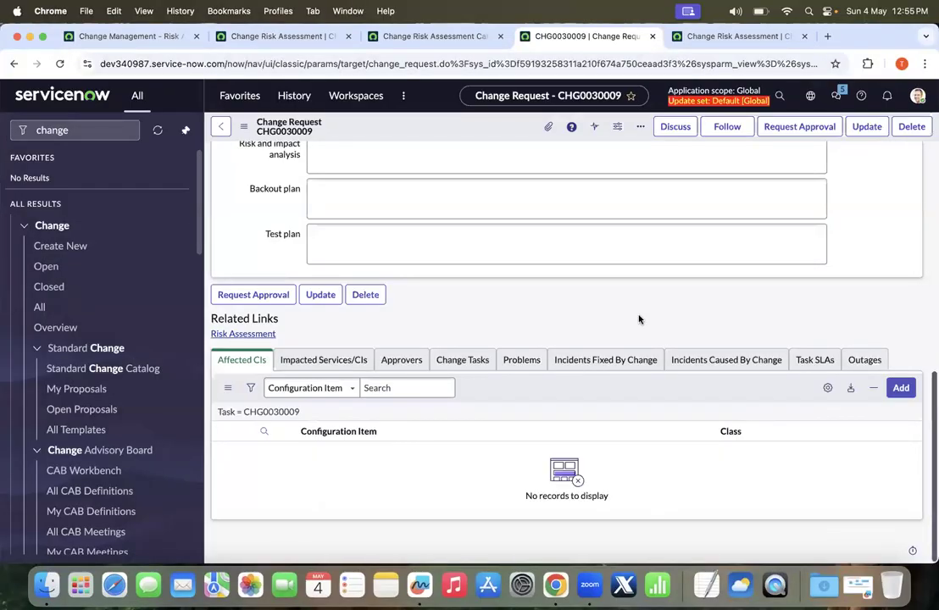
scroll(639, 320, "up", 10)
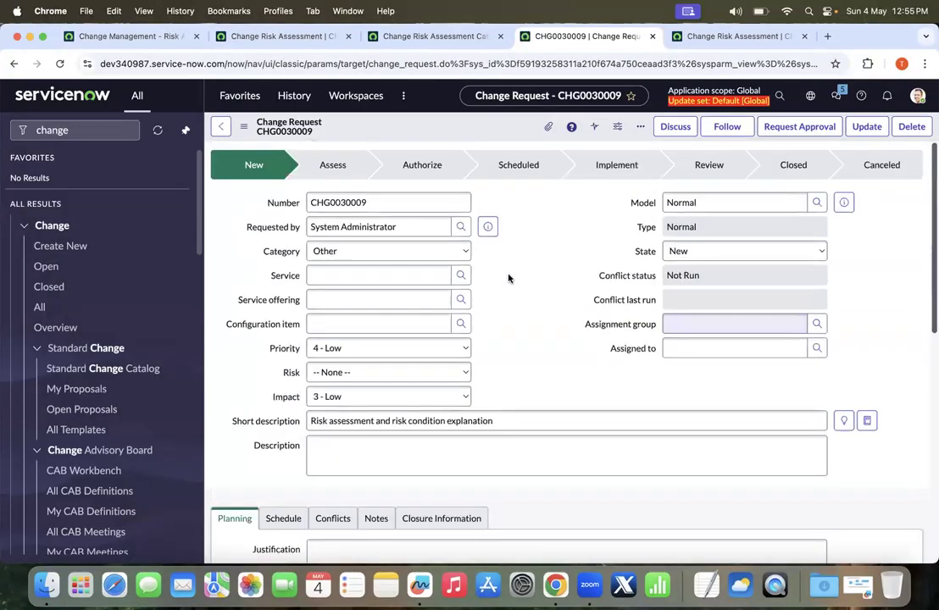
Step: Look over the open Change Risk Assessment Category metric category, Change Risk Assessment record and risk assessment plugin page
left_click(434, 37)
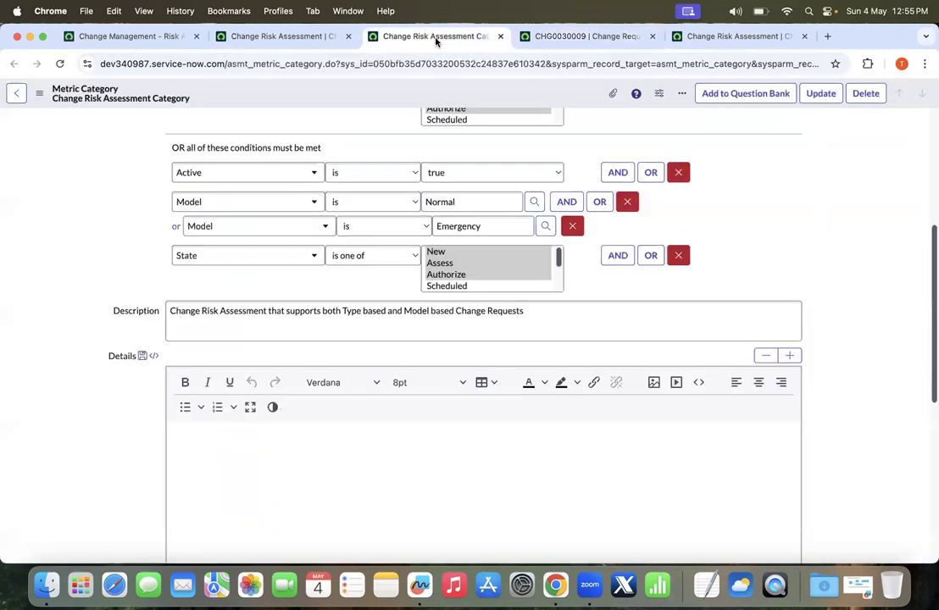
scroll(73, 203, "up", 5)
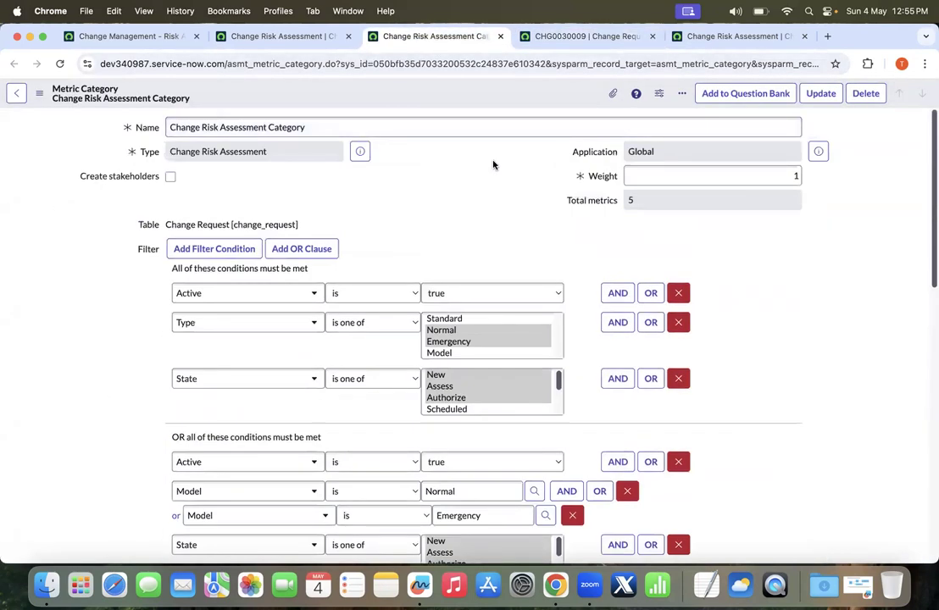
left_click(269, 35)
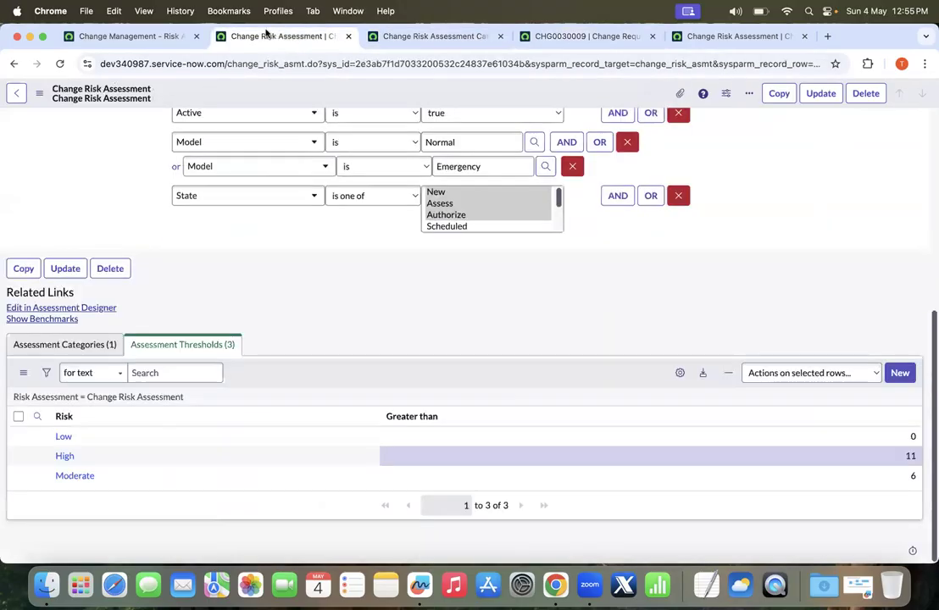
scroll(284, 290, "up", 5)
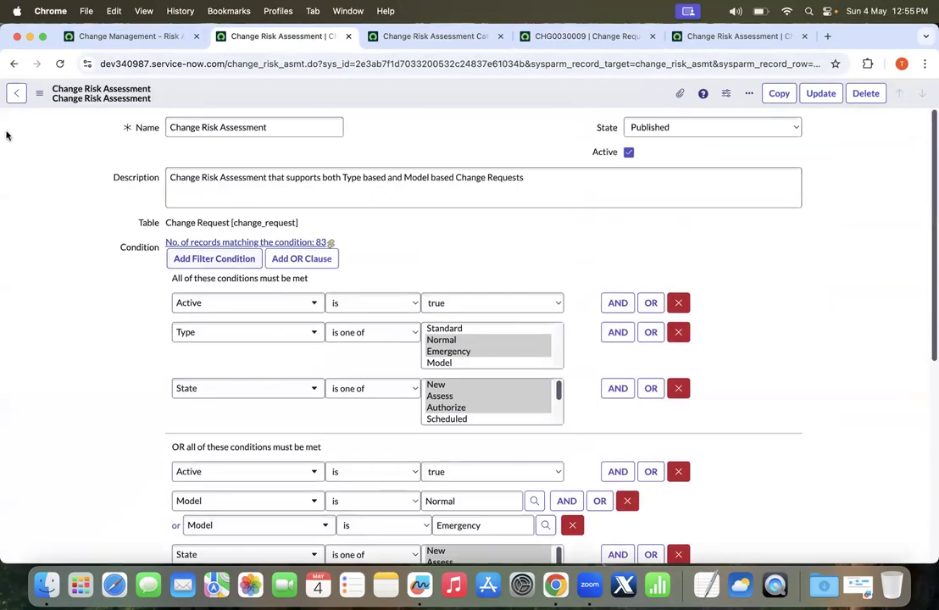
left_click(135, 37)
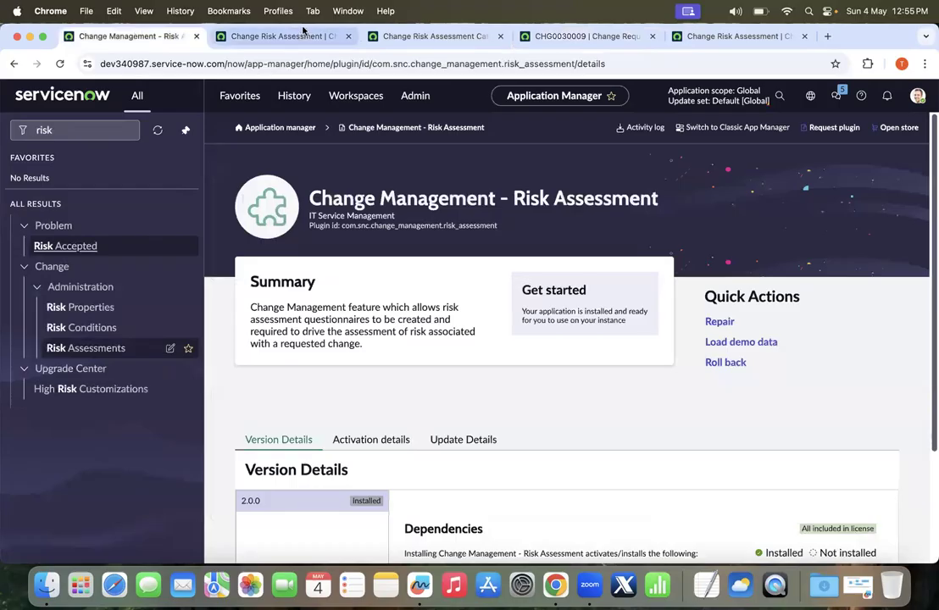
left_click(292, 36)
left_click(407, 37)
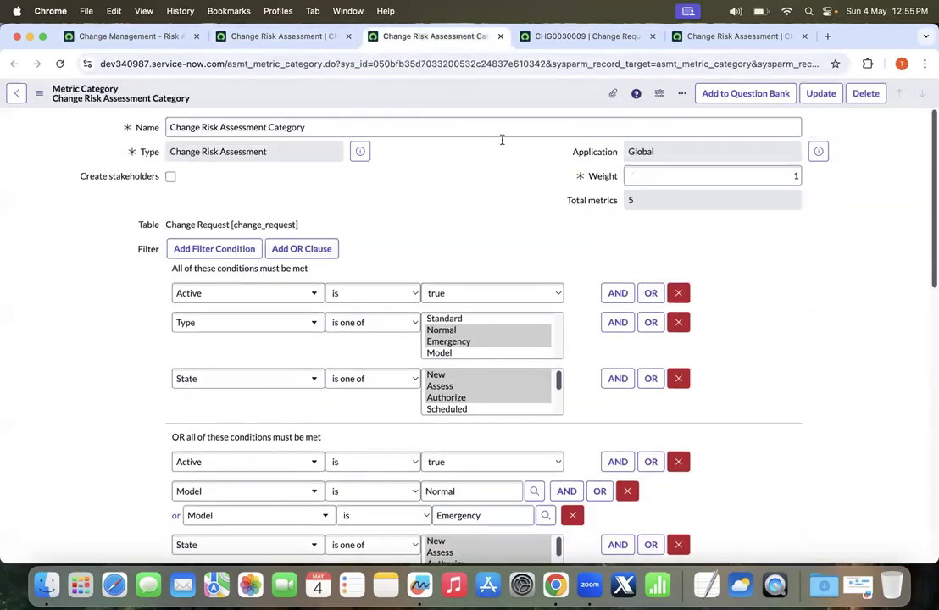
Step: Close the metric category, change request and duplicate Change Risk Assessment tabs, keeping the plugin page and one assessment record open
left_click(500, 36)
left_click(500, 37)
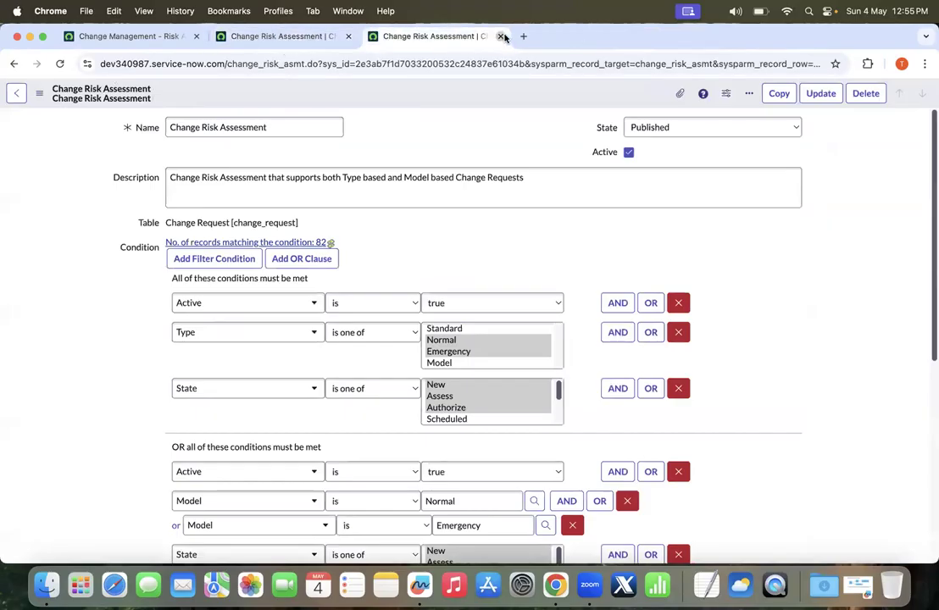
left_click(502, 36)
Step: Create a copy of the published Change Risk Assessment record
scroll(623, 269, "down", 5)
scroll(622, 269, "up", 5)
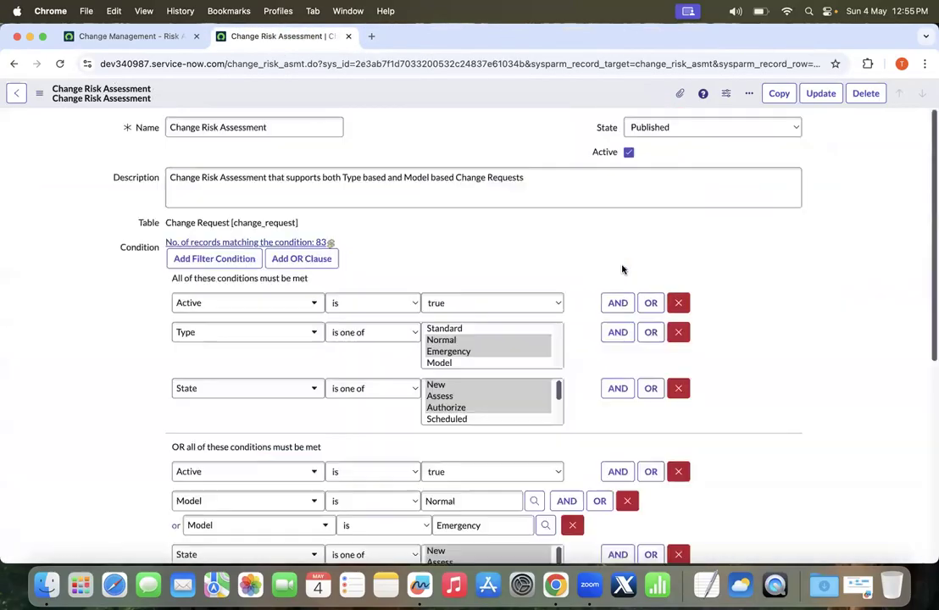
left_click(779, 96)
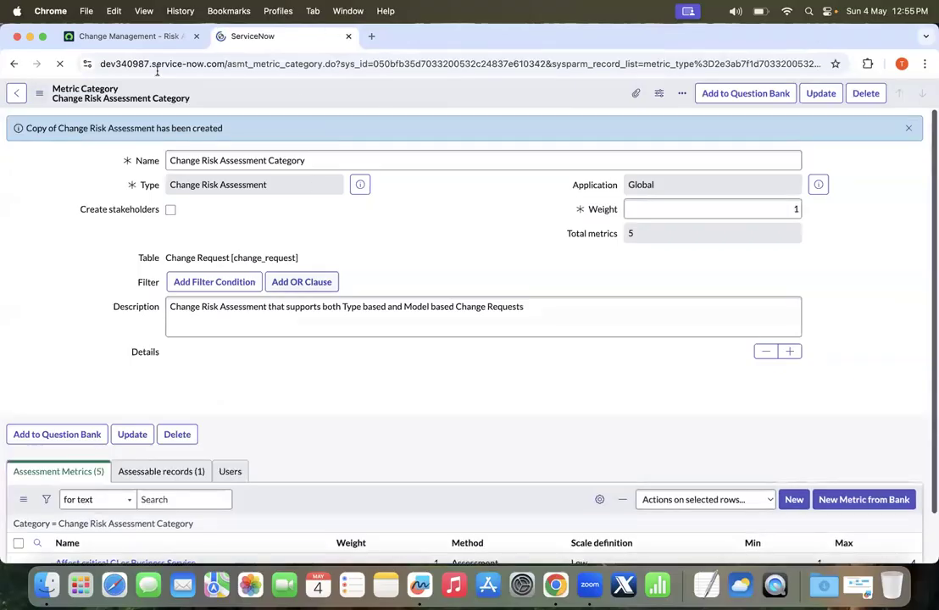
Step: Return to the risk assessment plugin page and open the list of Change Risk Assessments
scroll(461, 200, "down", 5)
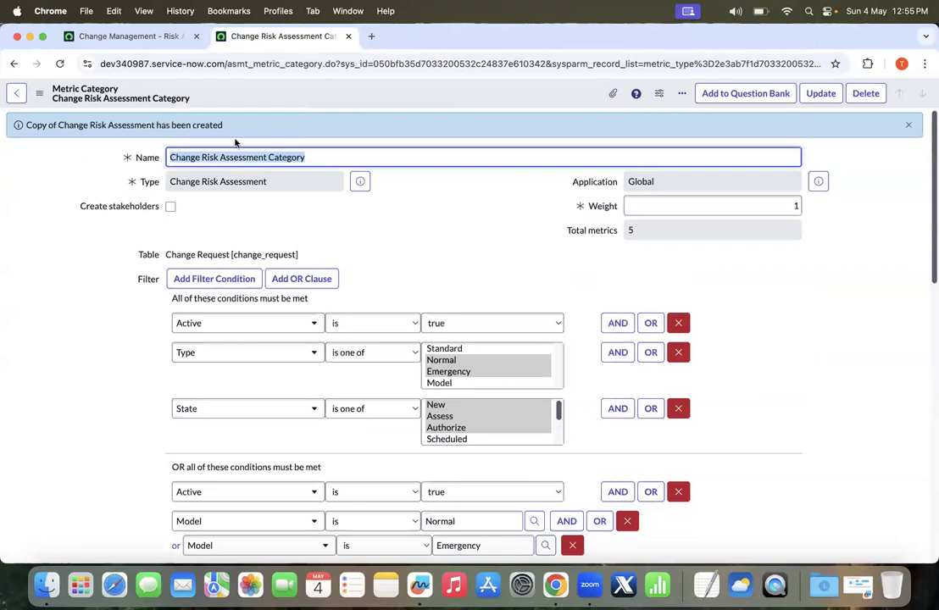
double_click(140, 149)
left_click(119, 37)
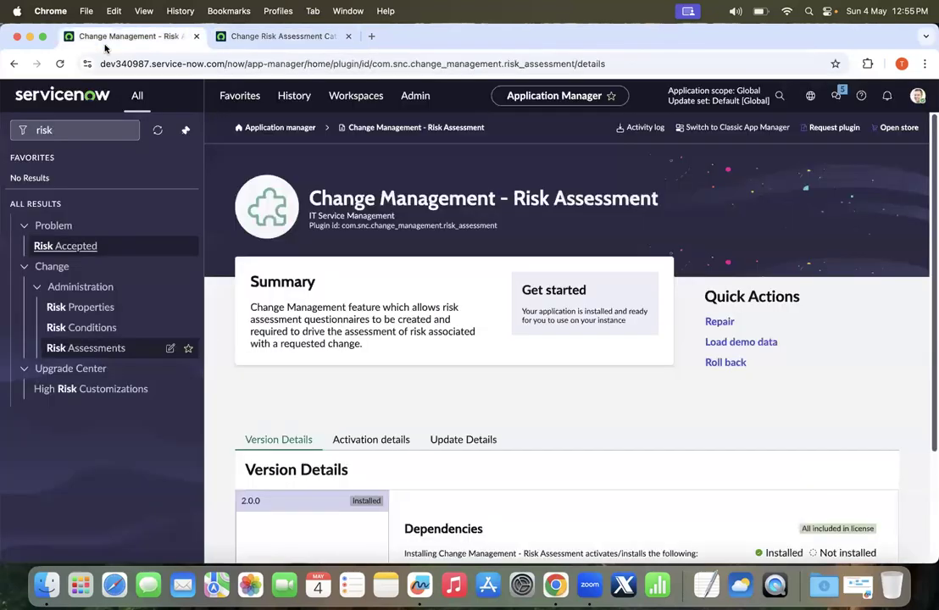
left_click(94, 349)
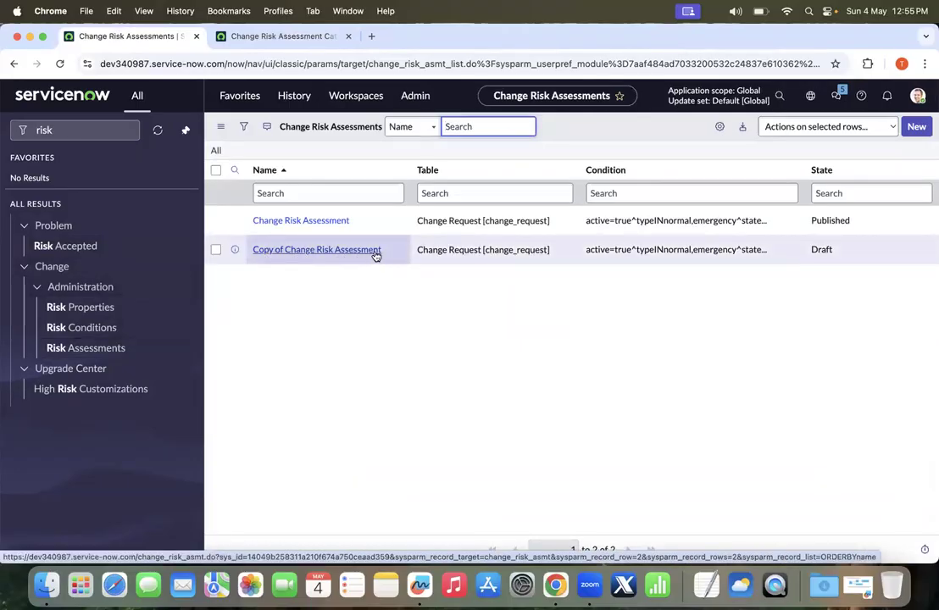
left_click(394, 343)
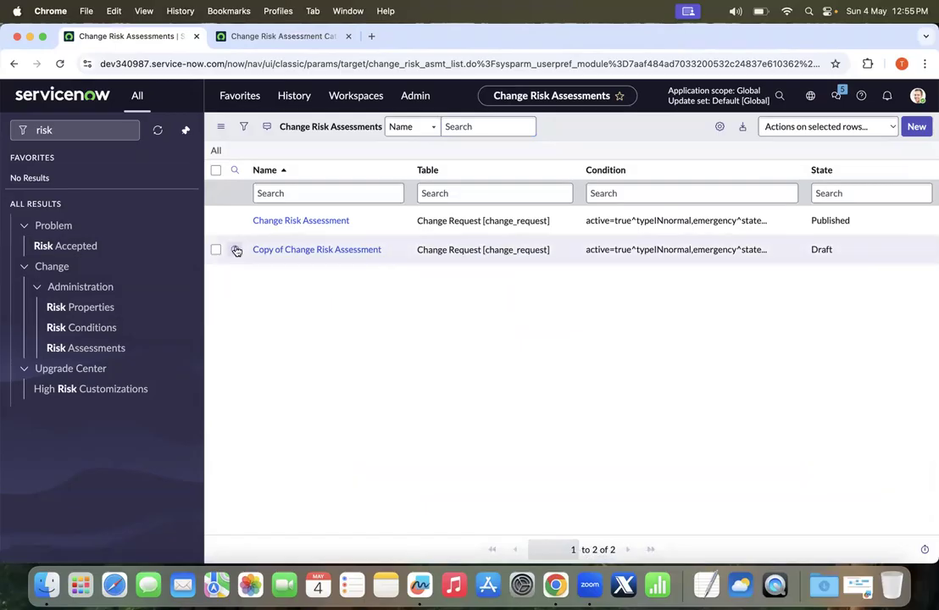
Step: Open the original published Change Risk Assessment in a separate tab and close the metric category tab
left_click(280, 222, "super")
left_click(496, 36)
left_click(295, 42)
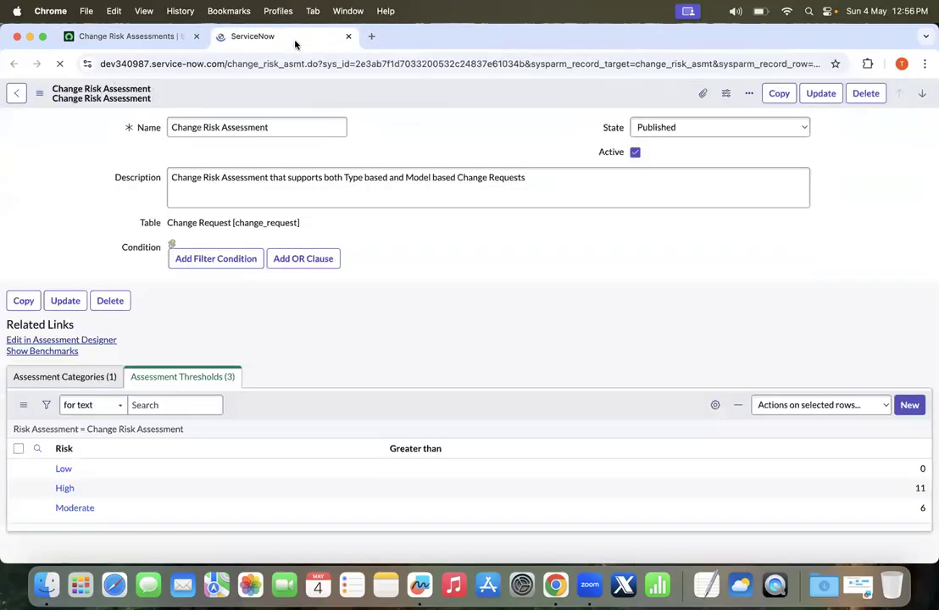
Step: Add an AND condition on the Category field to the first condition group of the original Change Risk Assessment
scroll(54, 330, "down", 5)
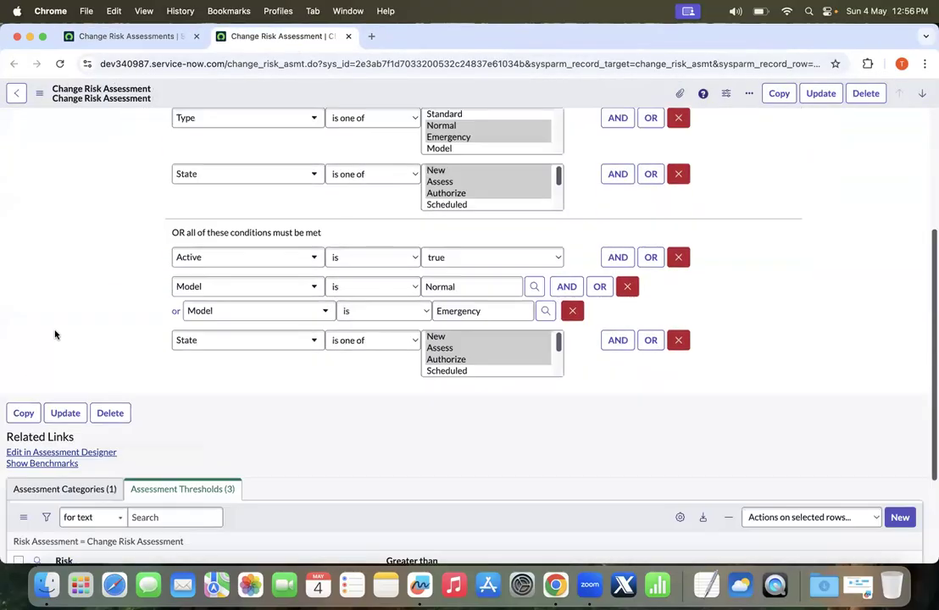
scroll(55, 334, "up", 2)
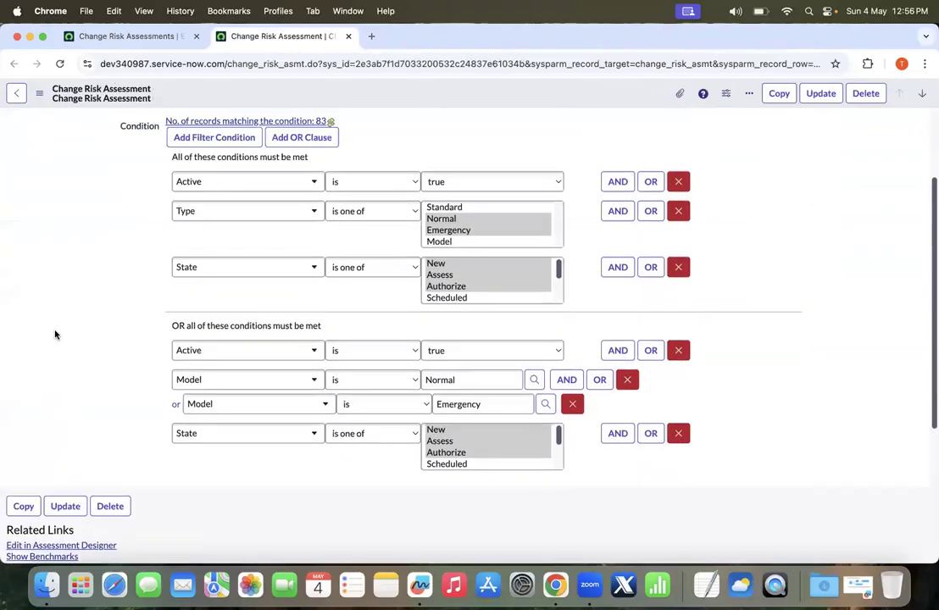
left_click(610, 268)
left_click(254, 323)
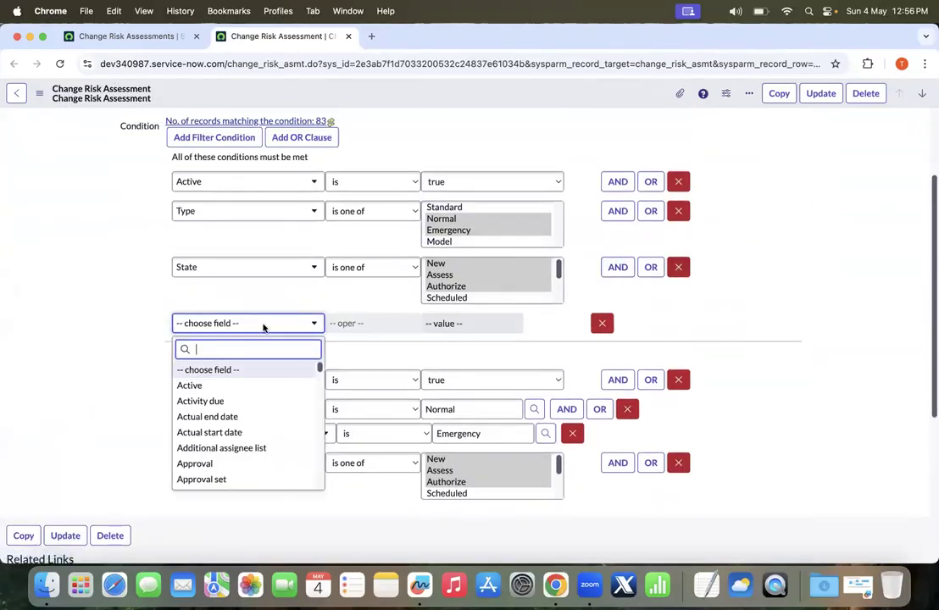
type("cate")
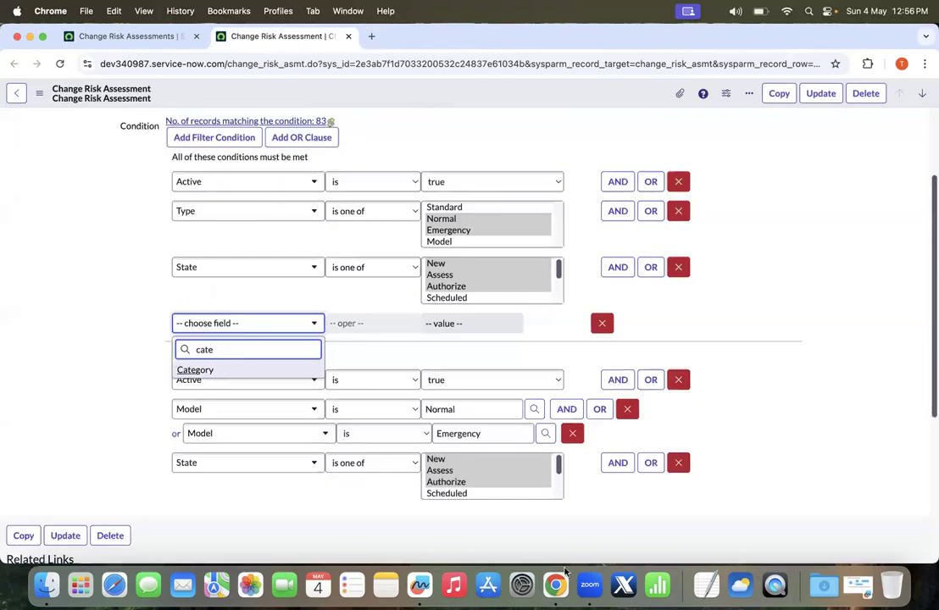
left_click(248, 372)
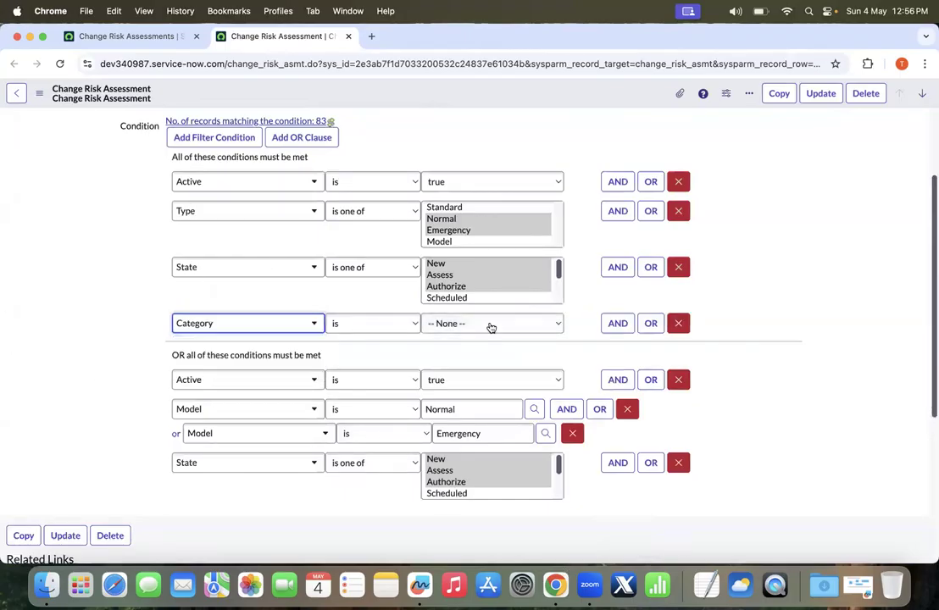
Step: Set the first group's Category condition to "is not one of" with Hardware and Software selected
scroll(40, 260, "up", 3)
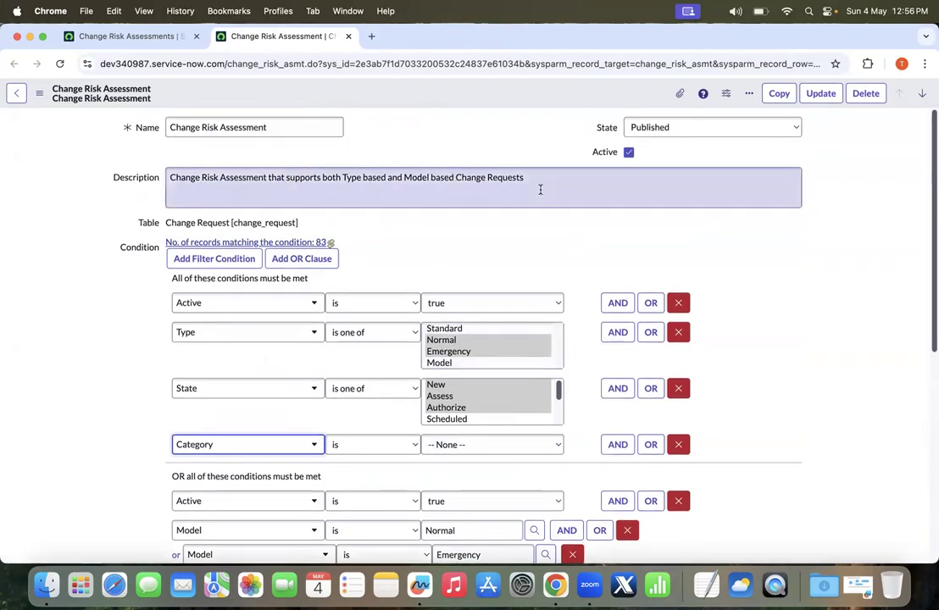
scroll(540, 190, "down", 5)
scroll(230, 283, "up", 3)
left_click(473, 310)
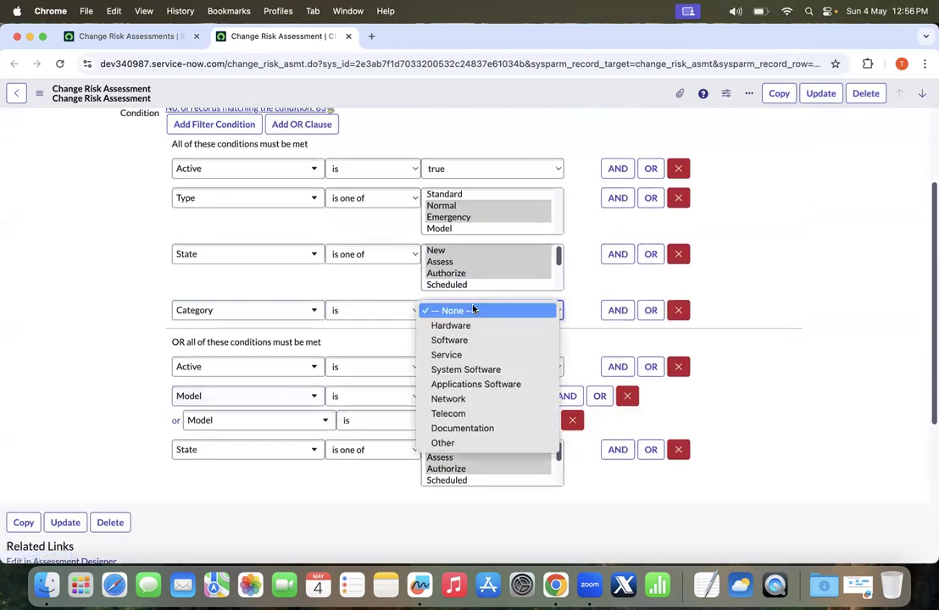
left_click(373, 310)
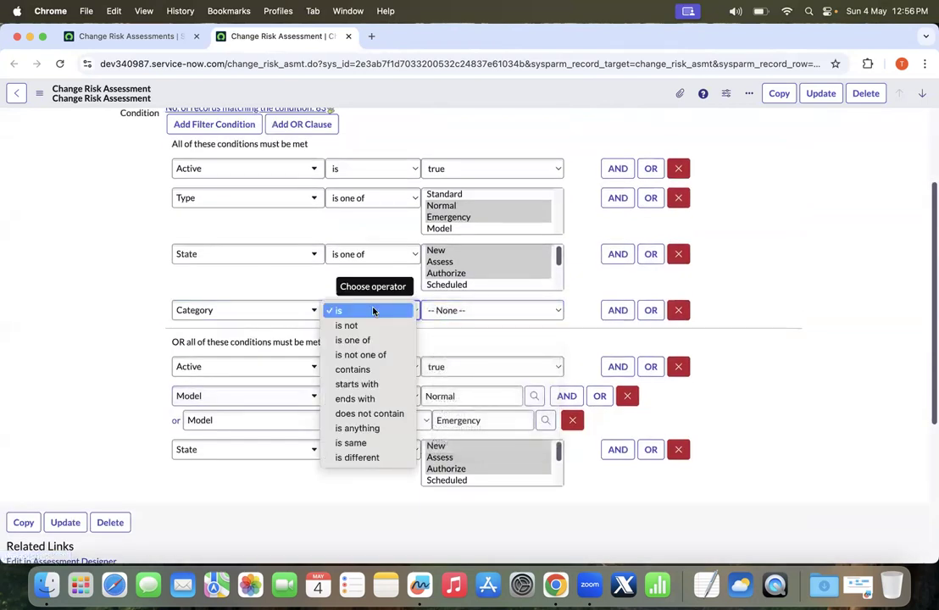
left_click(361, 355)
left_click(478, 317, "shift")
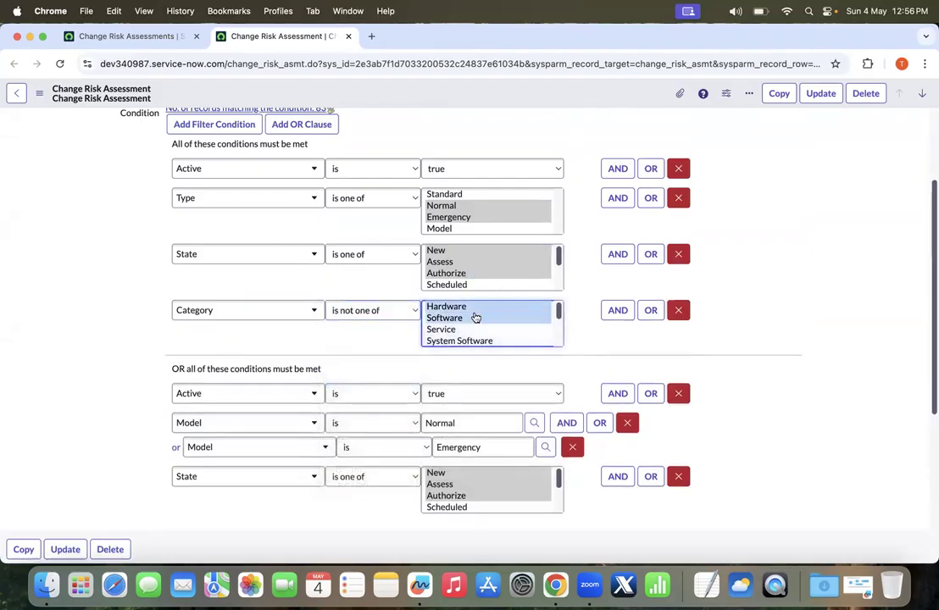
Step: Add an AND condition on the Category field to the second, model-based condition group
scroll(167, 301, "down", 1)
scroll(167, 301, "down", 5)
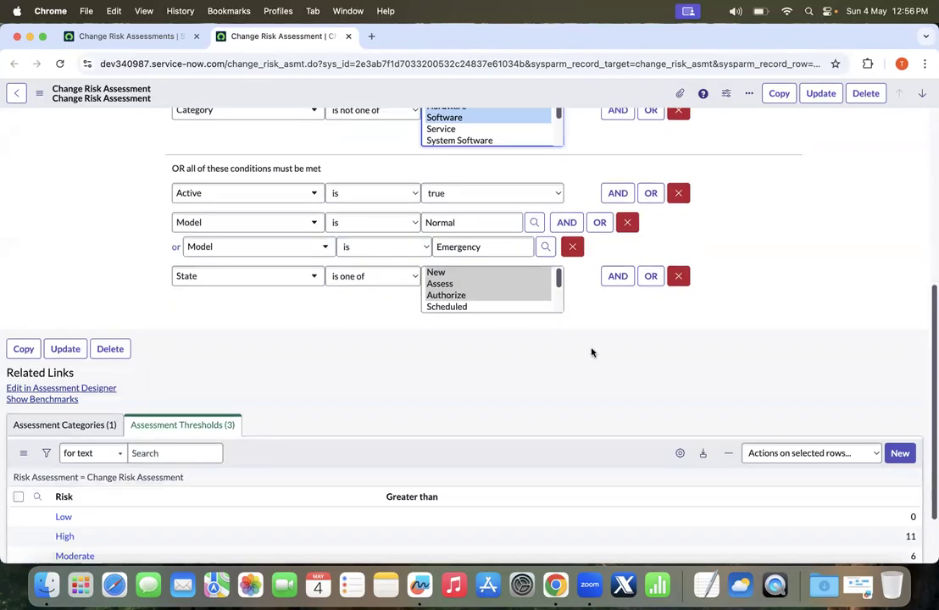
left_click(618, 256)
left_click(282, 313)
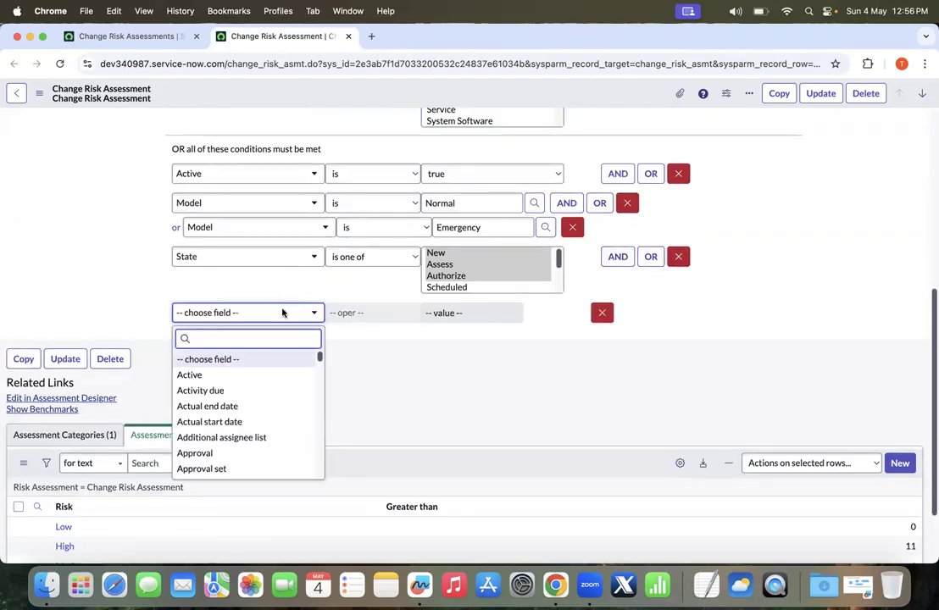
type("cate")
left_click(288, 360)
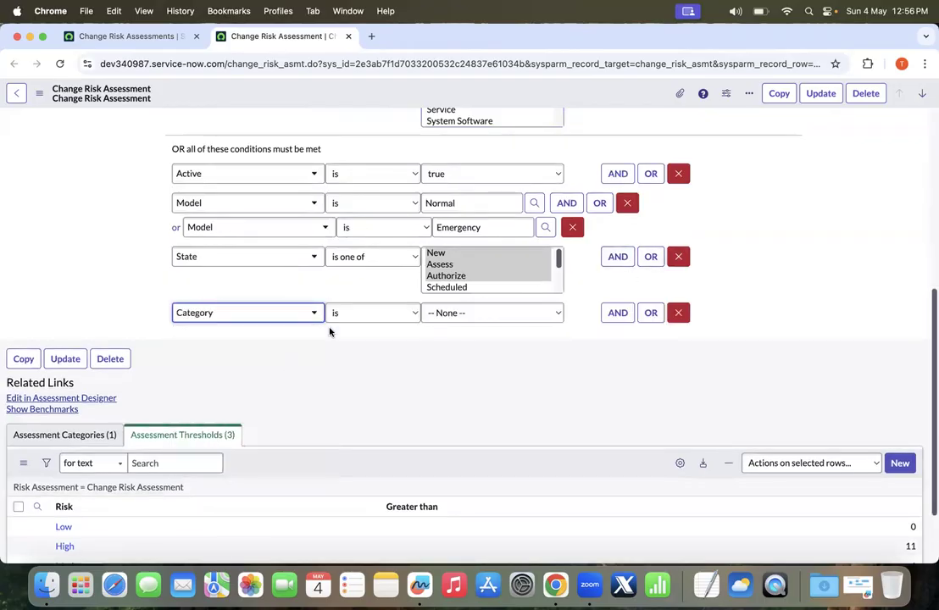
Step: Set the second group's Category condition to "is not one of", selecting Hardware as an excluded value
left_click(399, 310)
left_click(388, 340)
left_click(372, 313)
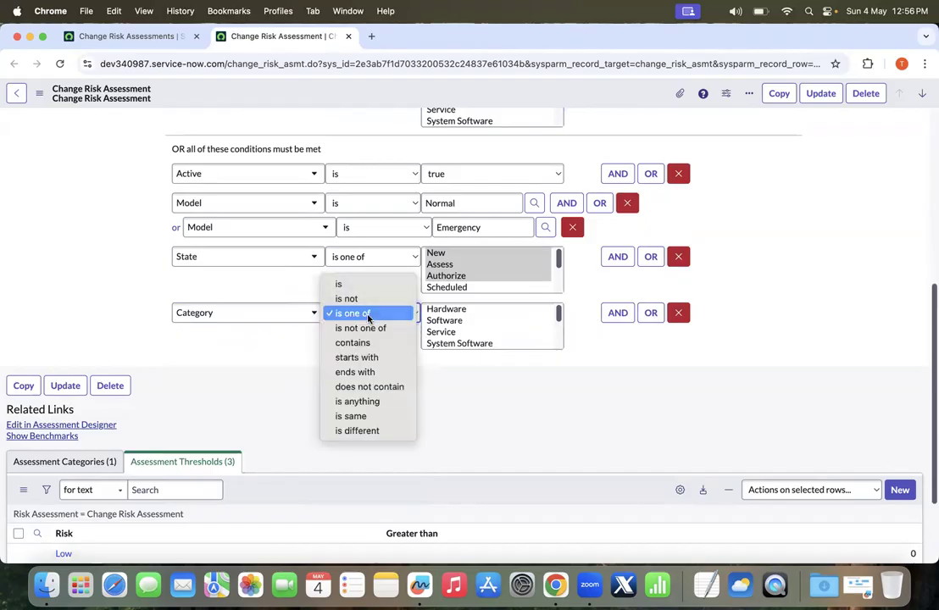
left_click(369, 329)
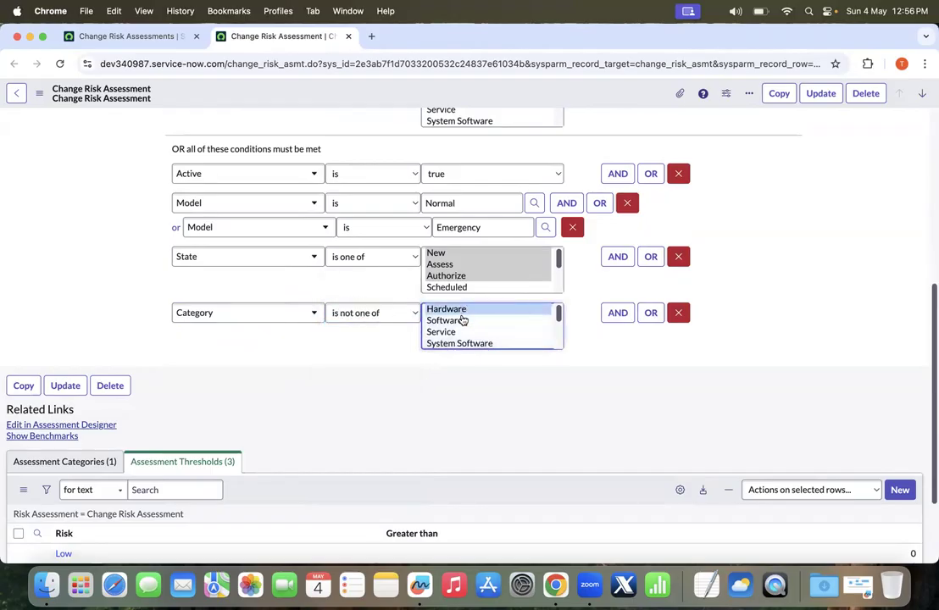
scroll(352, 407, "down", 3)
Step: Save the original Change Risk Assessment without leaving the record and refresh its count of matching records
scroll(344, 408, "up", 10)
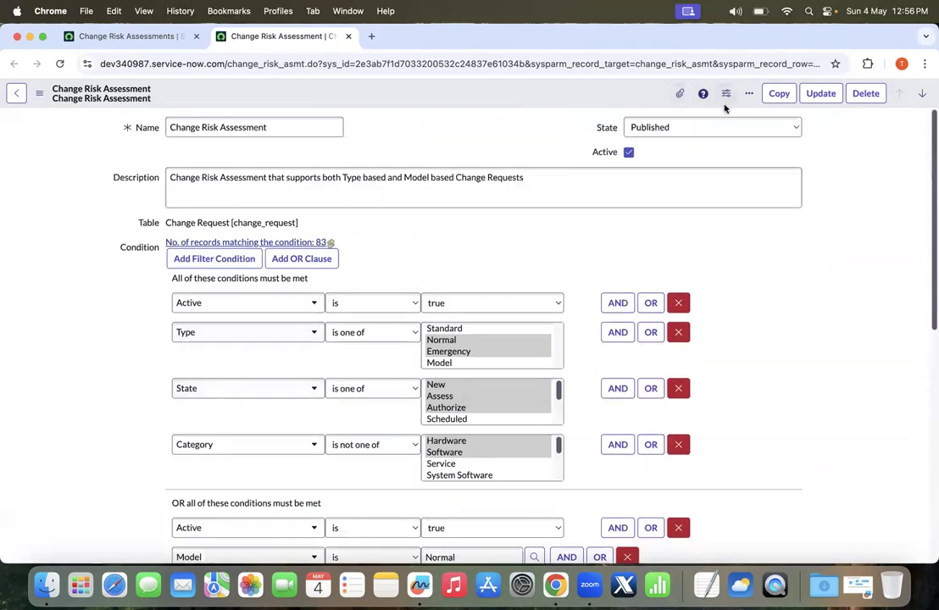
right_click(477, 91)
left_click(501, 96)
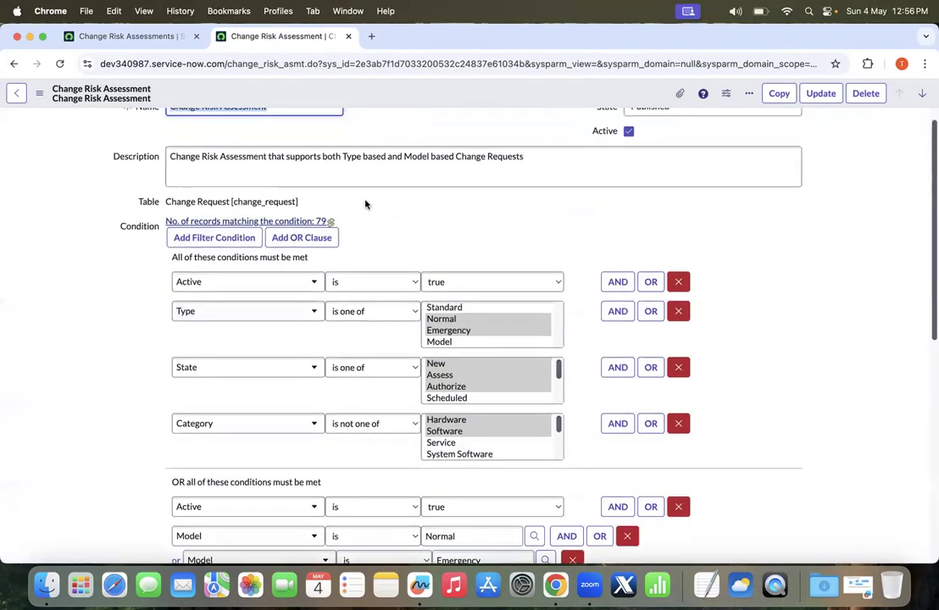
left_click(330, 222)
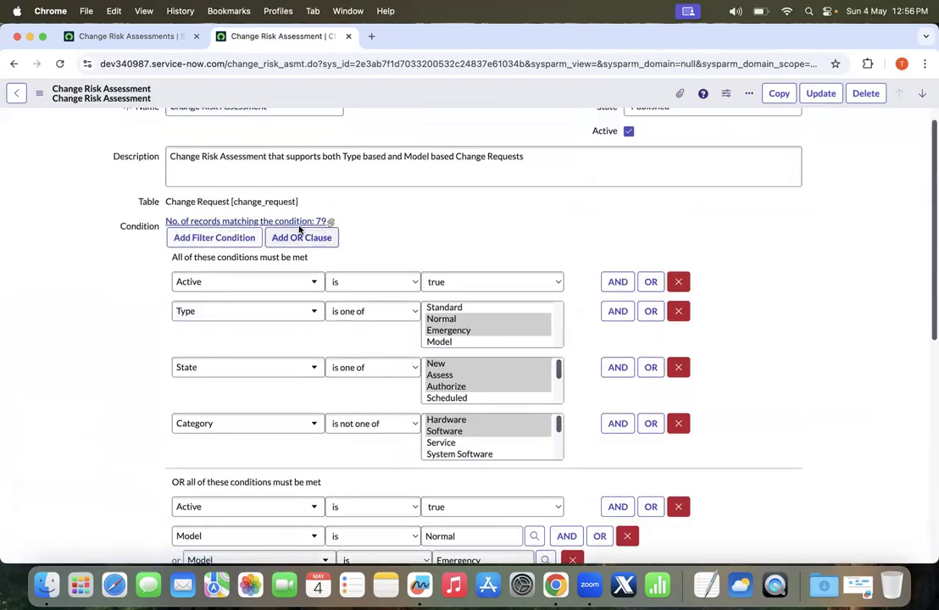
Step: Open the draft Copy of Change Risk Assessment from the list and close the original assessment's tab
left_click(128, 34)
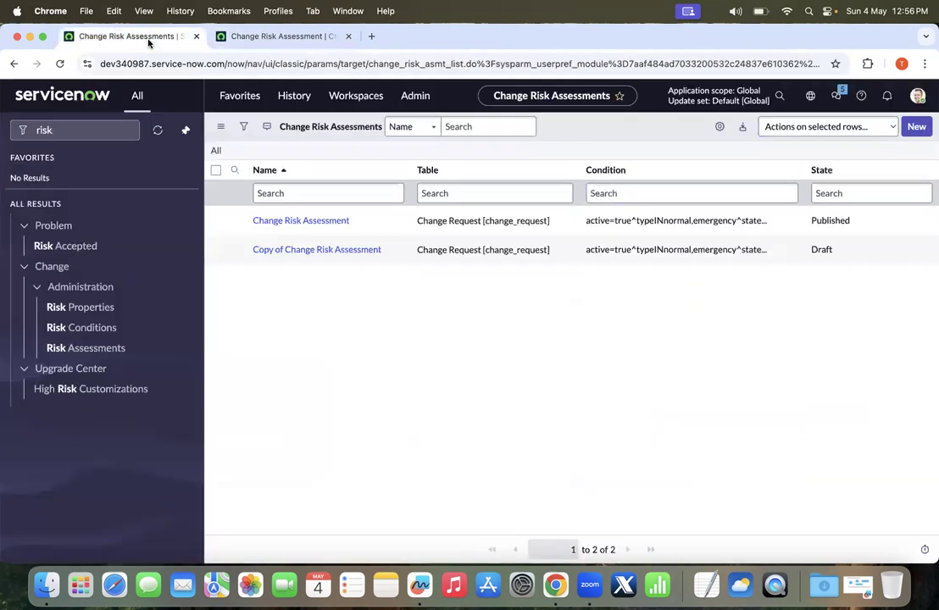
left_click(296, 250)
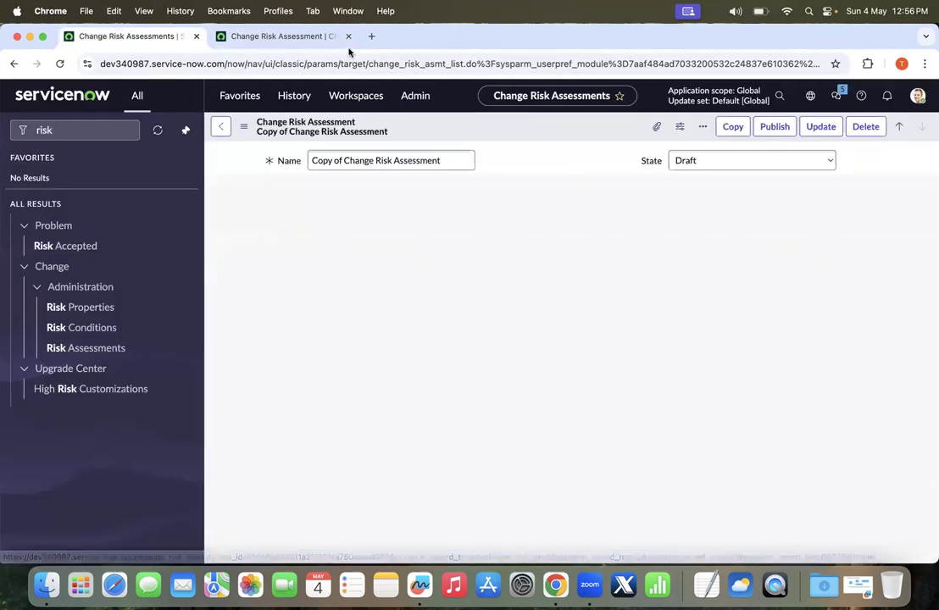
left_click(349, 37)
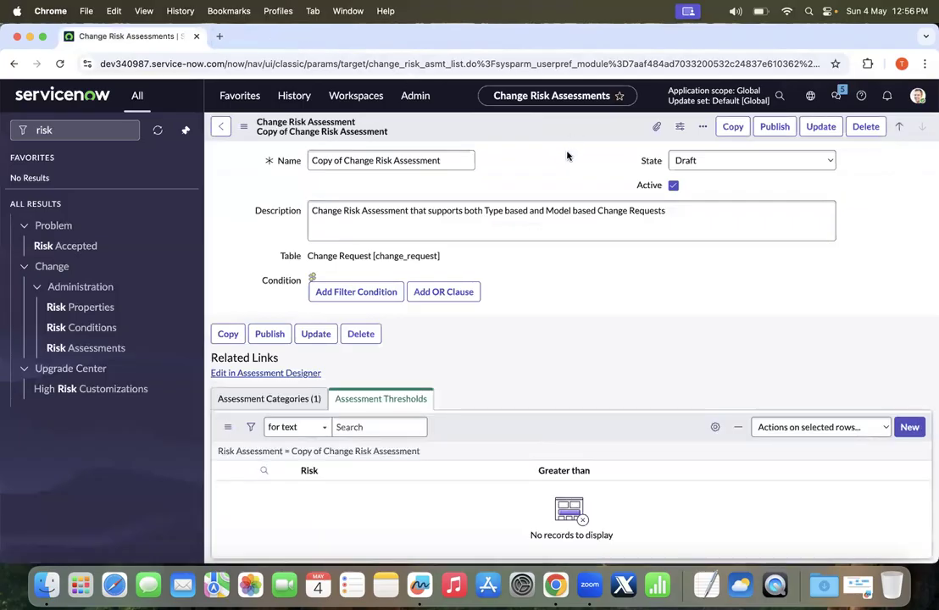
scroll(451, 280, "down", 5)
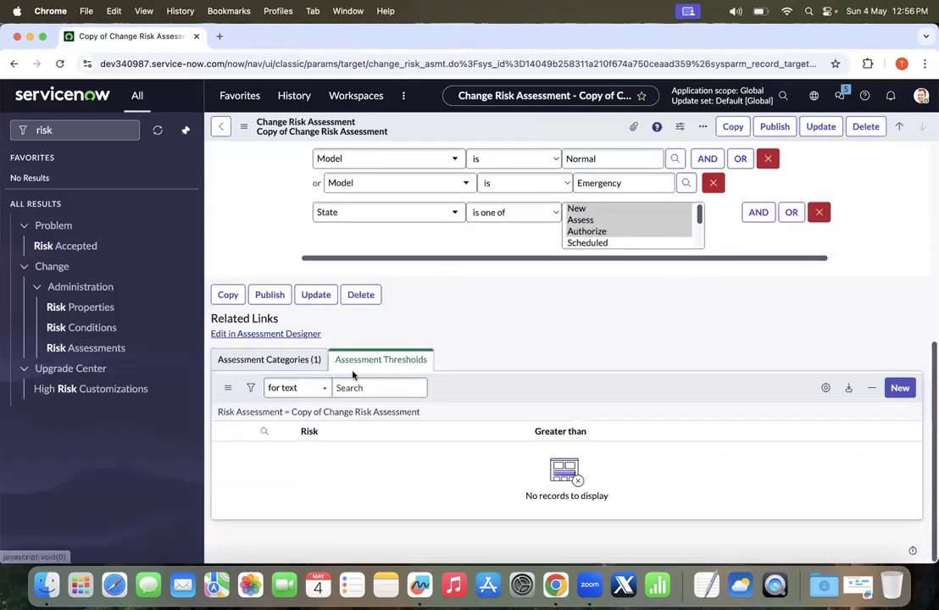
Step: Unpin the navigation pane and review the copied assessment's categories and its existing conditions
left_click(183, 128)
left_click(42, 363)
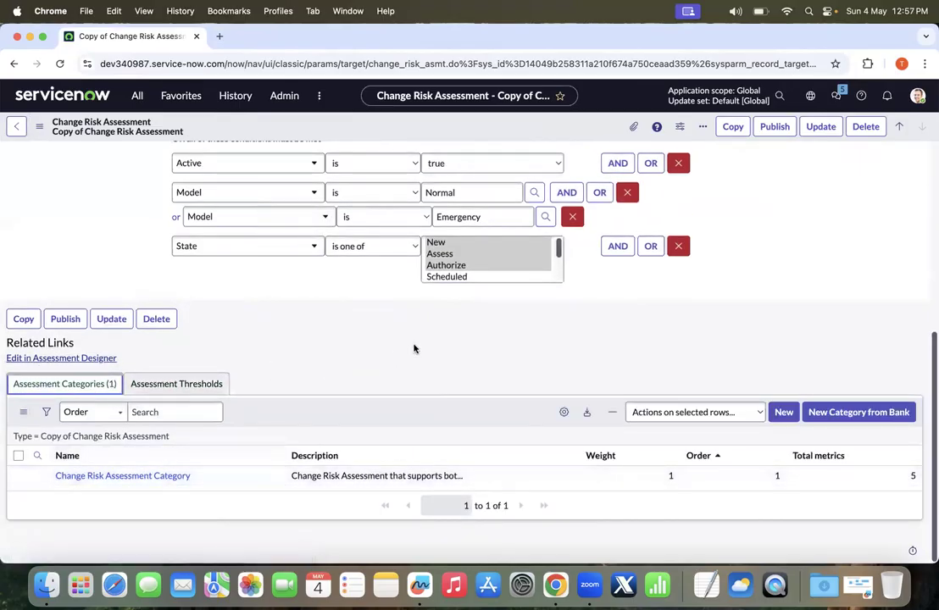
scroll(9, 302, "up", 6)
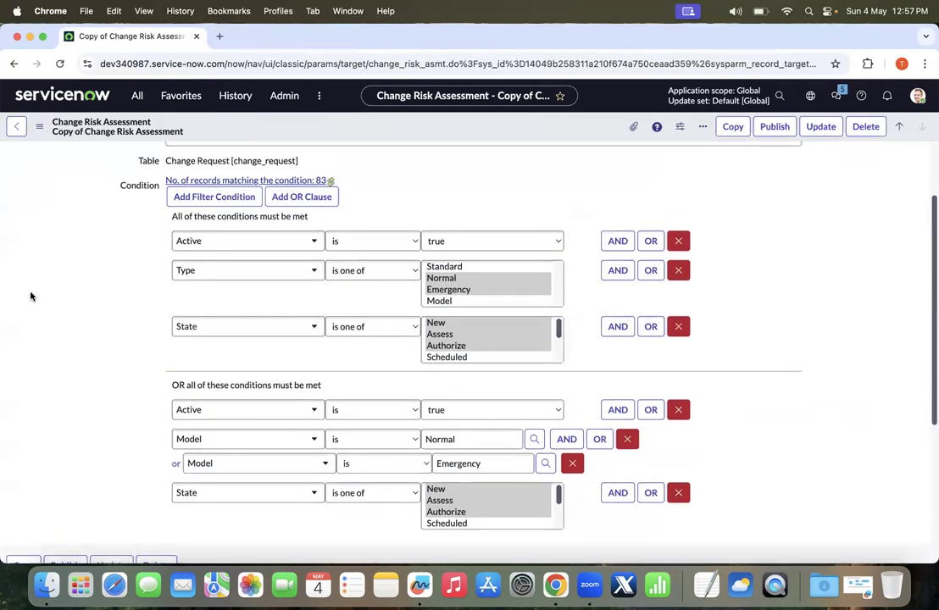
scroll(34, 288, "up", 1)
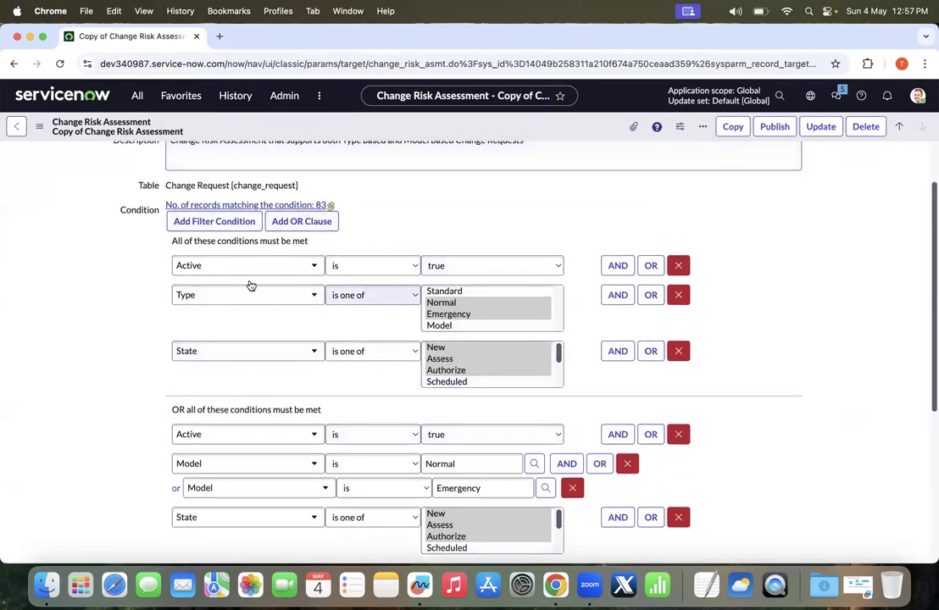
scroll(250, 280, "up", 3)
scroll(509, 237, "down", 5)
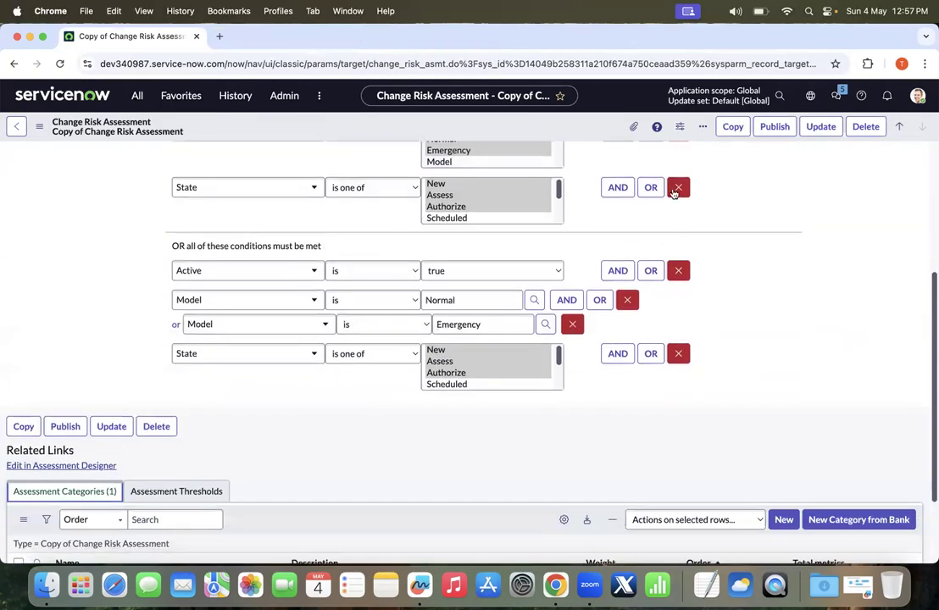
Step: Add an AND condition to the first group: Category is one of Hardware and Software
left_click(617, 191)
left_click(244, 245)
type("cate")
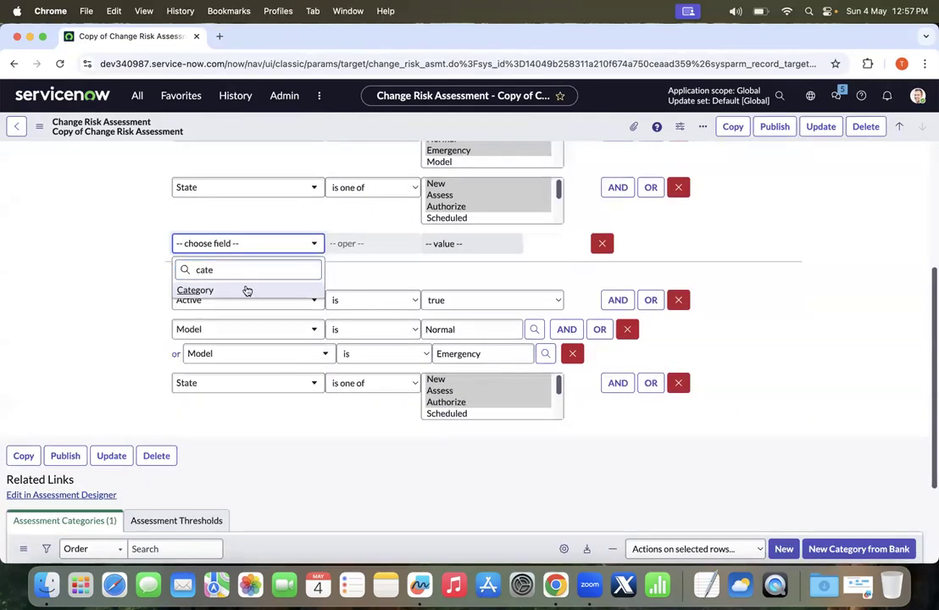
left_click(245, 290)
left_click(335, 245)
left_click(366, 275)
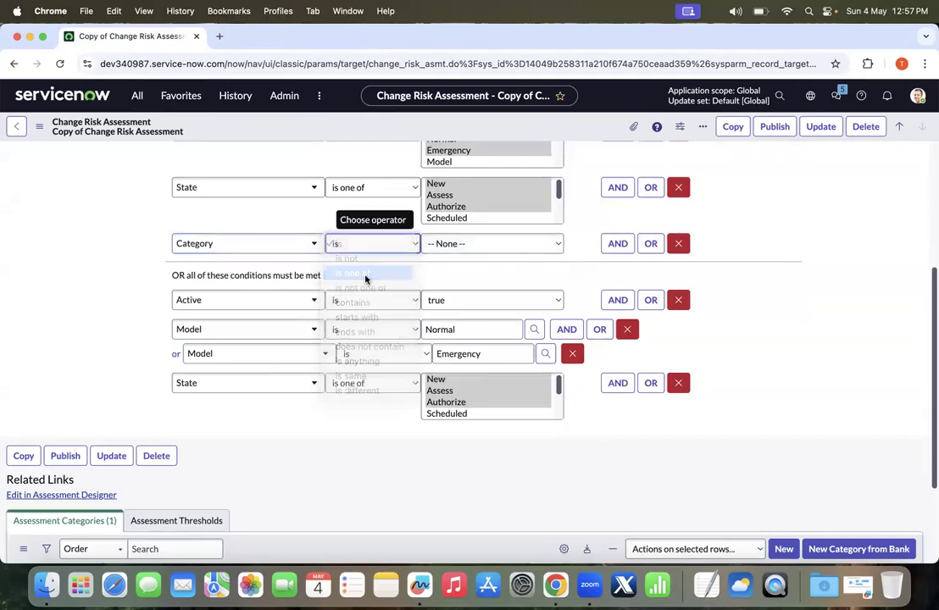
left_click(456, 251, "shift")
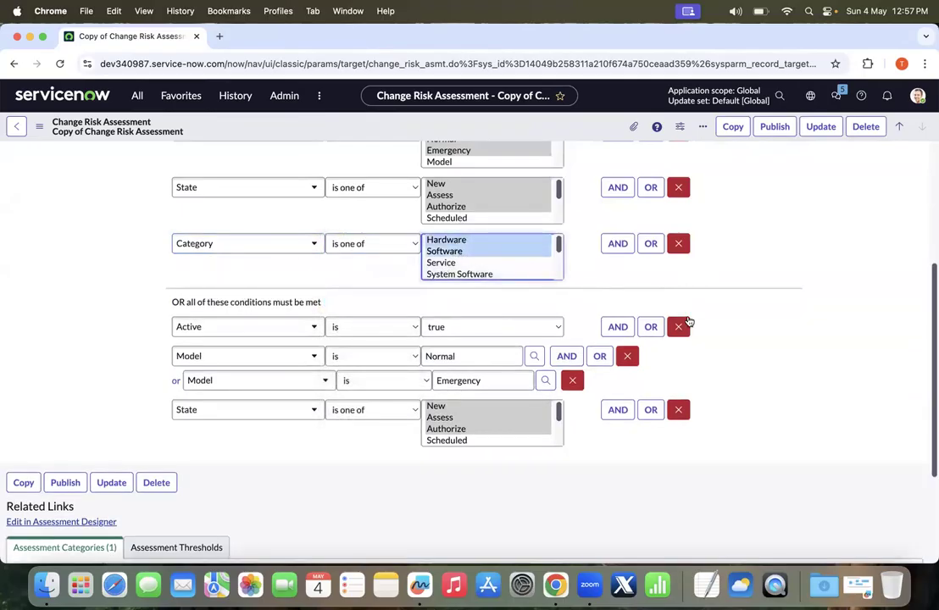
Step: Add an AND condition to the second, model-based group: Category is one of Hardware and Software
left_click(618, 410)
scroll(285, 416, "down", 1)
left_click(285, 414)
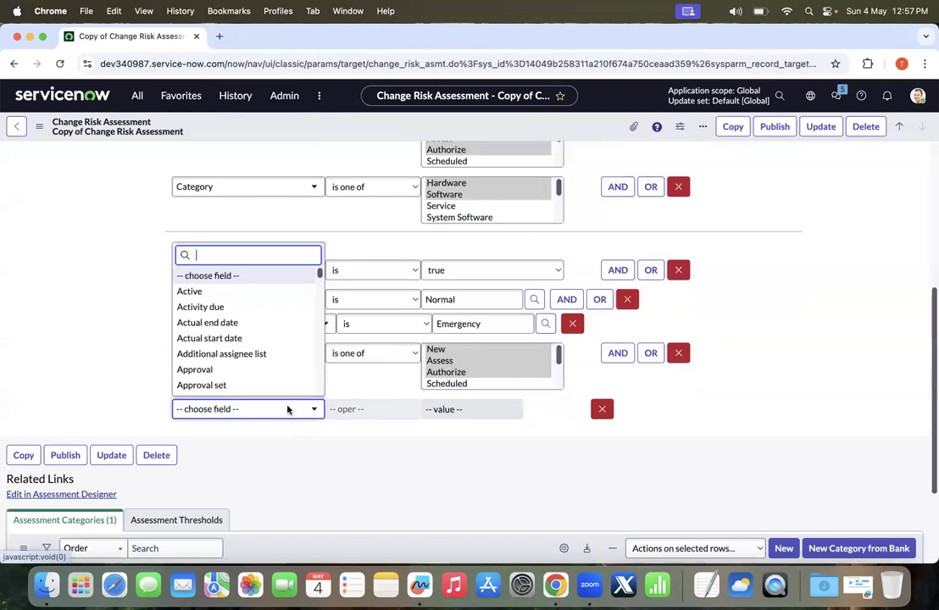
type("cate")
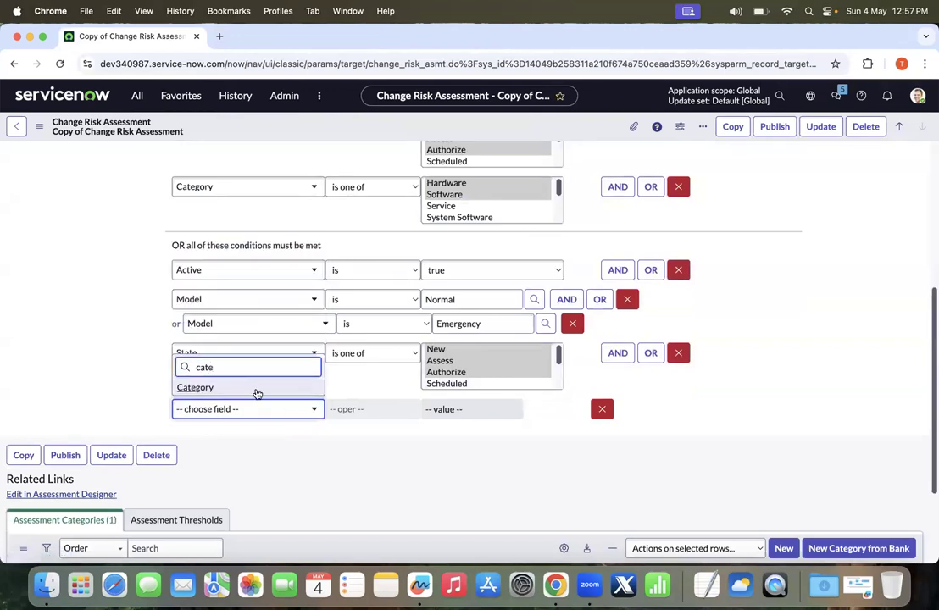
left_click(256, 391)
left_click(371, 412)
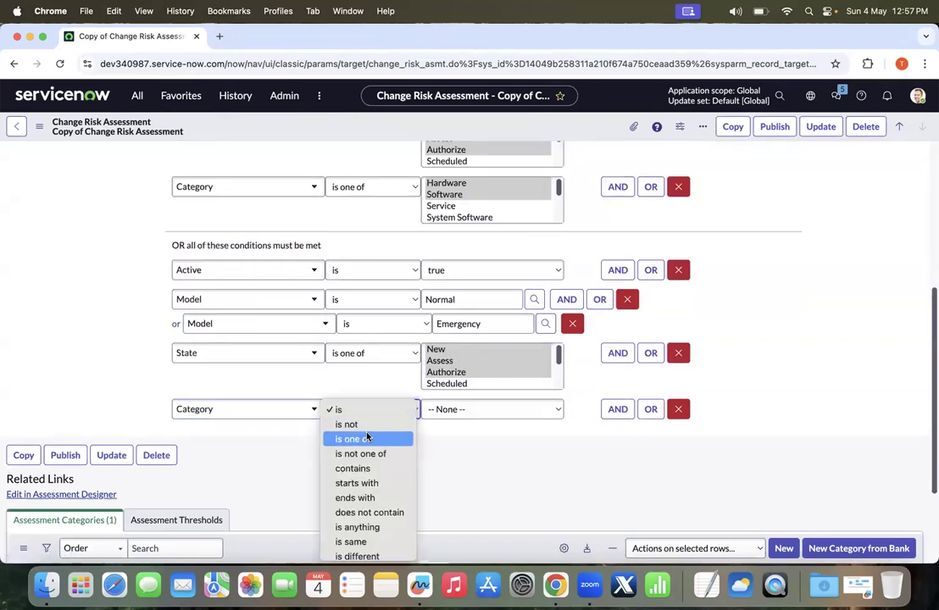
left_click(367, 438)
left_click(470, 417)
left_click(467, 407, "shift")
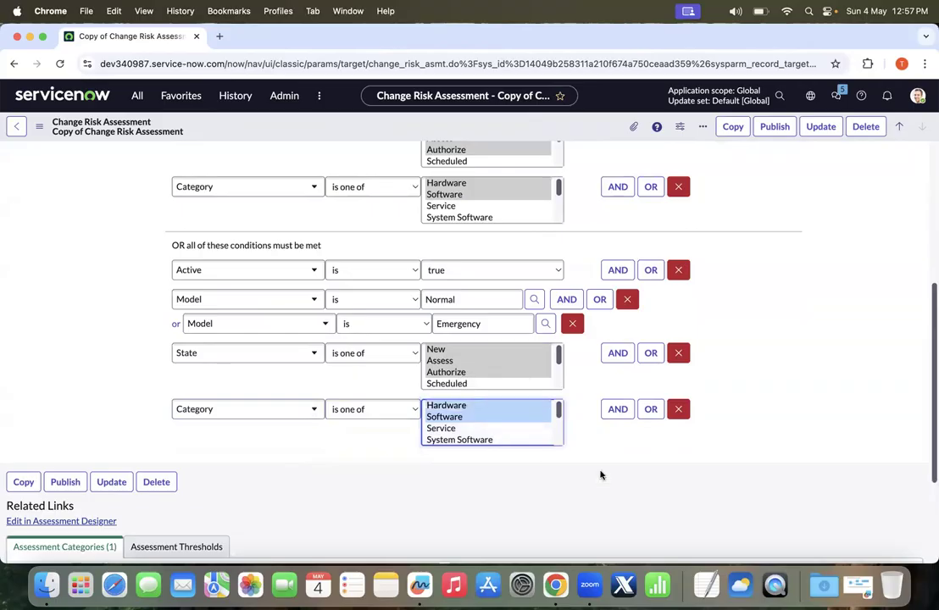
Step: Rename the copied assessment as "Change Risk Assessment for hardware and software category"
scroll(602, 424, "up", 5)
left_click(196, 160)
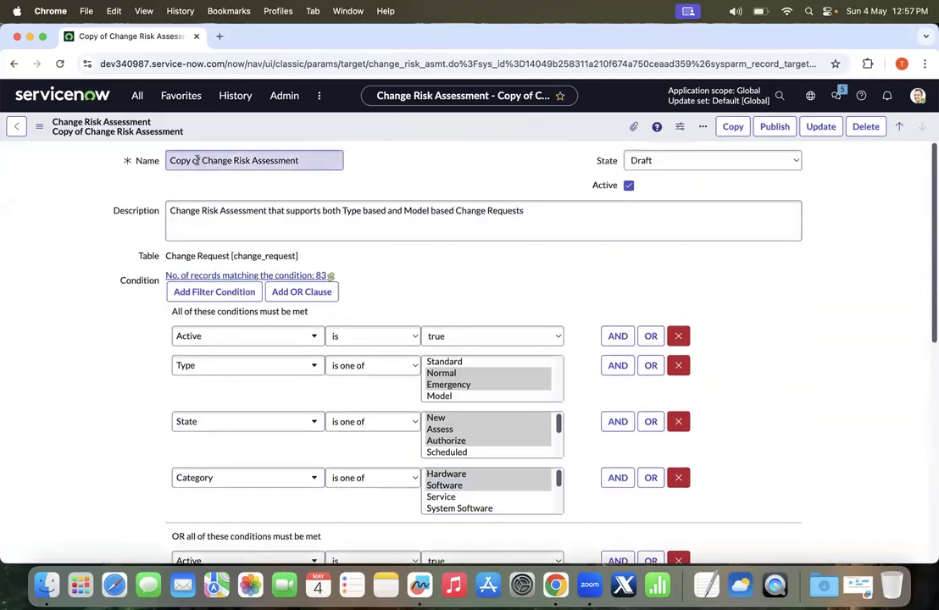
left_click(215, 160)
key("BackSpace")
key("BackSpace")
key("BackSpace")
key("BackSpace")
key("BackSpace")
key("BackSpace")
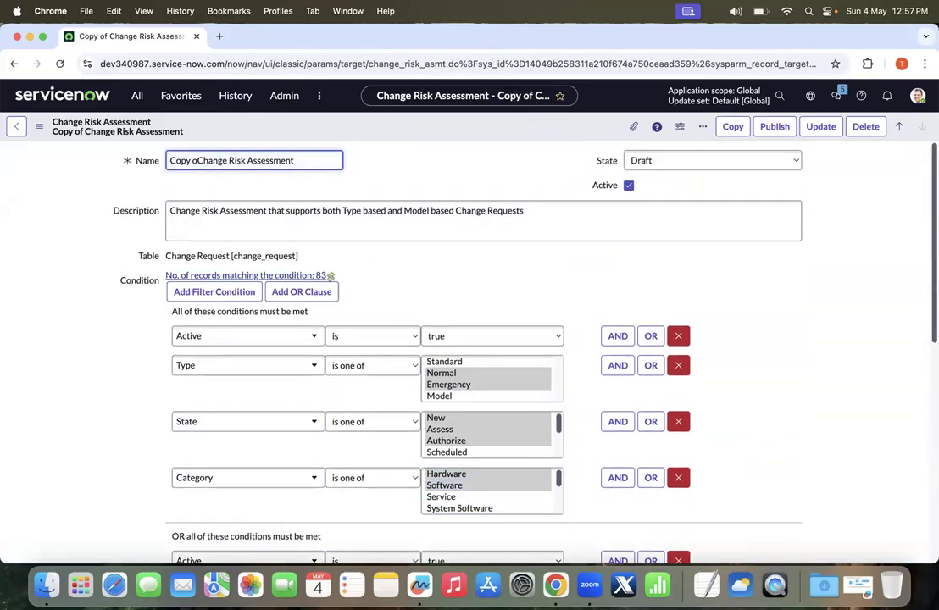
key("BackSpace")
key("BackSpace")
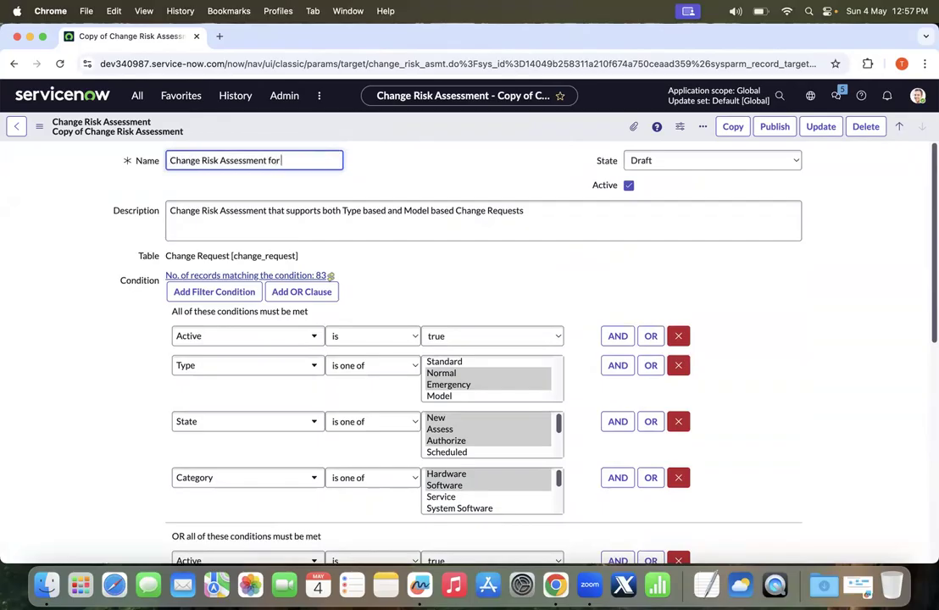
type("software category")
Step: Append ", for hardware and software category" to the description and save the assessment without leaving the record
left_click(538, 213)
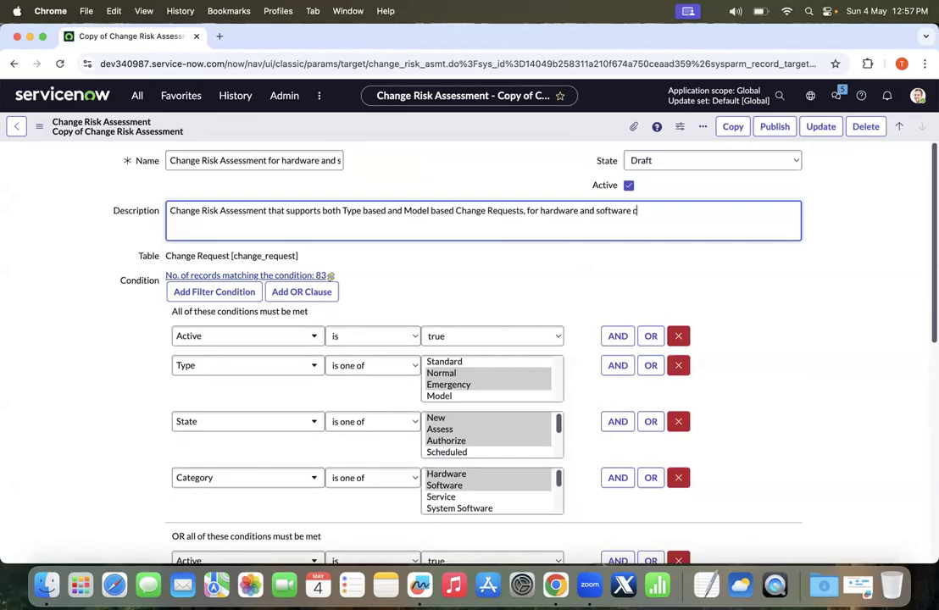
left_click(412, 159)
right_click(417, 129)
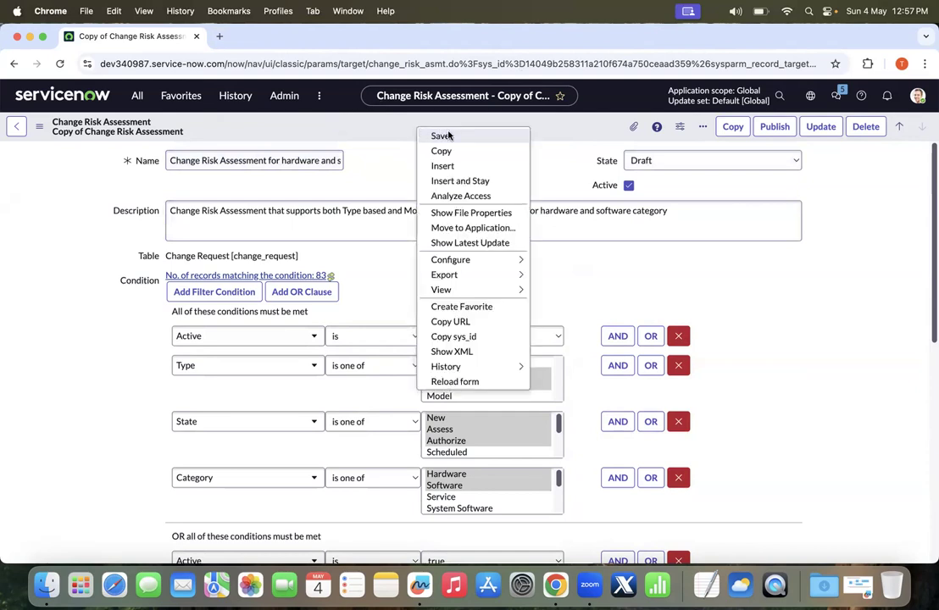
left_click(449, 136)
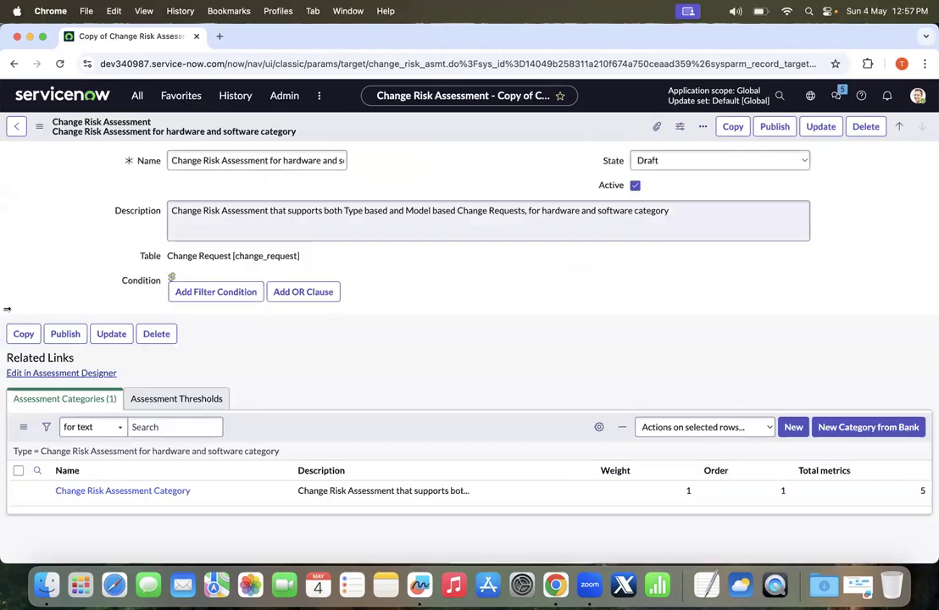
Step: Open the saved hardware and software assessment in the Assessment Designer
scroll(31, 194, "down", 3)
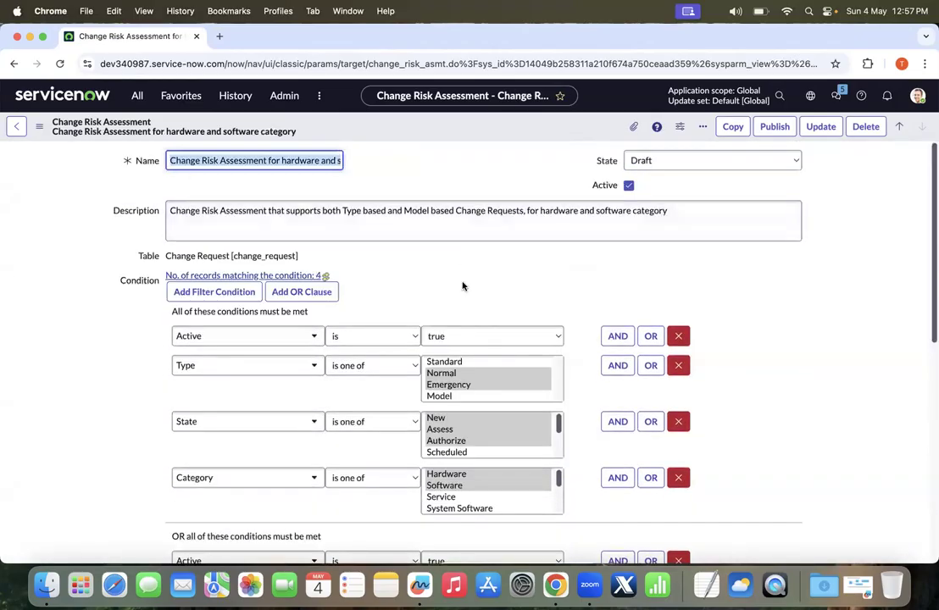
scroll(390, 275, "down", 10)
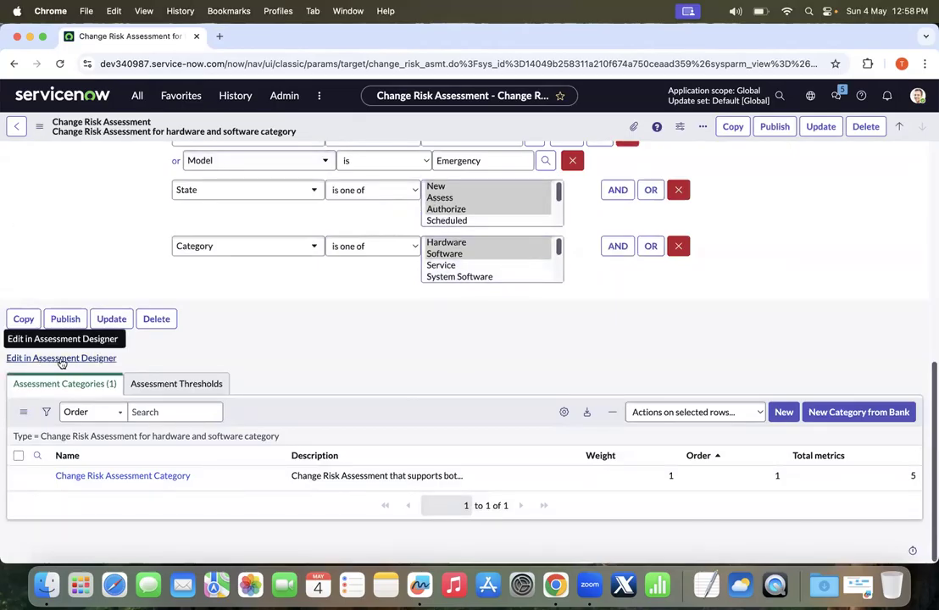
left_click(67, 359)
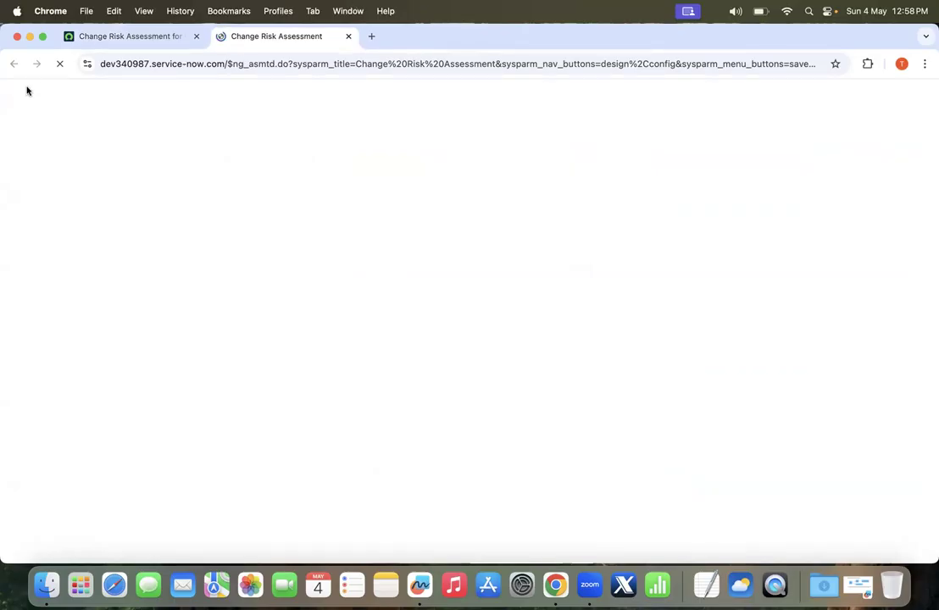
left_click(121, 41)
left_click(254, 39)
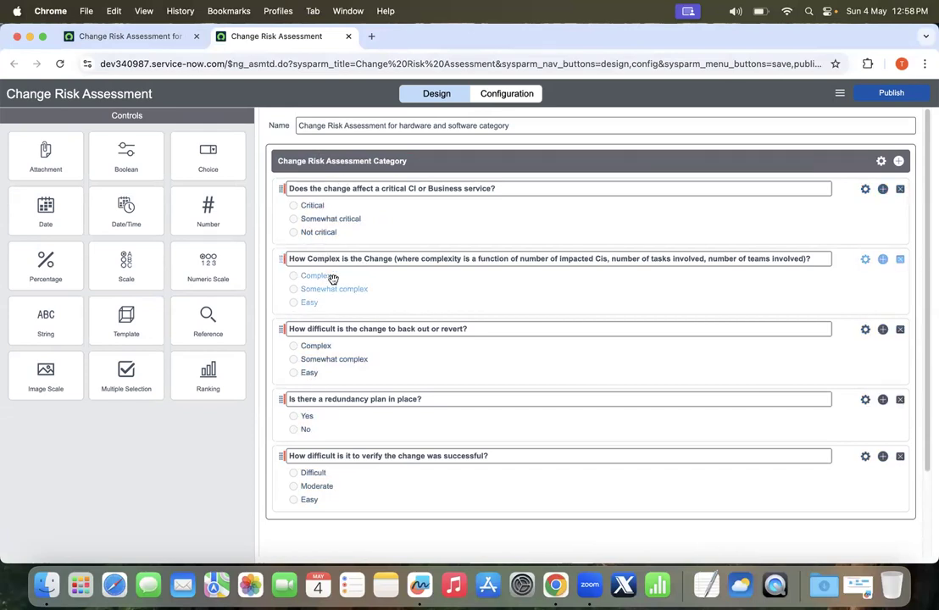
Step: Add a scale question below the critical CI question, worded "How critical the changes, for the system?"
left_click(884, 190)
left_click(419, 258)
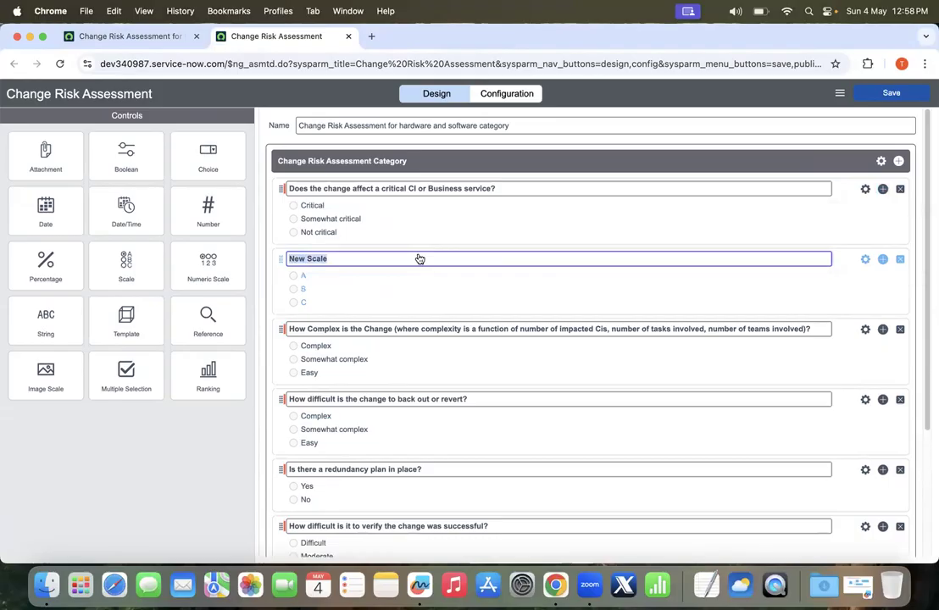
key("BackSpace")
type("the changes, for the system")
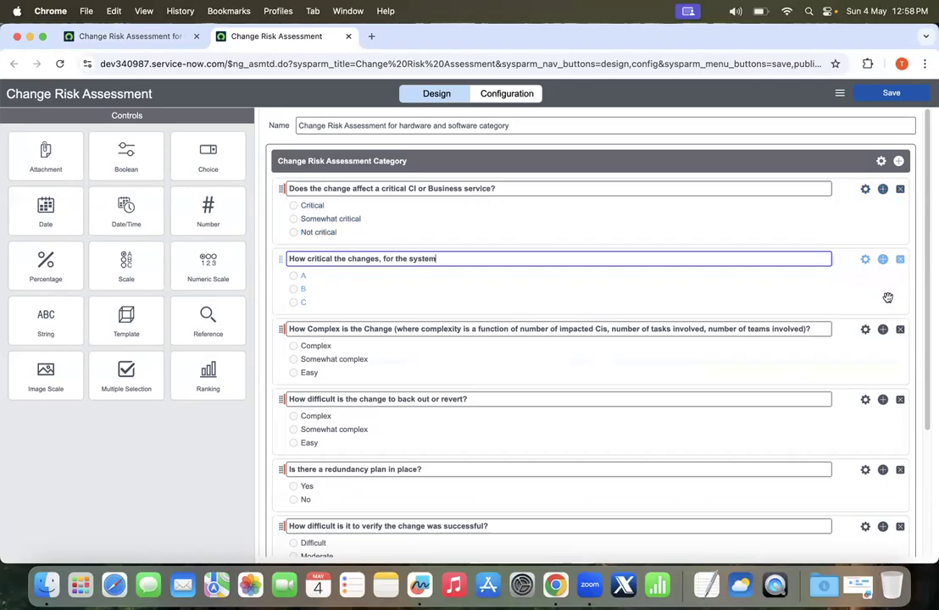
type("?")
Step: Open the new criticality question's properties and make the question mandatory
scroll(424, 356, "down", 3)
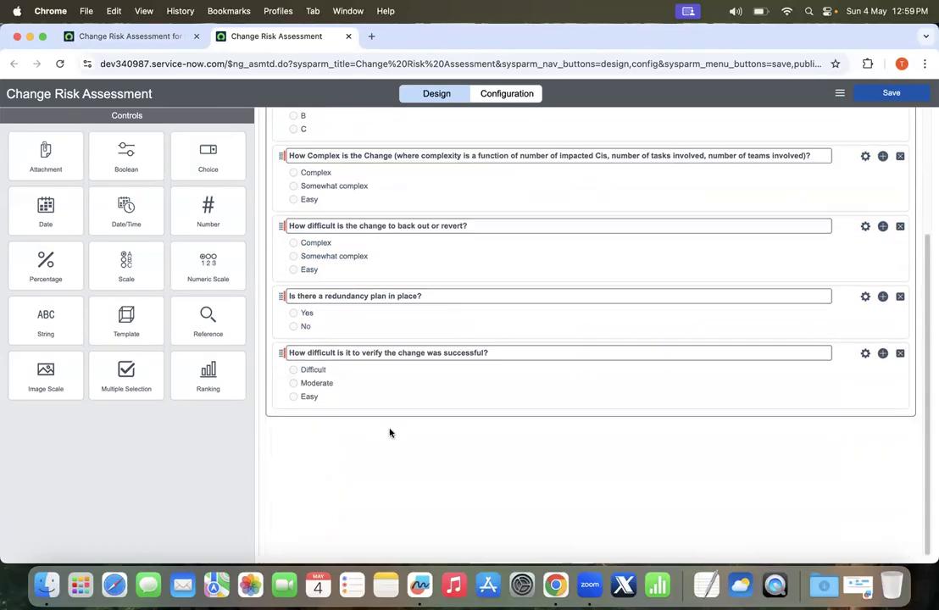
scroll(407, 263, "up", 3)
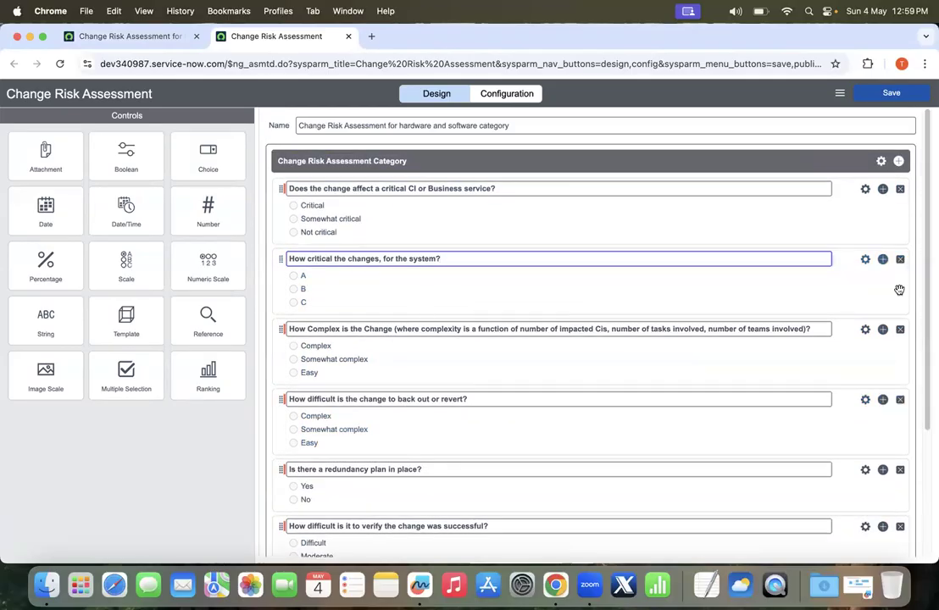
left_click(865, 261)
scroll(524, 449, "down", 4)
scroll(462, 394, "up", 4)
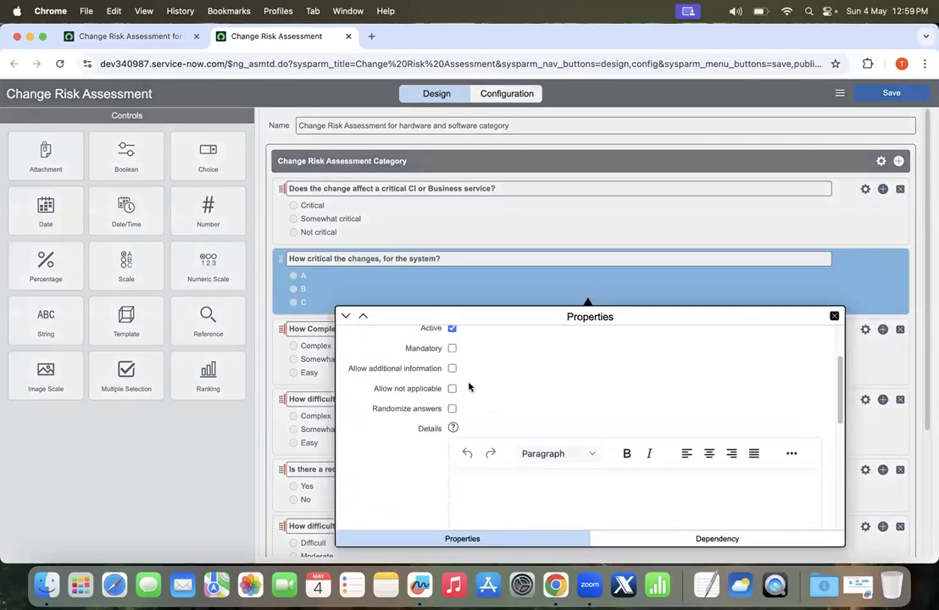
left_click(453, 432)
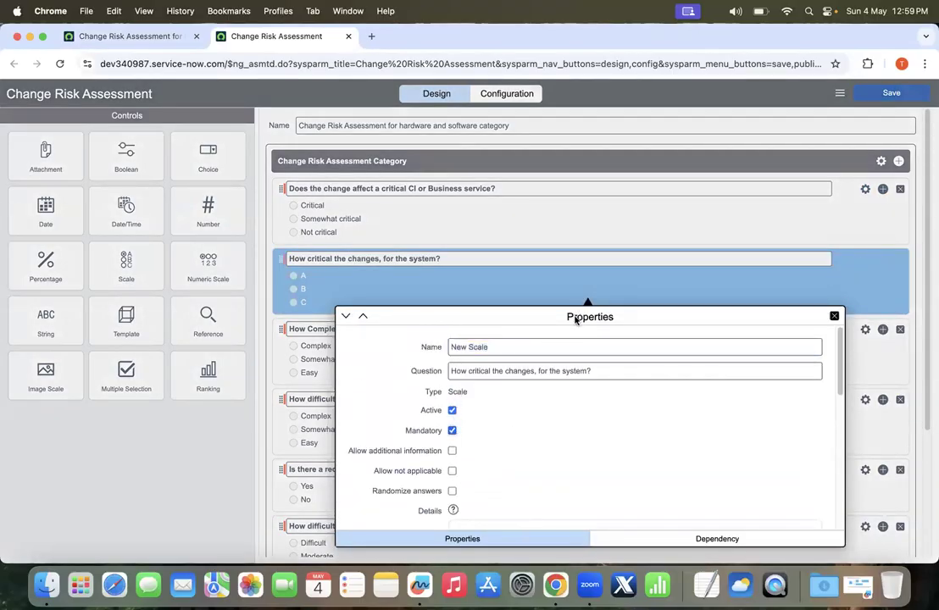
Step: Change the criticality question's name to "critical change"
left_click(516, 345)
key("super+a")
key("BackSpace")
type("cr")
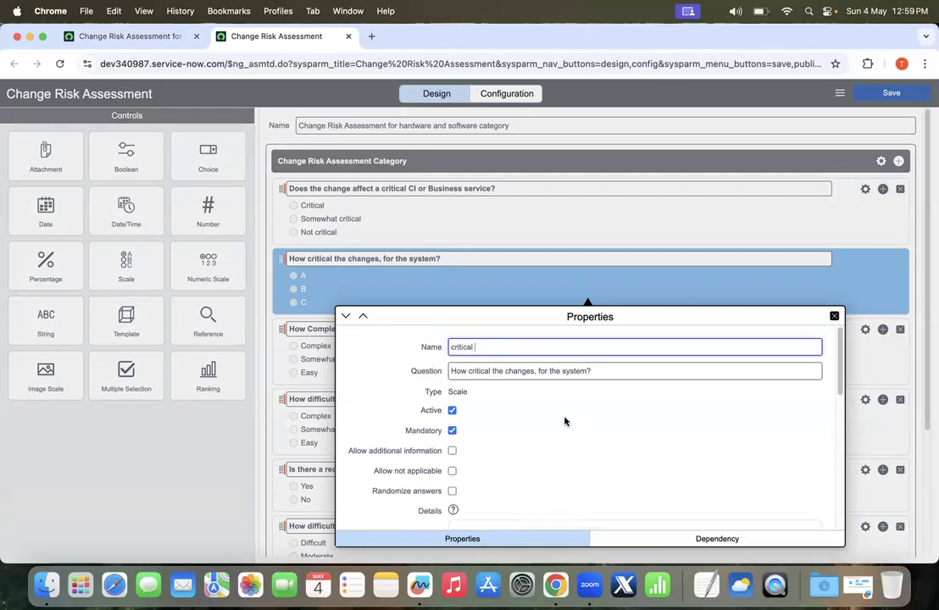
type("itical change")
Step: Relabel the question's choices A and B as "Critical" and "Some what critical"
scroll(580, 455, "down", 10)
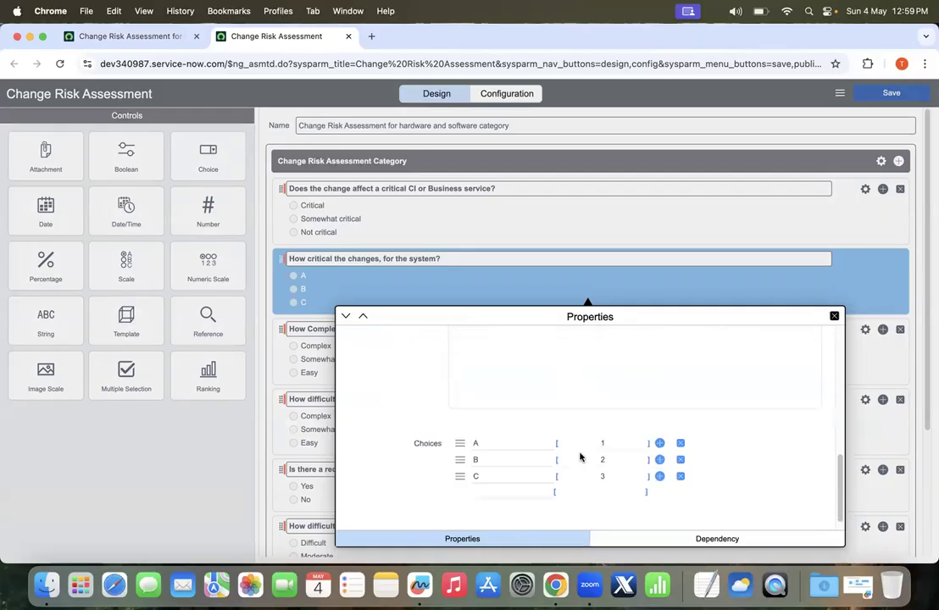
left_click(498, 433)
type("Critica")
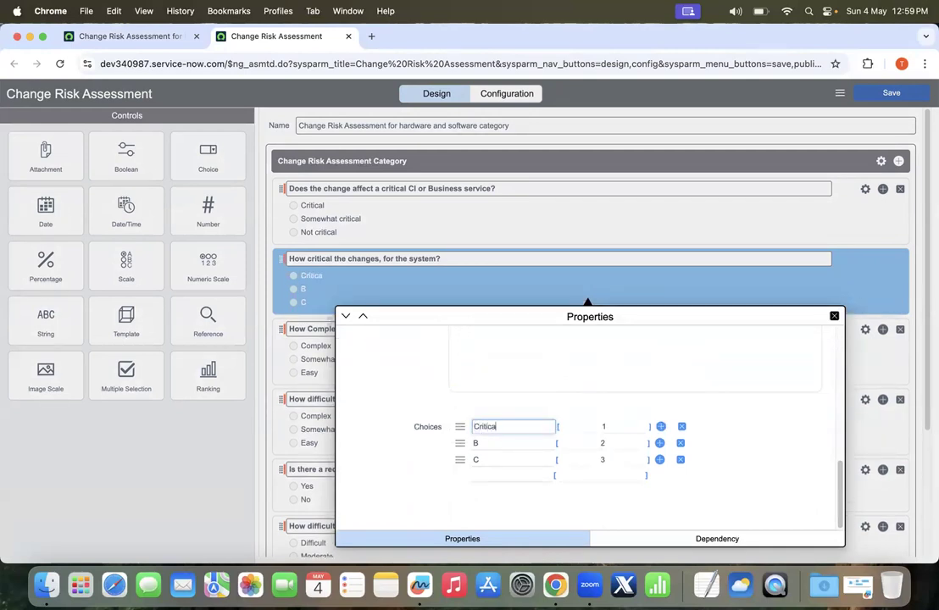
type("l")
left_click(490, 438)
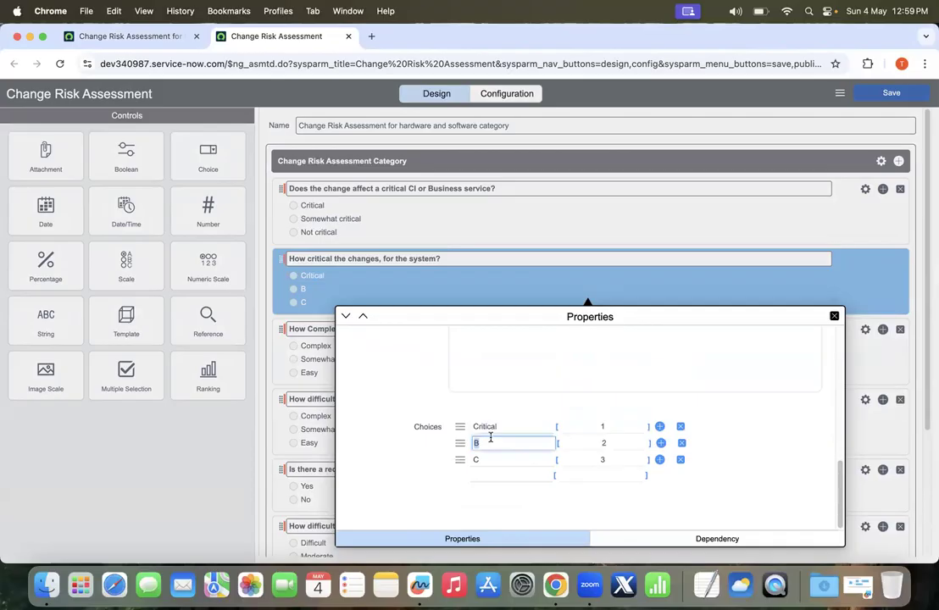
key("BackSpace")
type("Some what critica")
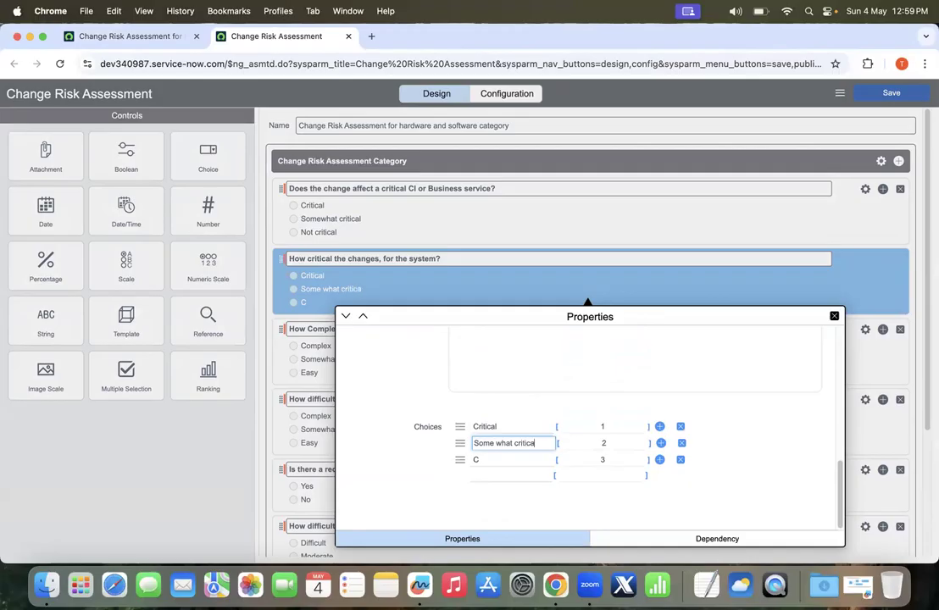
Step: Relabel choice C of the new criticality question as "Less critical"
left_click(490, 458)
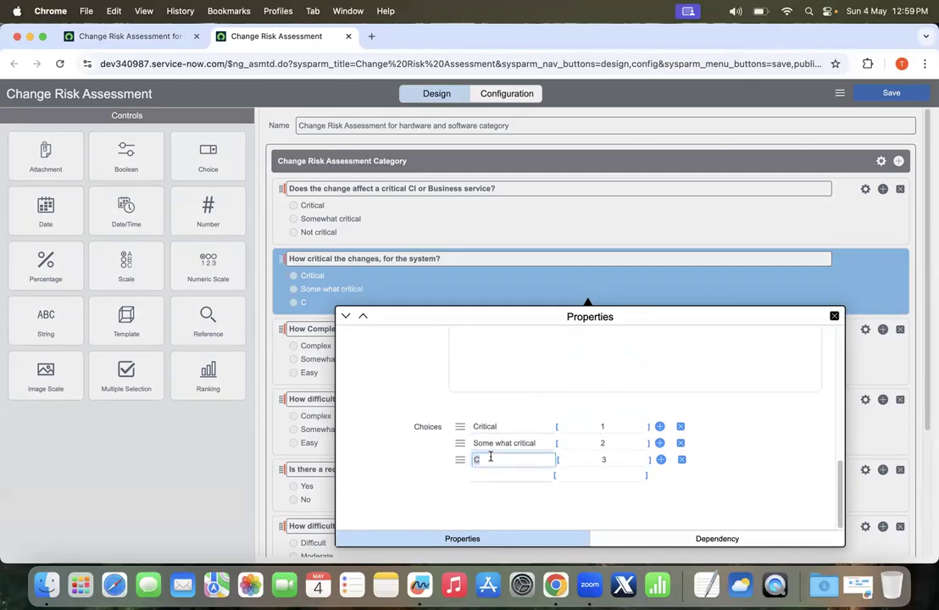
key("BackSpace")
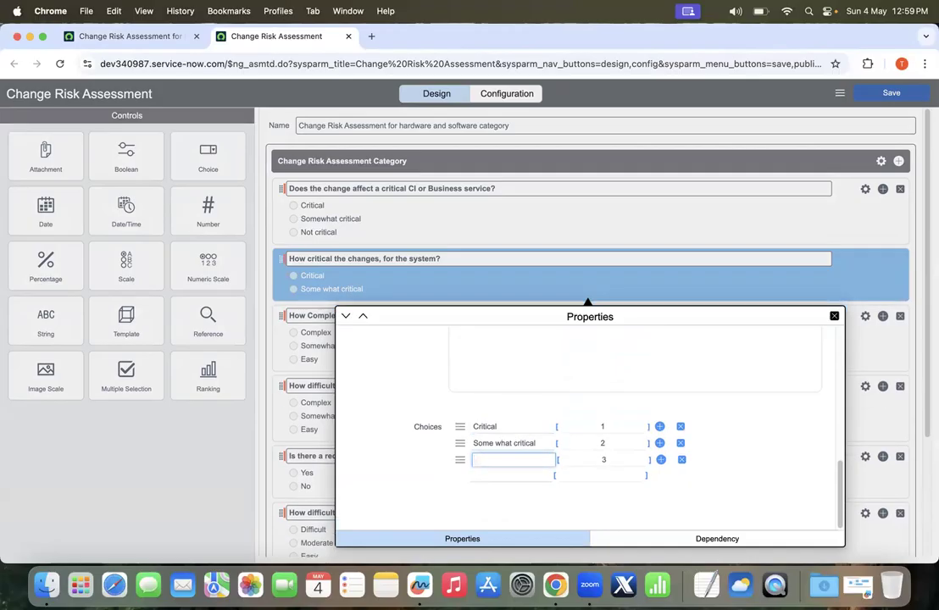
type("less cfrit")
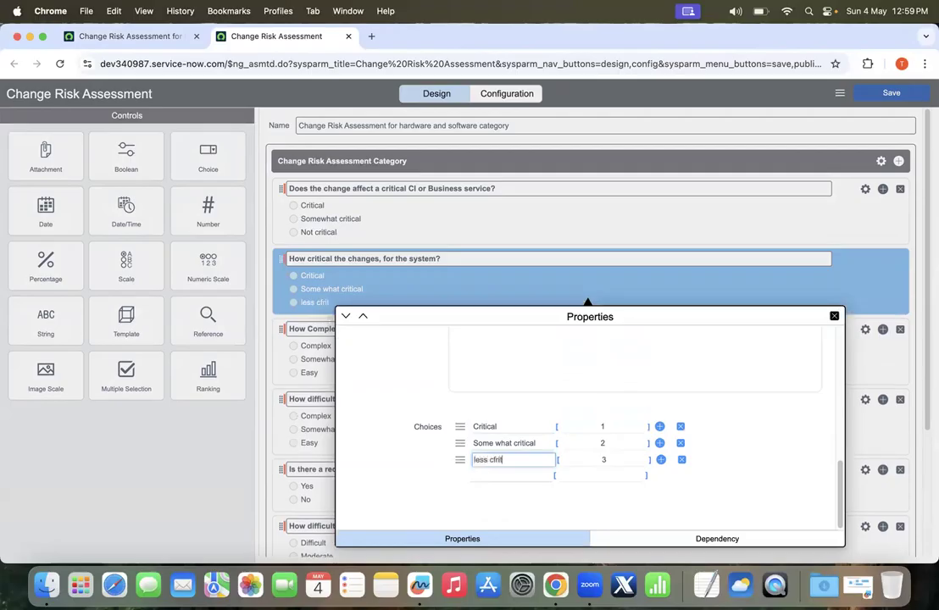
key("BackSpace")
key("BackSpace")
key("BackSpace")
key("BackSpace")
type("Less")
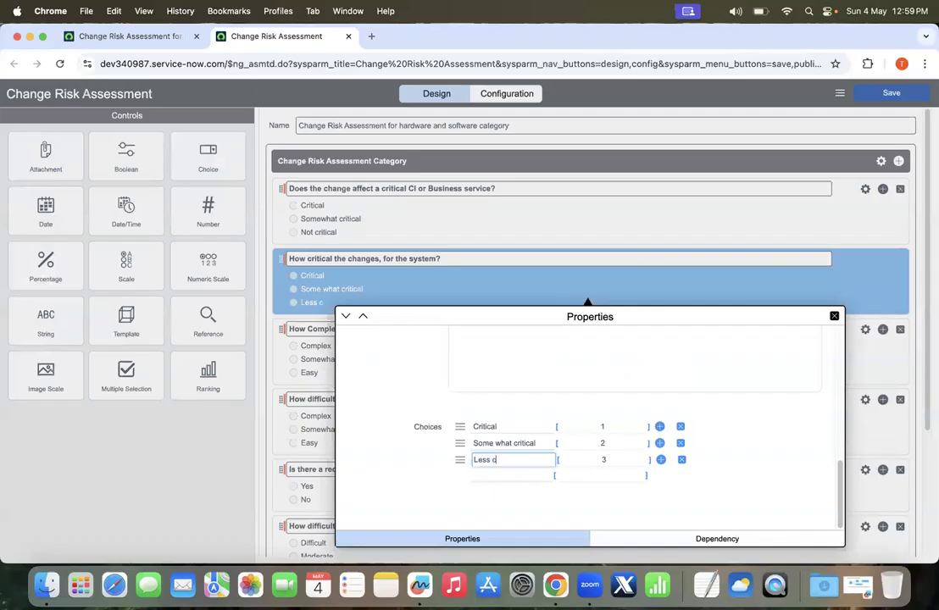
type(" critical")
Step: Set the criticality question's choice values to 11 for Critical, 5 for Some what critical and 6 for Less critical
left_click(615, 427)
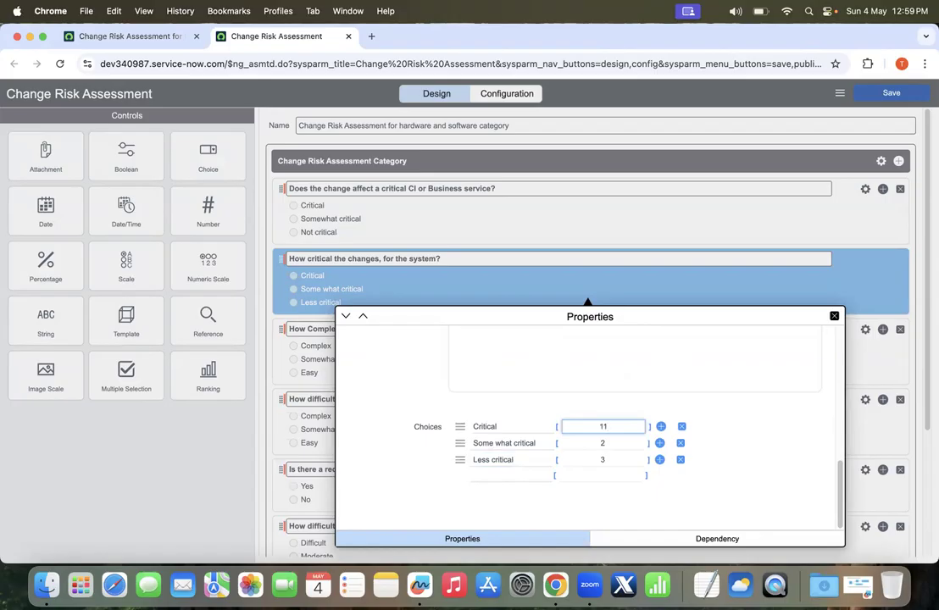
type("1")
left_click(607, 443)
key("BackSpace")
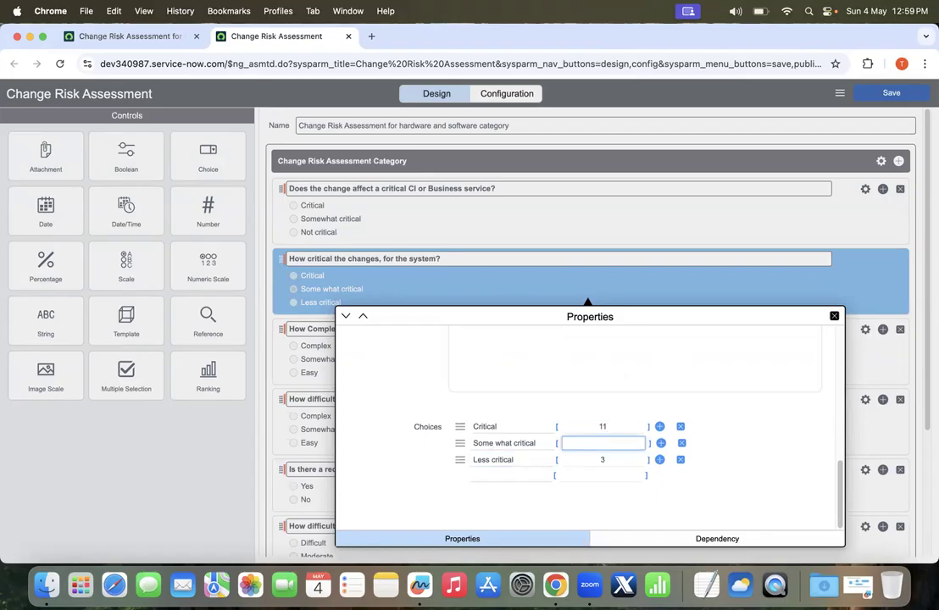
type("5")
left_click(611, 458)
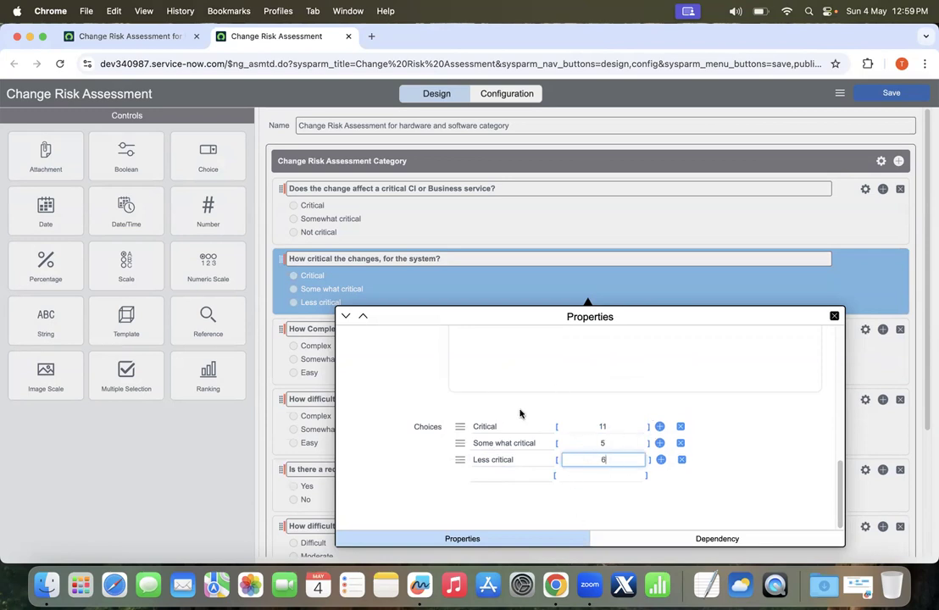
Step: Capitalise the criticality question's name so that it reads "Critical change"
scroll(521, 412, "up", 10)
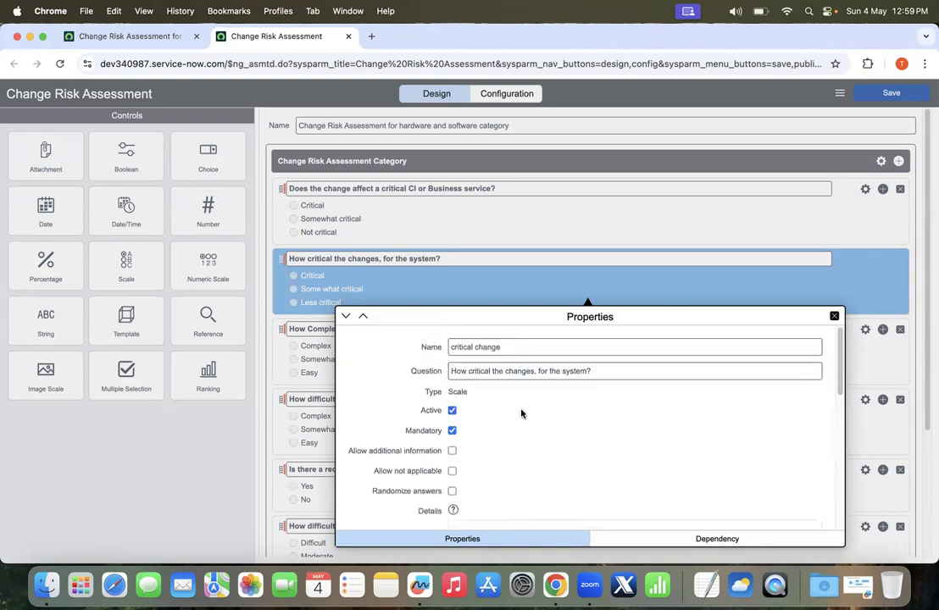
left_click(454, 346)
key("Delete")
type("C")
Step: Close the question's properties, then save and publish the assessment
scroll(606, 416, "down", 10)
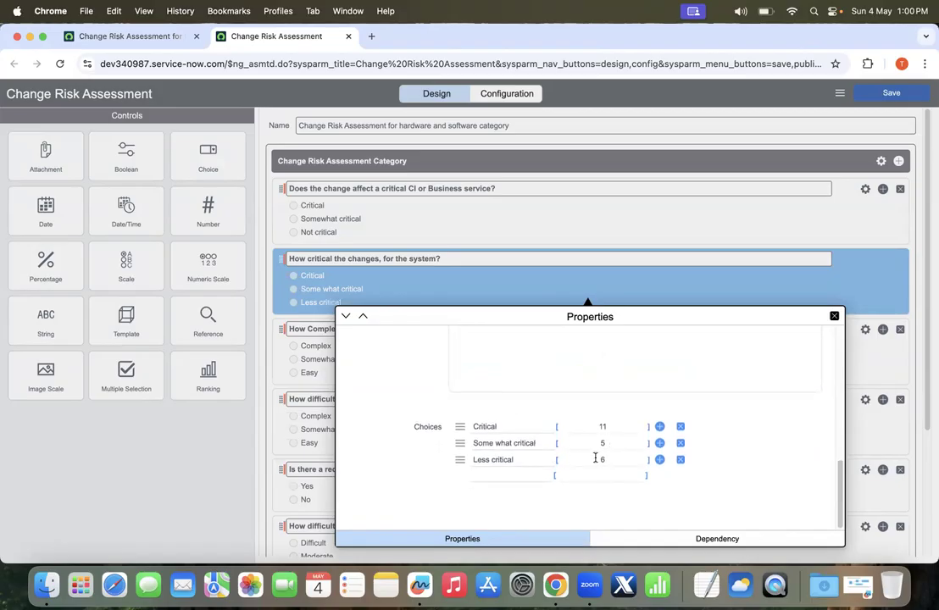
scroll(719, 362, "up", 5)
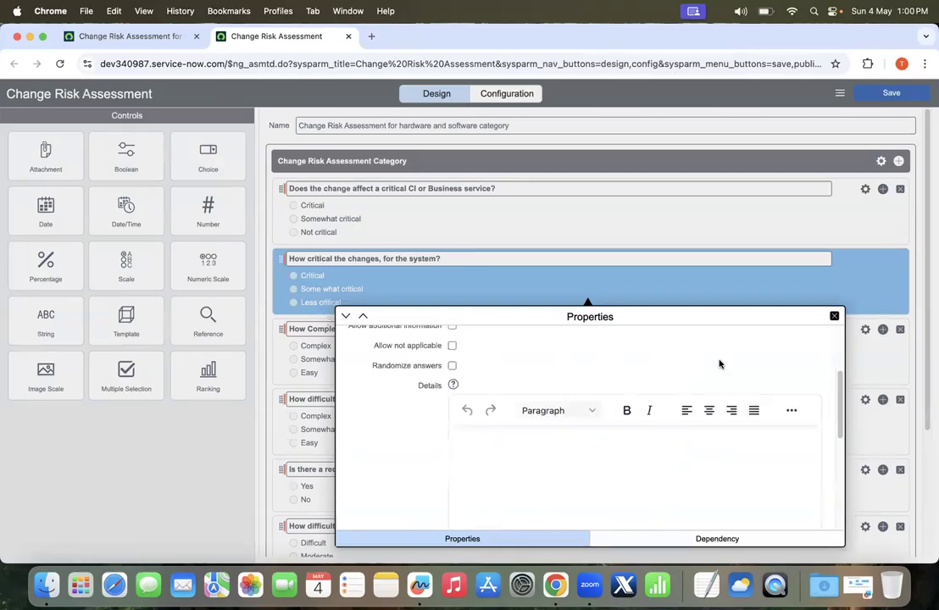
left_click(834, 316)
left_click(840, 93)
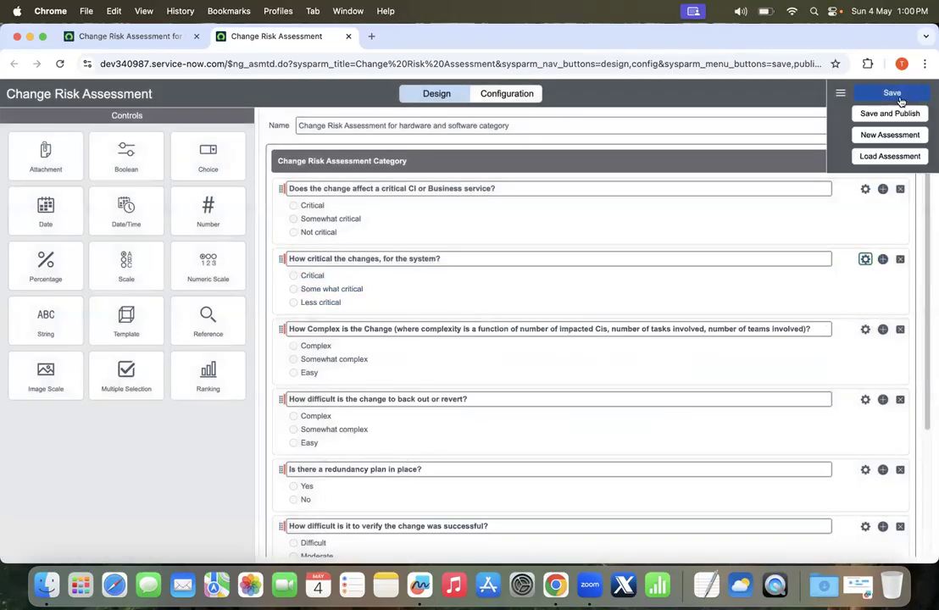
left_click(882, 113)
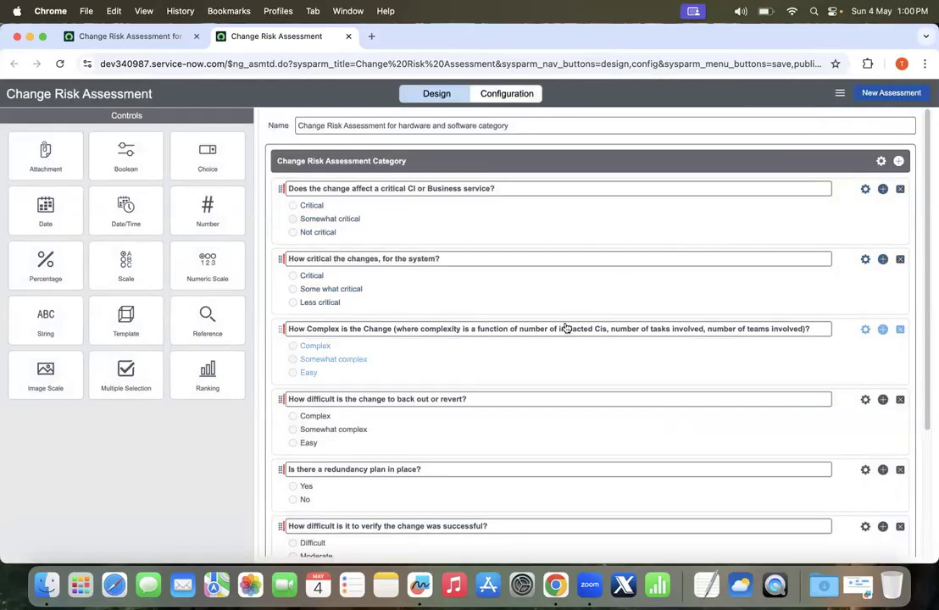
Step: Reload the hardware and software Change Risk Assessment record and check its conditions and assessment categories
left_click(148, 36)
left_click(363, 323)
left_click(56, 66)
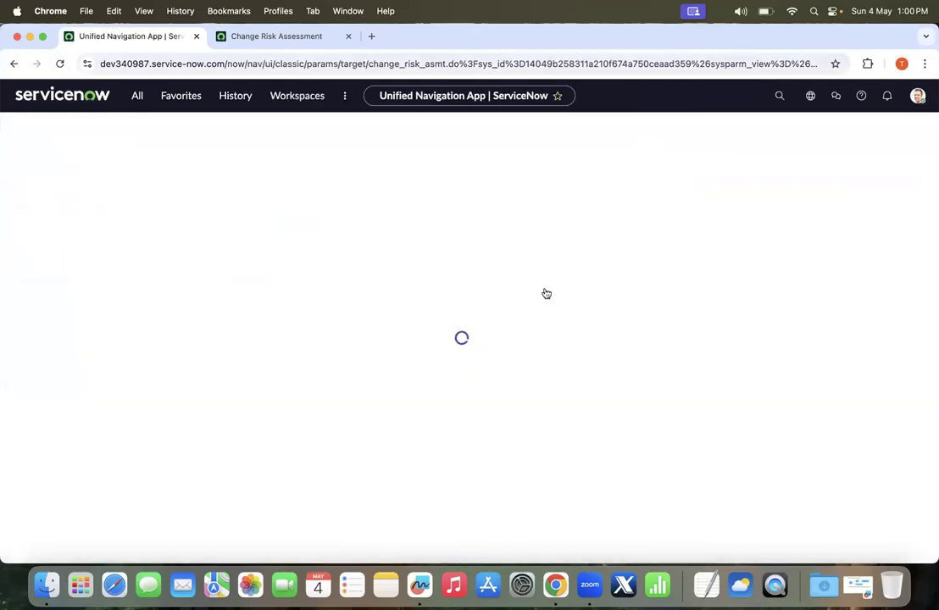
scroll(463, 224, "down", 3)
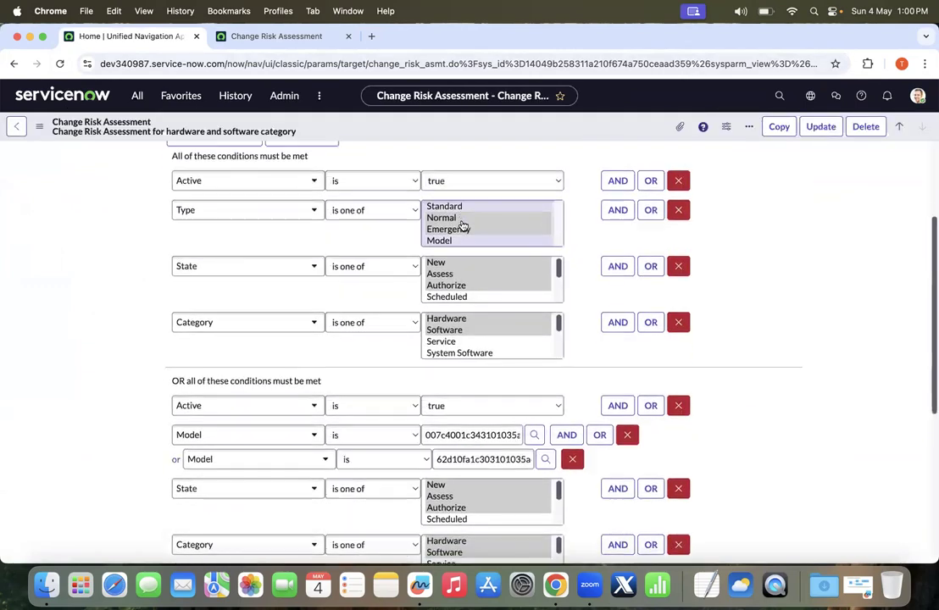
scroll(767, 330, "down", 6)
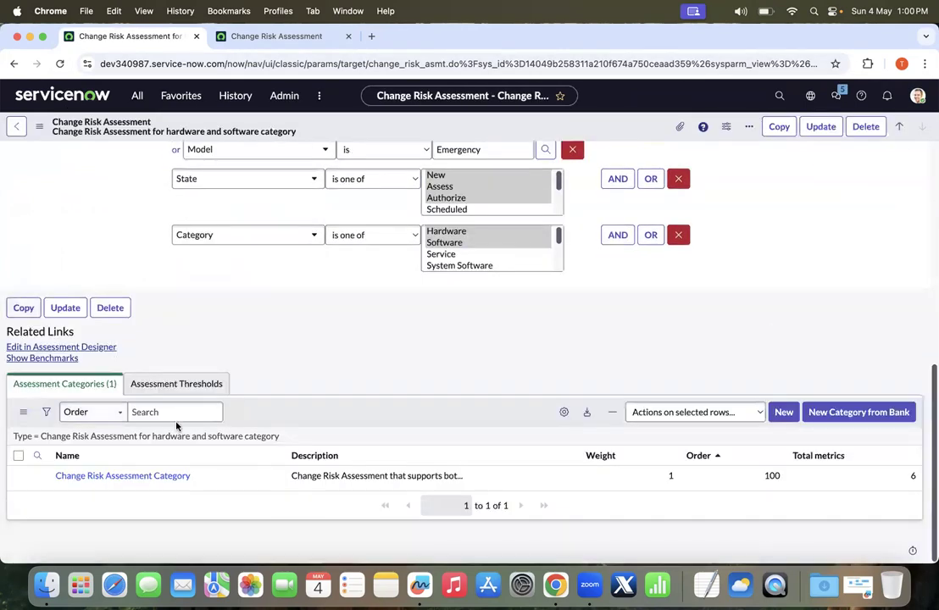
Step: Compare the choice values of the critical CI question and the new criticality question in the Assessment Designer
left_click(289, 38)
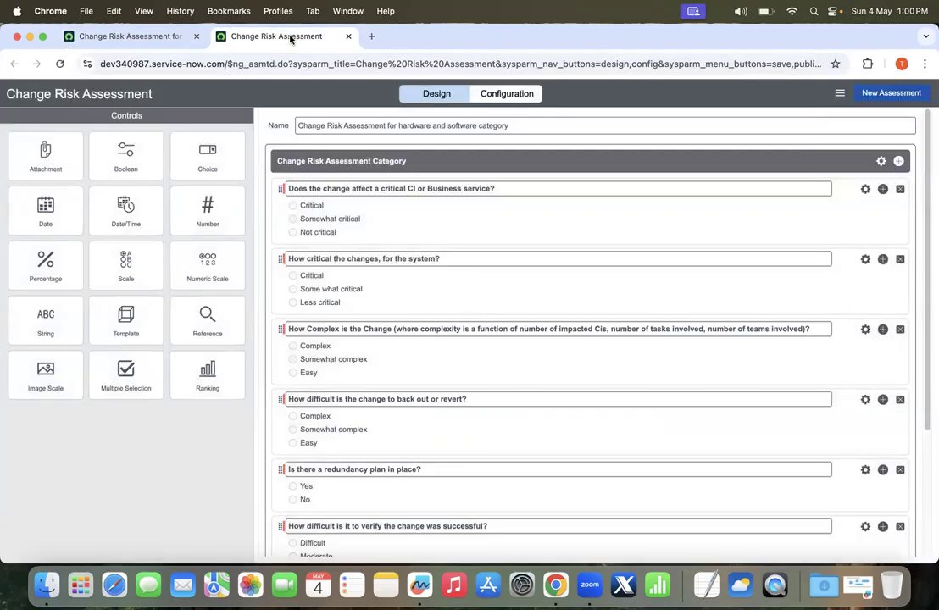
left_click(866, 188)
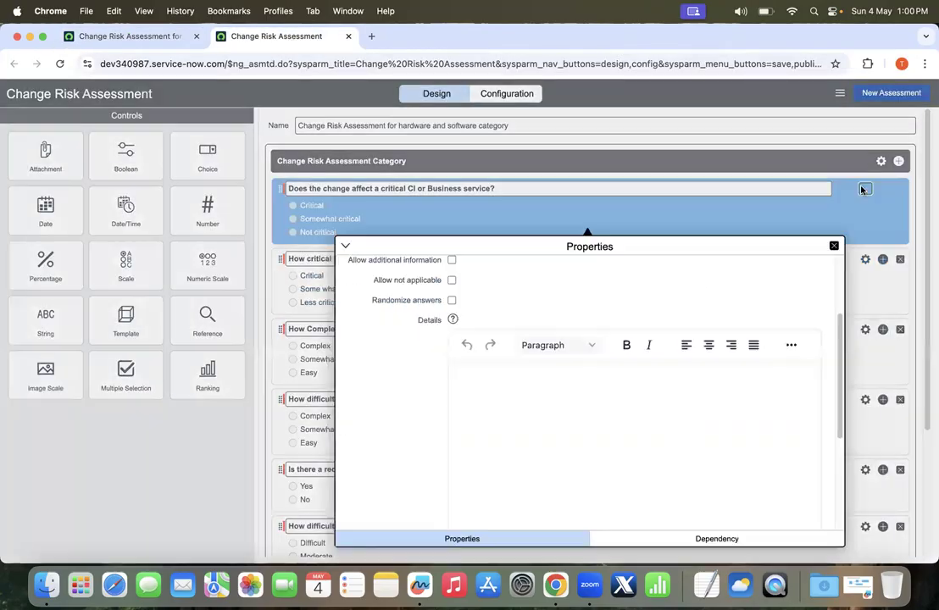
scroll(546, 440, "down", 5)
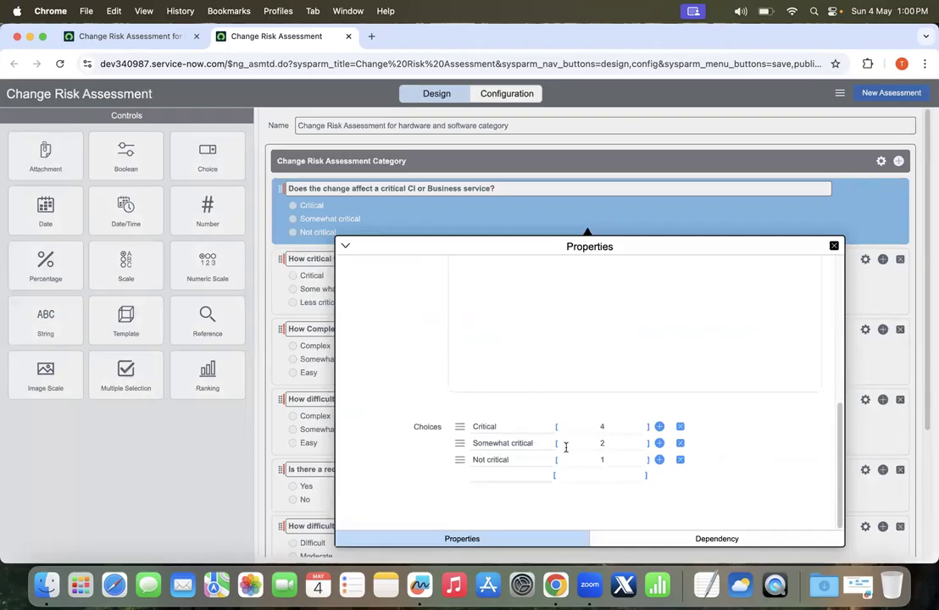
left_click(834, 245)
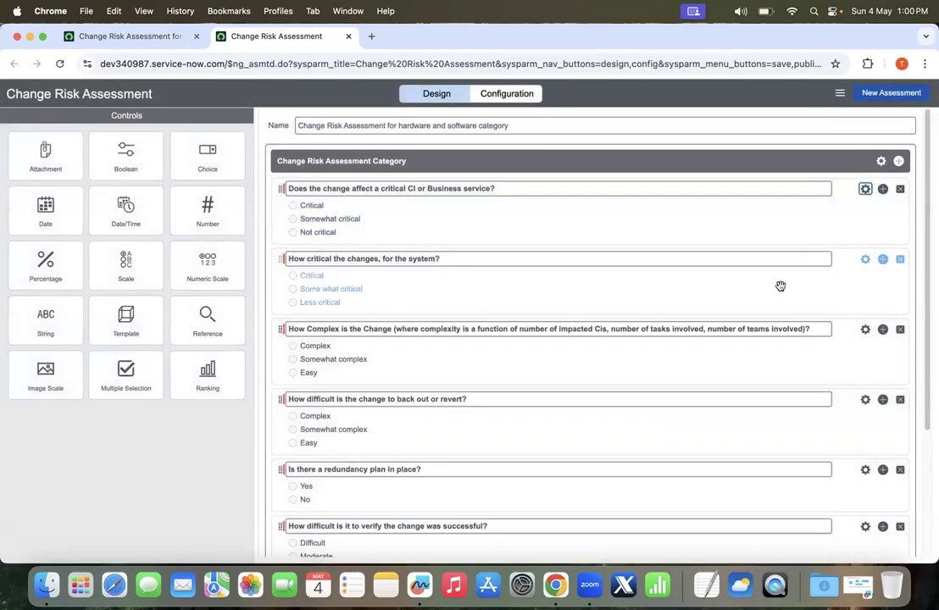
left_click(865, 260)
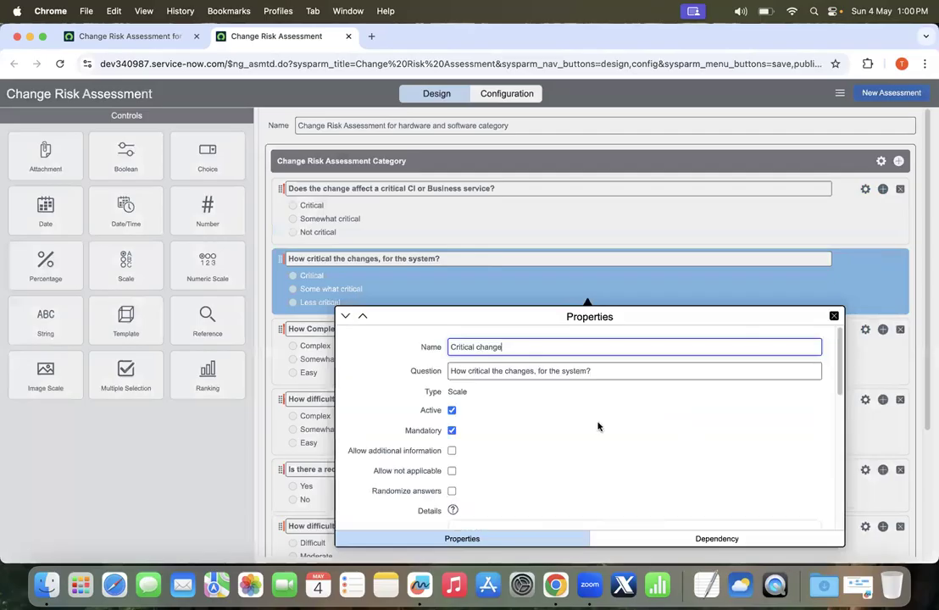
scroll(564, 443, "down", 3)
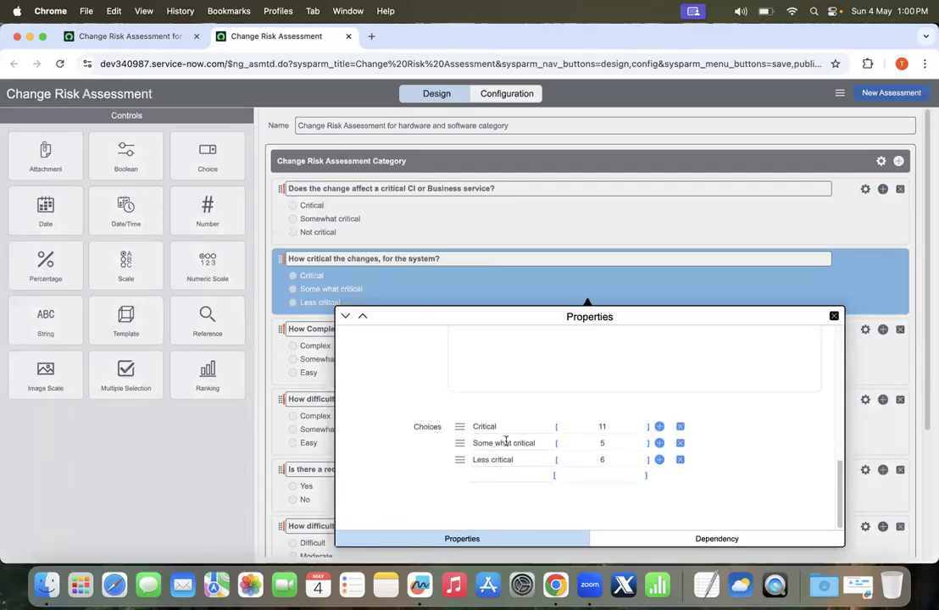
left_click(834, 315)
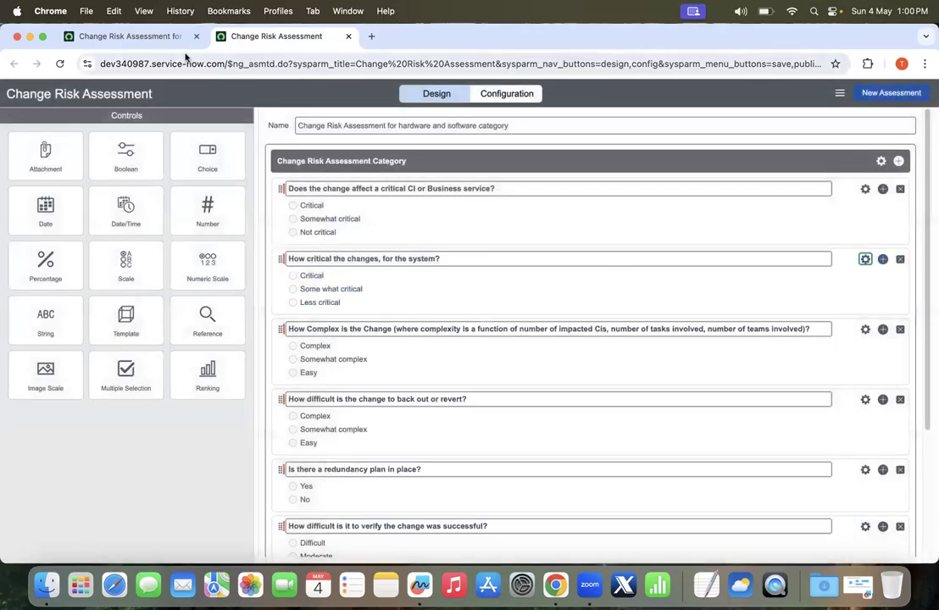
Step: Return to the risk assessment record and review its assessment thresholds, general details and conditions
left_click(161, 38)
left_click(184, 386)
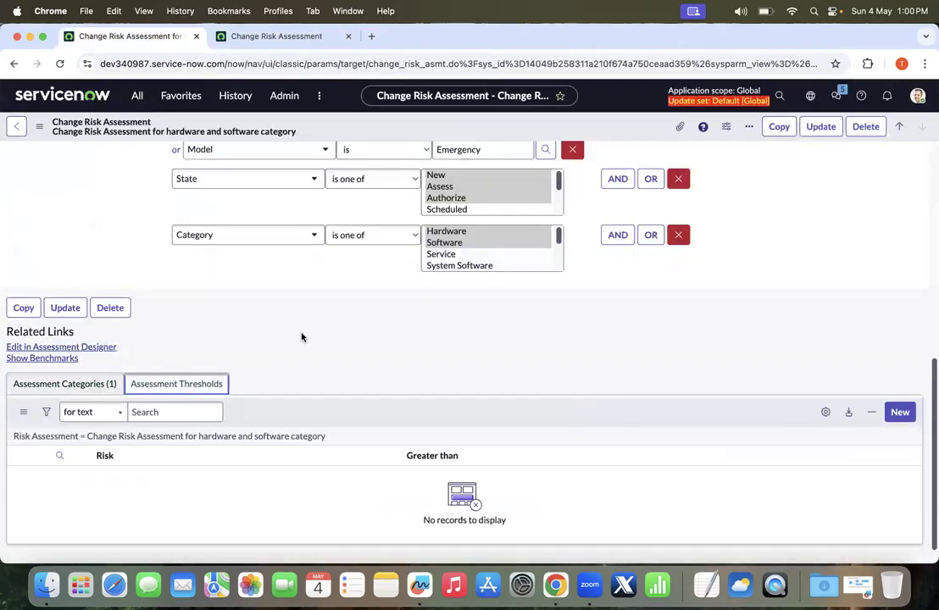
scroll(301, 337, "down", 1)
scroll(221, 255, "up", 5)
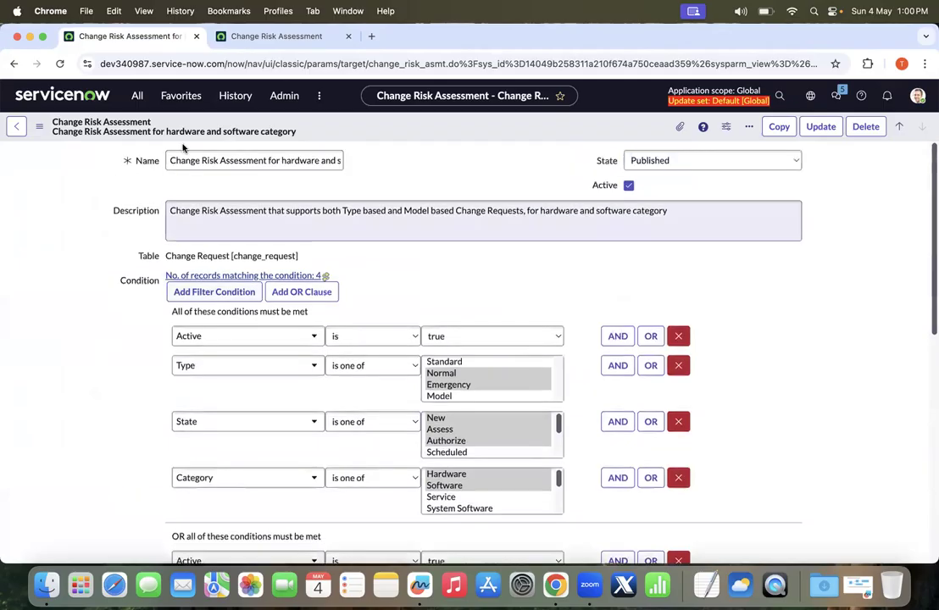
double_click(416, 62)
left_click(451, 177)
scroll(451, 175, "down", 3)
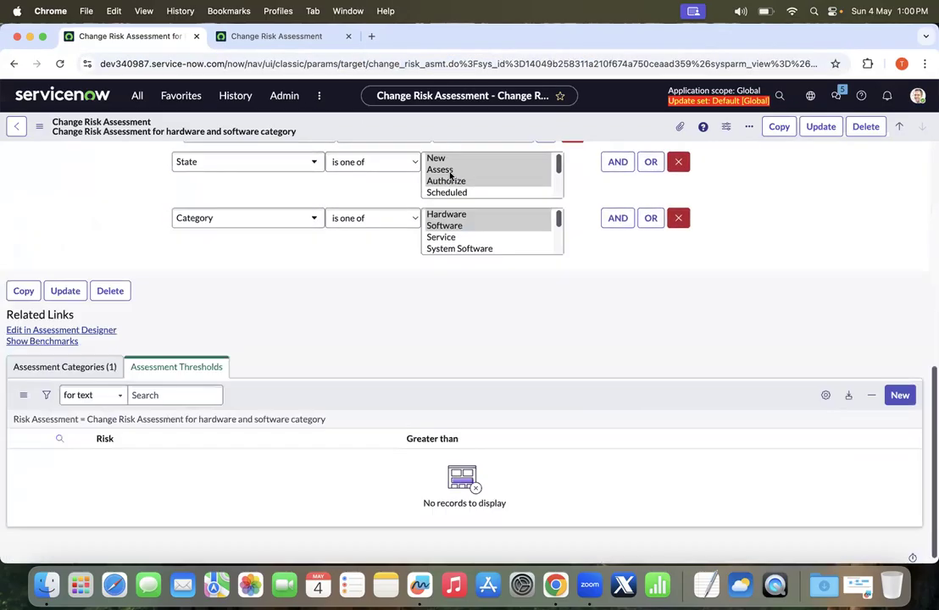
left_click(211, 361)
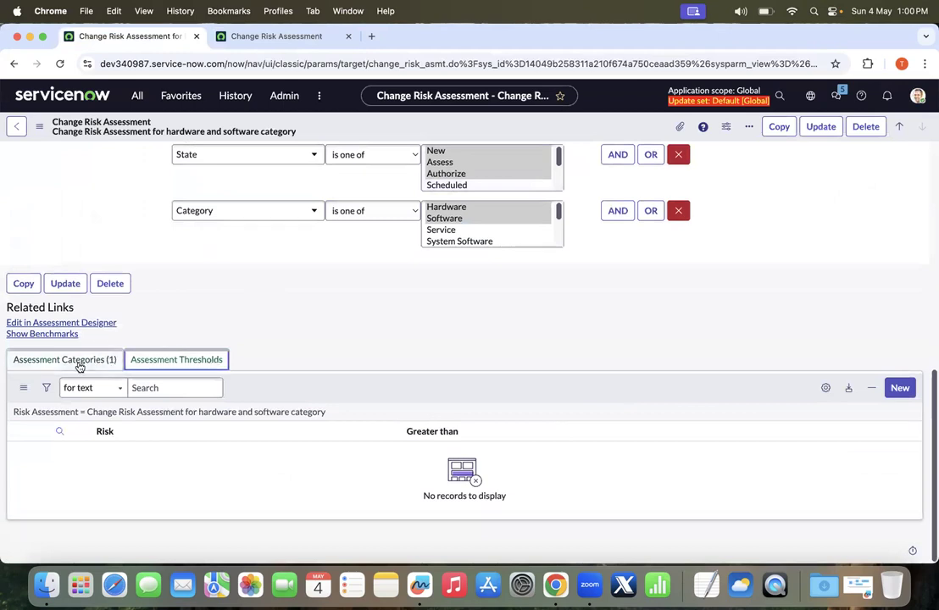
left_click(98, 361)
Step: Create and submit an assessment threshold with Risk High and Greater than 15
left_click(188, 386)
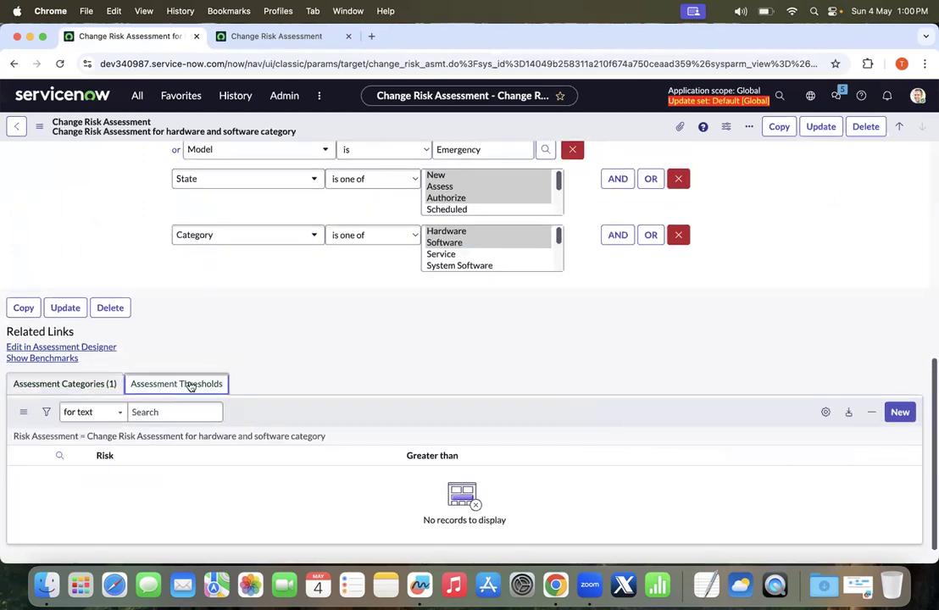
left_click(902, 412)
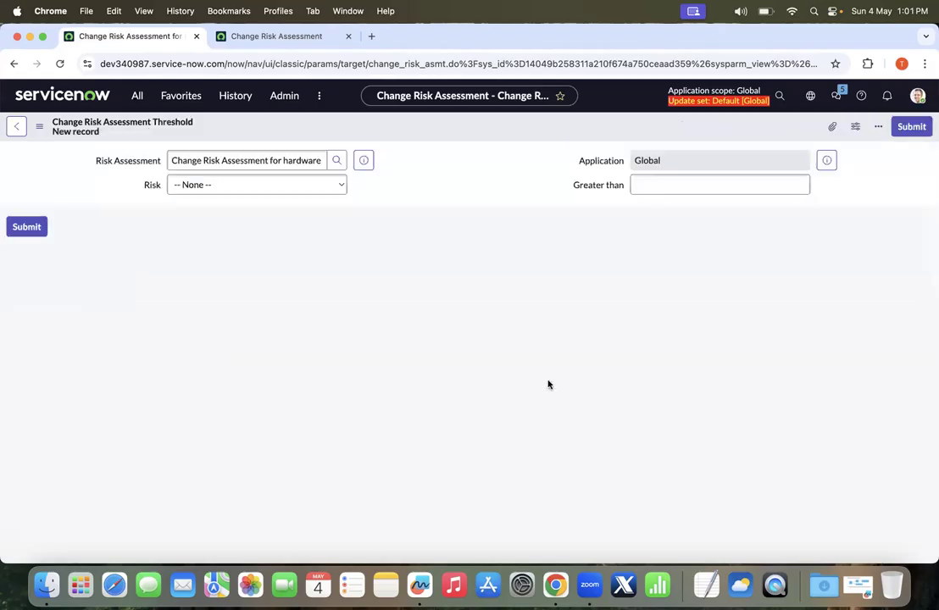
left_click(269, 189)
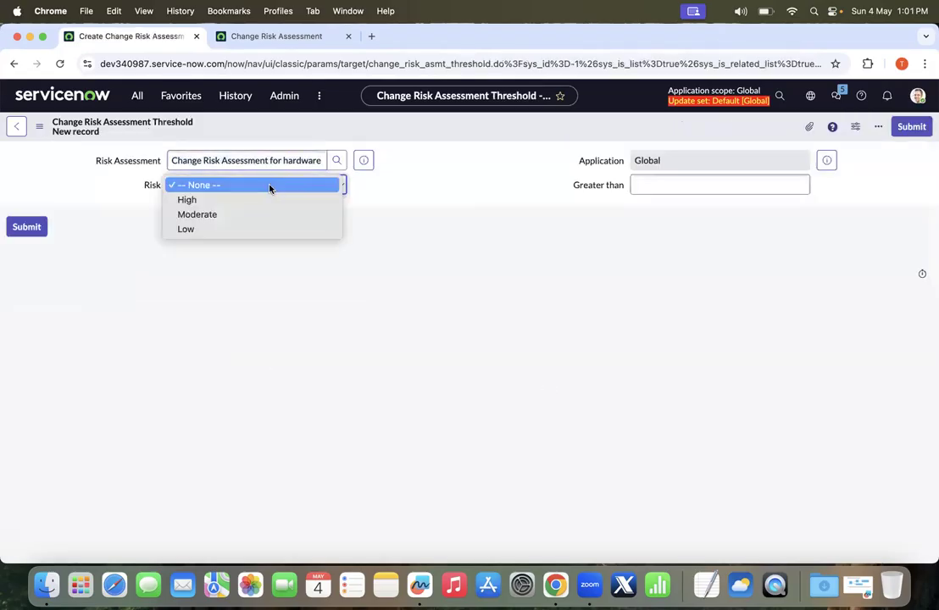
left_click(245, 201)
left_click(781, 185)
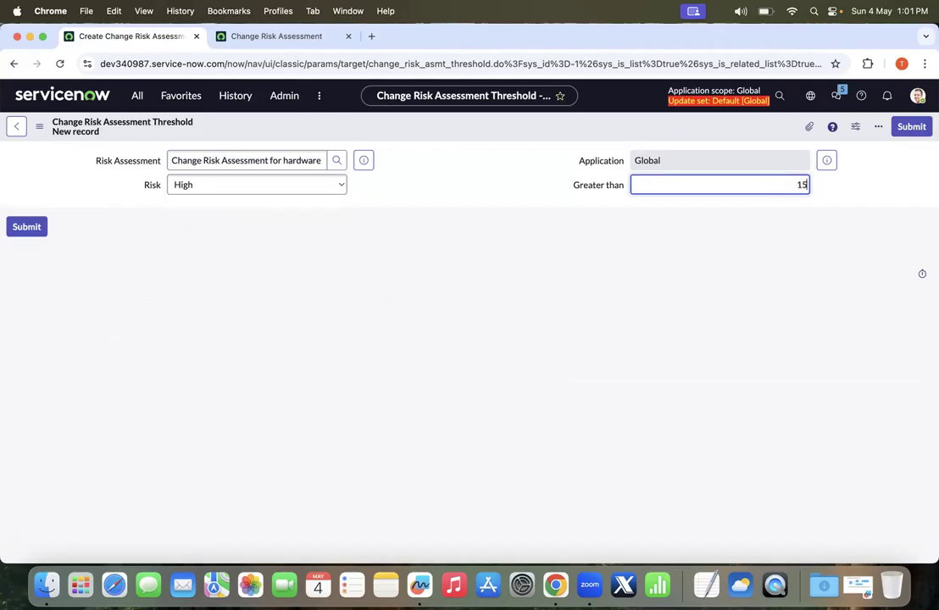
left_click(834, 254)
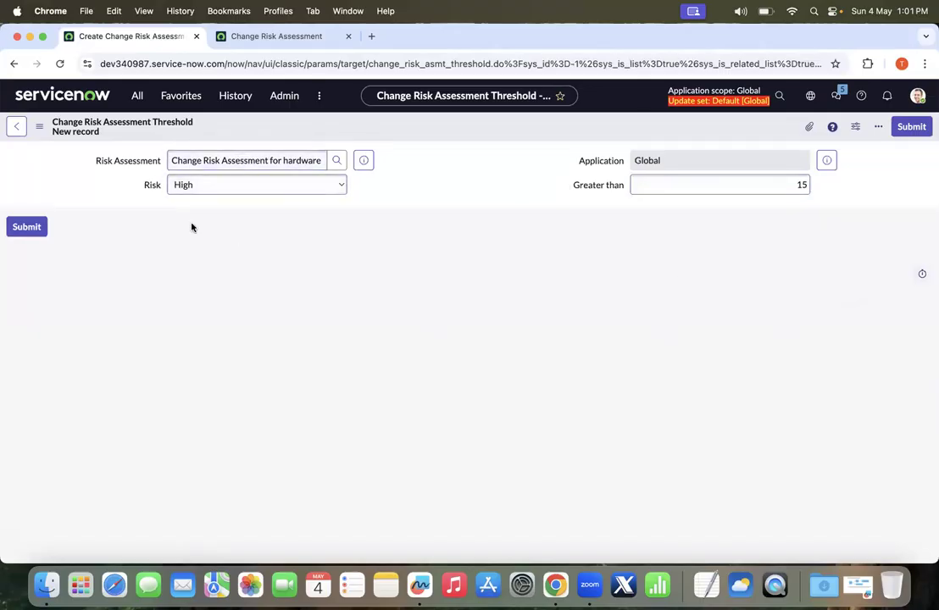
left_click(909, 127)
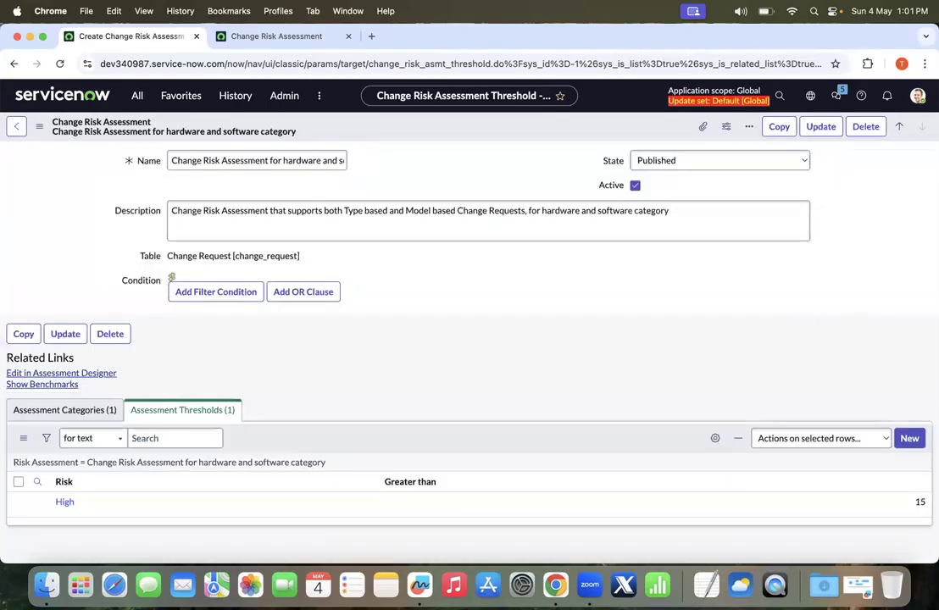
Step: Create and submit an assessment threshold with Risk Moderate and Greater than 7
scroll(780, 381, "down", 10)
left_click(900, 413)
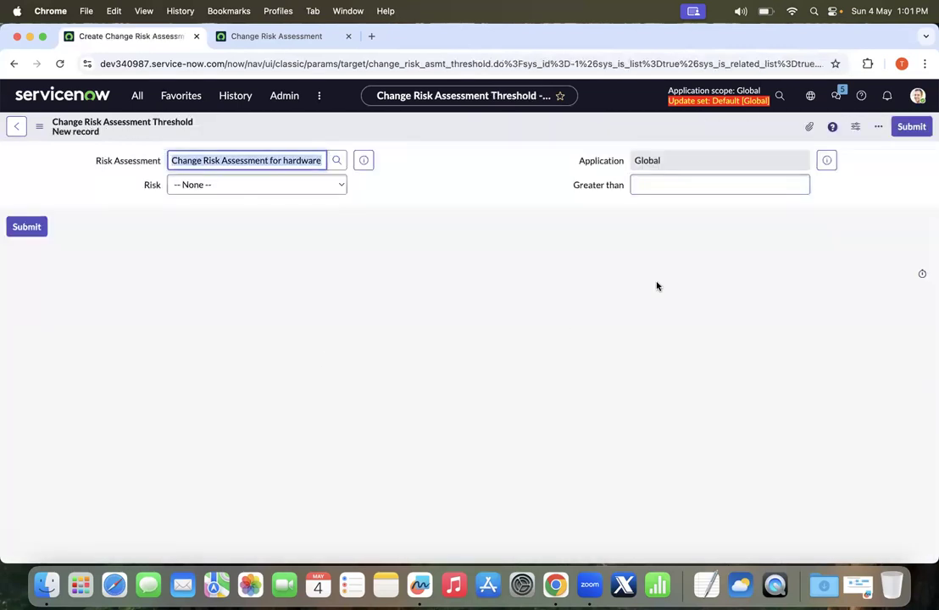
left_click(212, 185)
left_click(207, 214)
left_click(739, 184)
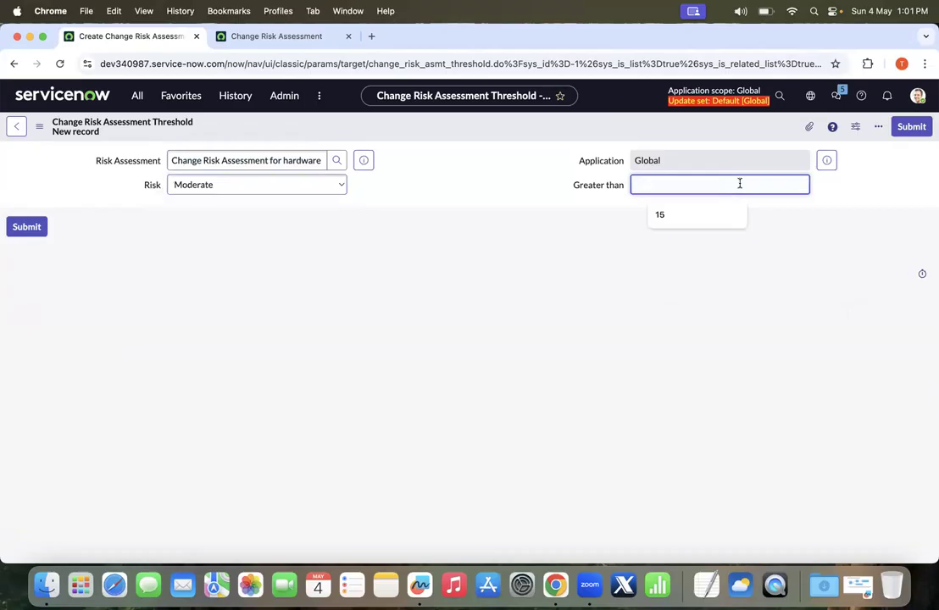
type("7")
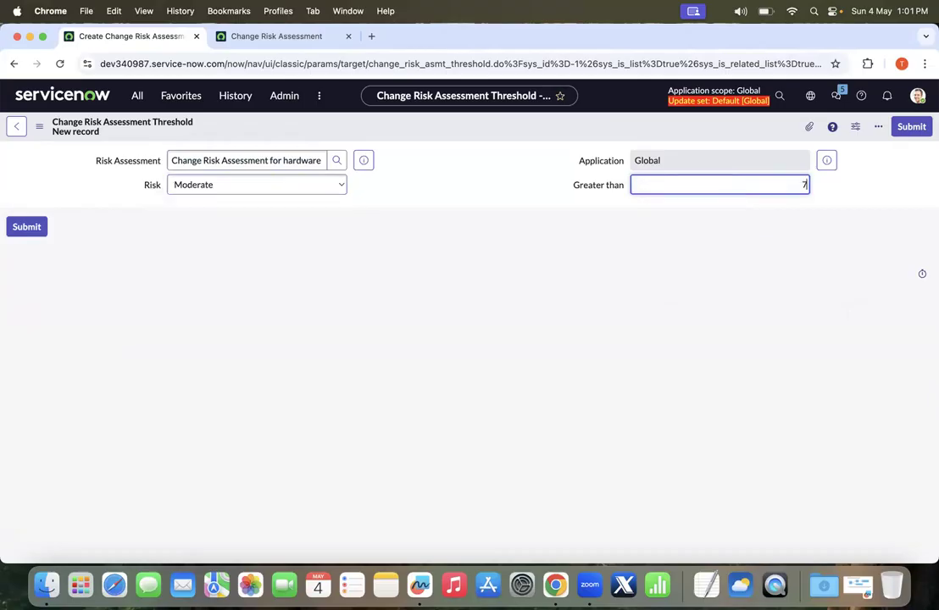
key("Return")
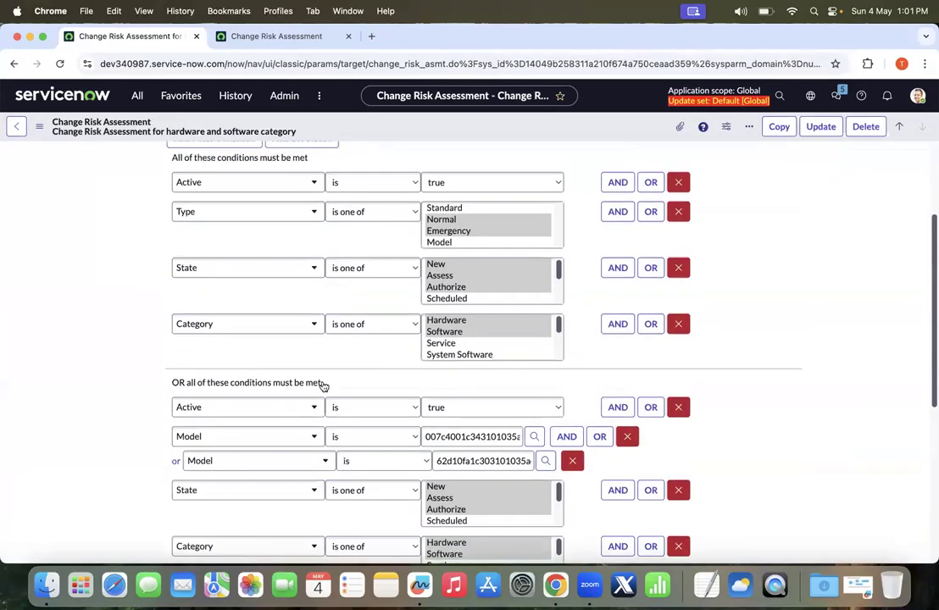
Step: Add and submit an assessment threshold with Risk Low and Greater than 1
left_click(901, 393)
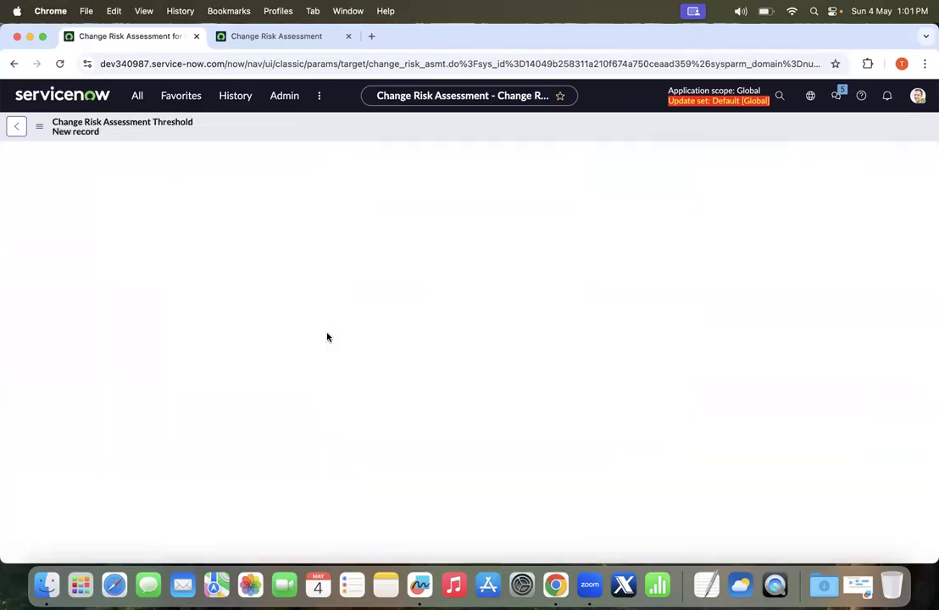
left_click(711, 187)
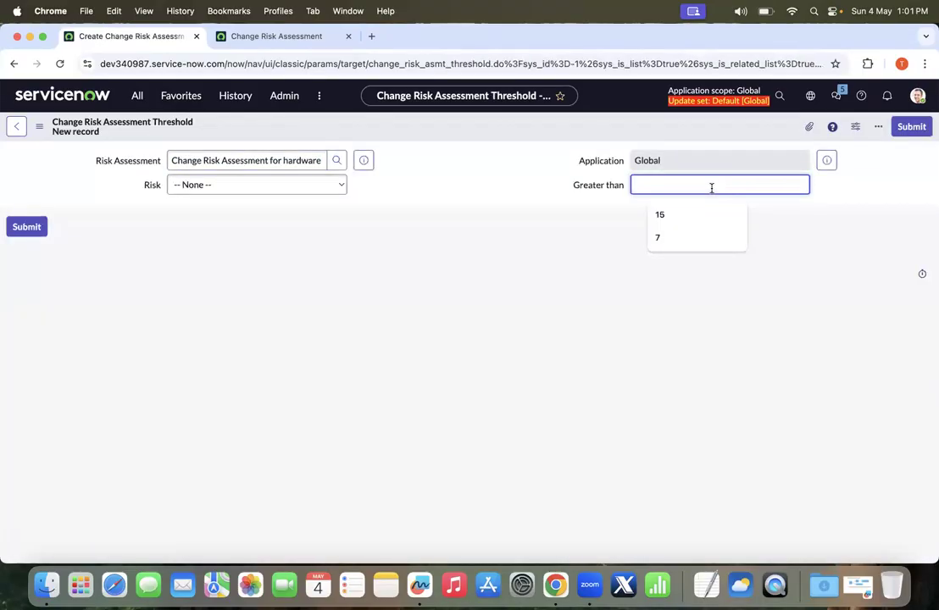
left_click(279, 185)
left_click(217, 231)
left_click(746, 184)
type("1")
left_click(714, 391)
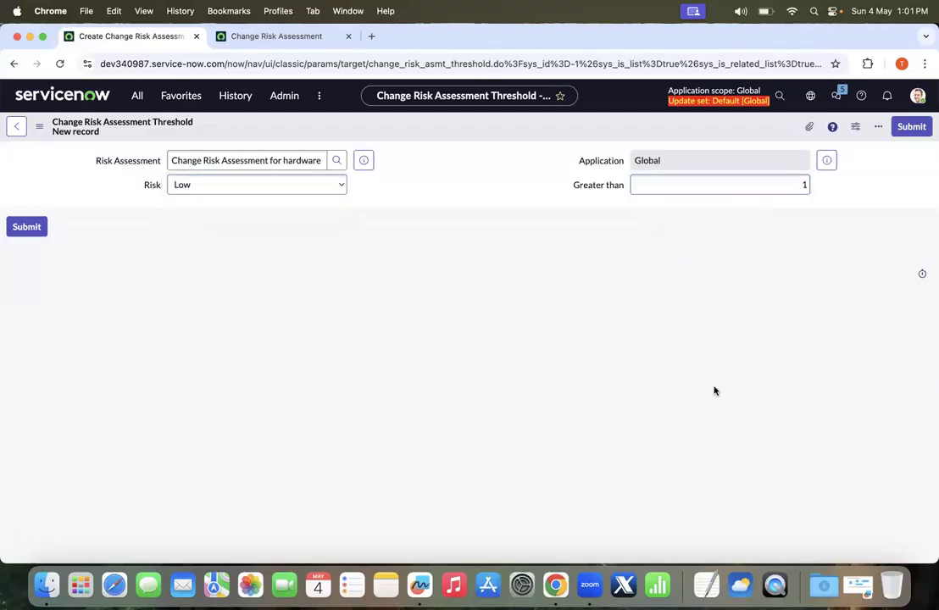
left_click(912, 128)
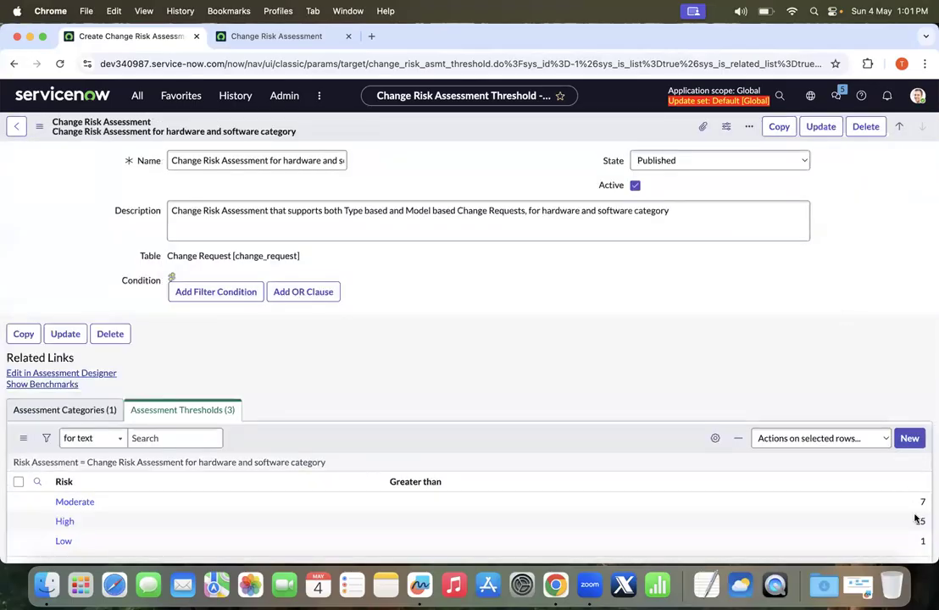
Step: Find Create New under Change in the application navigator and open it in a separate browser tab
scroll(799, 283, "down", 10)
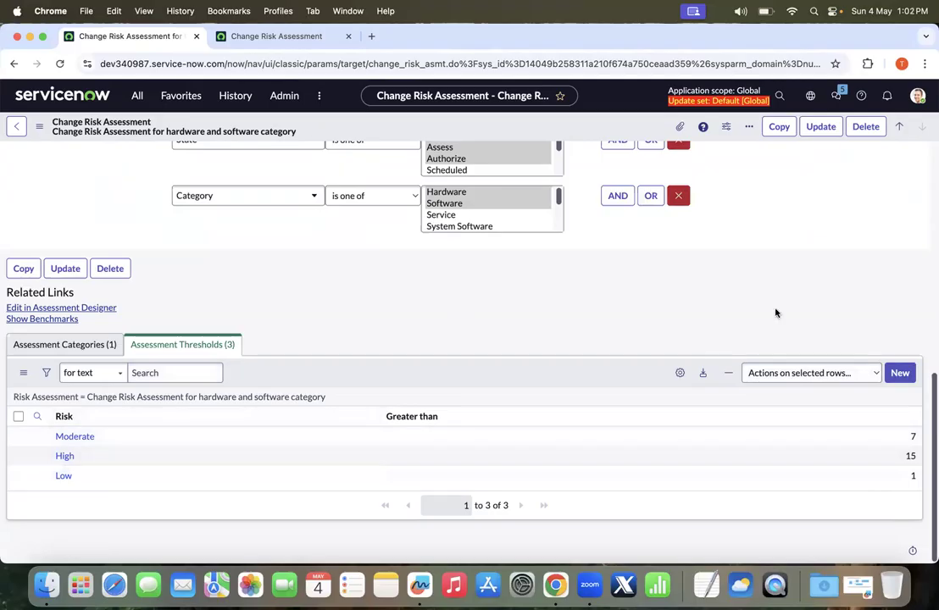
scroll(776, 313, "up", 10)
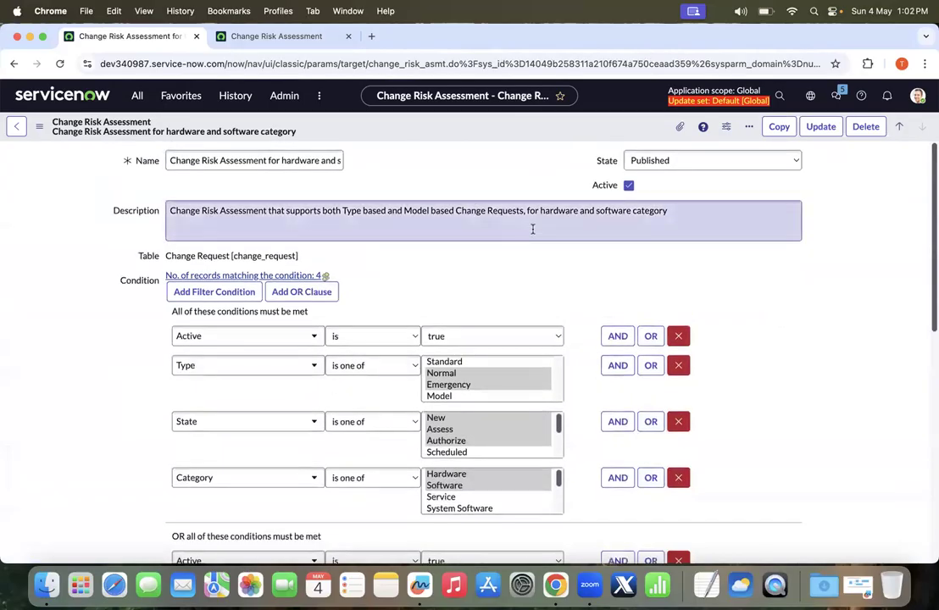
scroll(531, 227, "down", 5)
scroll(527, 239, "down", 2)
scroll(45, 225, "up", 5)
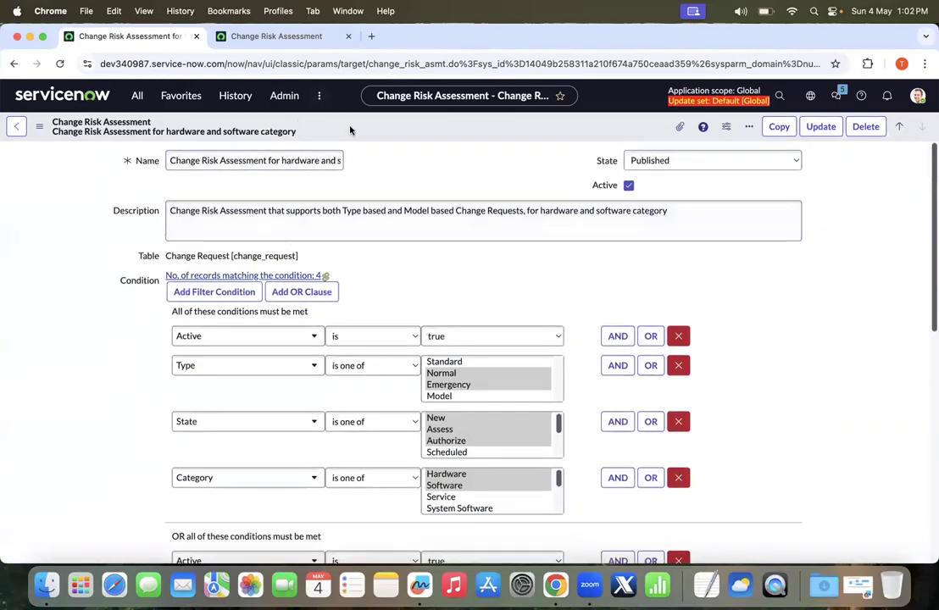
left_click(135, 95)
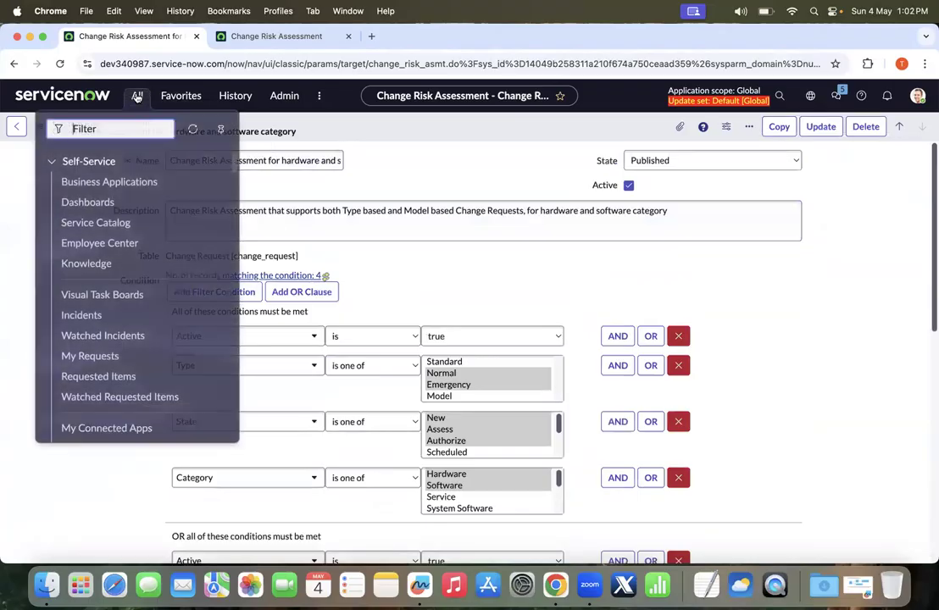
type("change")
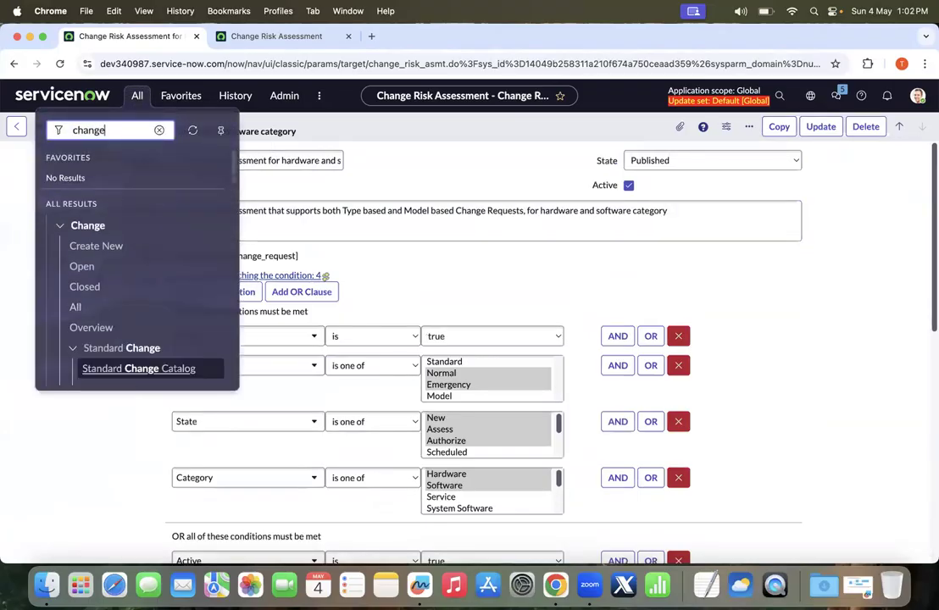
left_click(77, 250, "super")
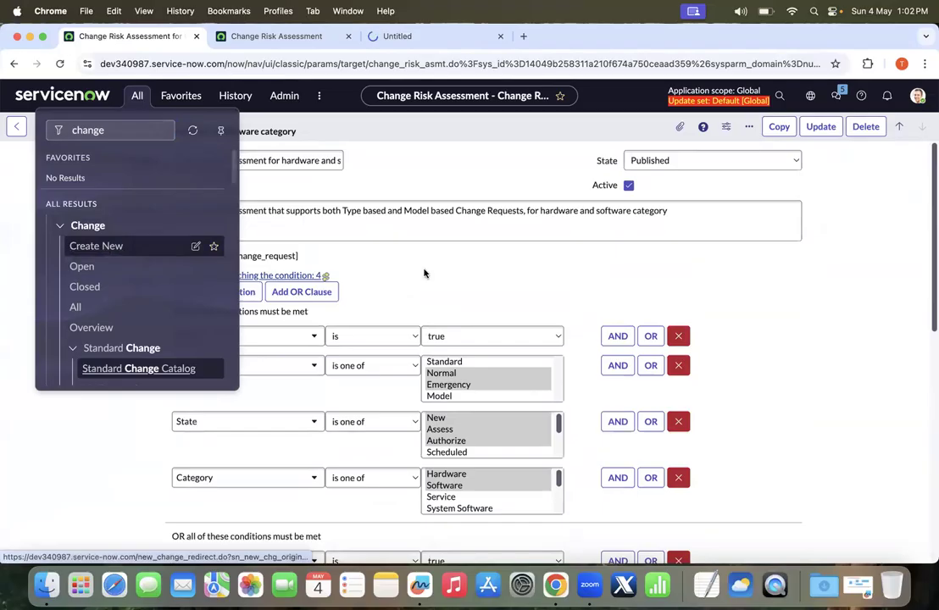
Step: Start a change request from the Normal model and place its browser tab beside the risk assessment record's tab
scroll(486, 268, "down", 3)
scroll(474, 239, "up", 2)
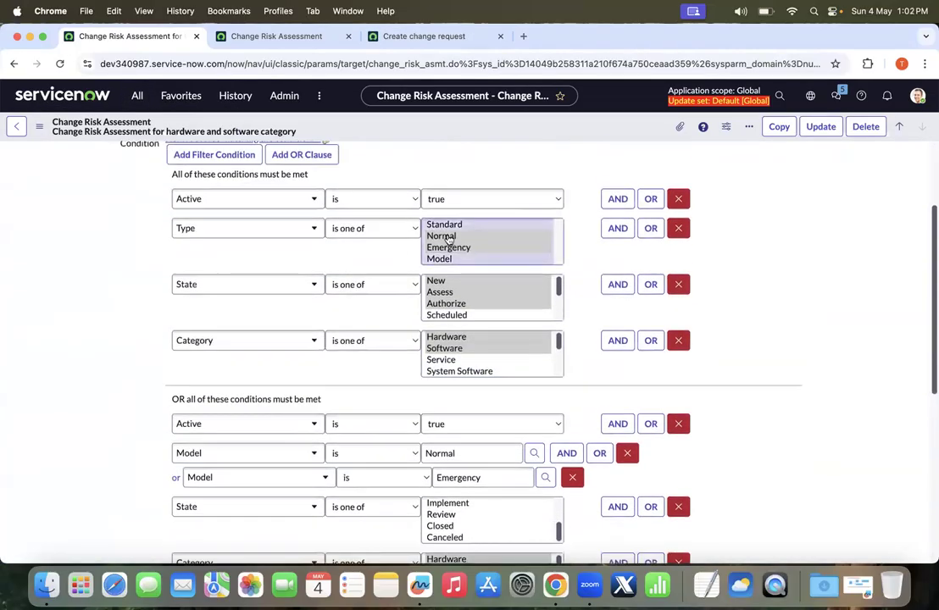
scroll(52, 293, "down", 1)
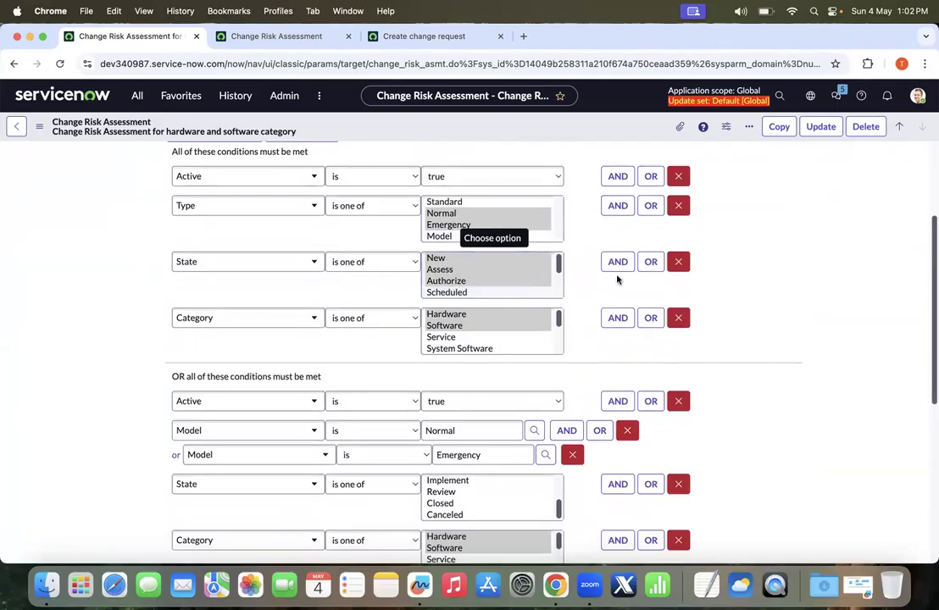
scroll(646, 283, "down", 3)
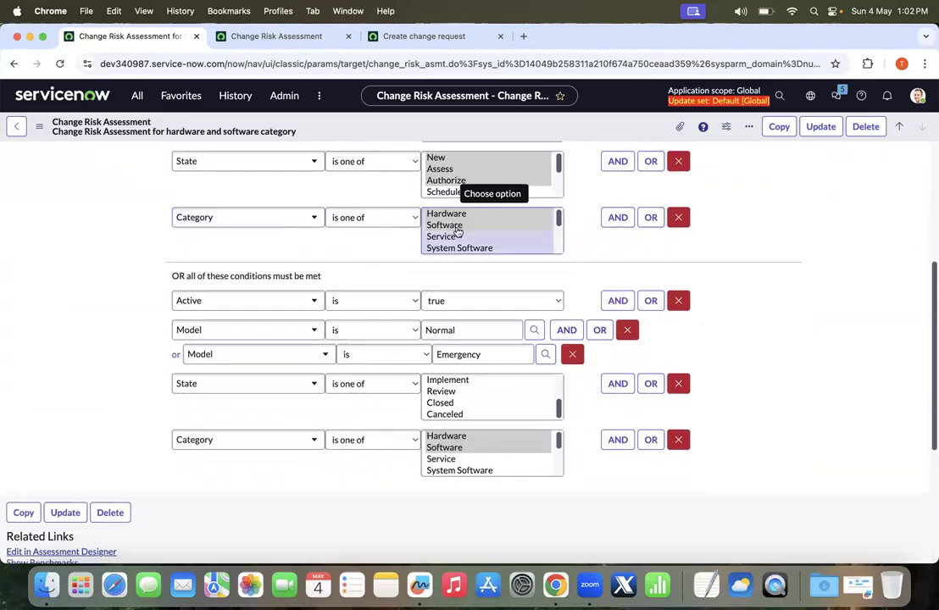
left_click(276, 36)
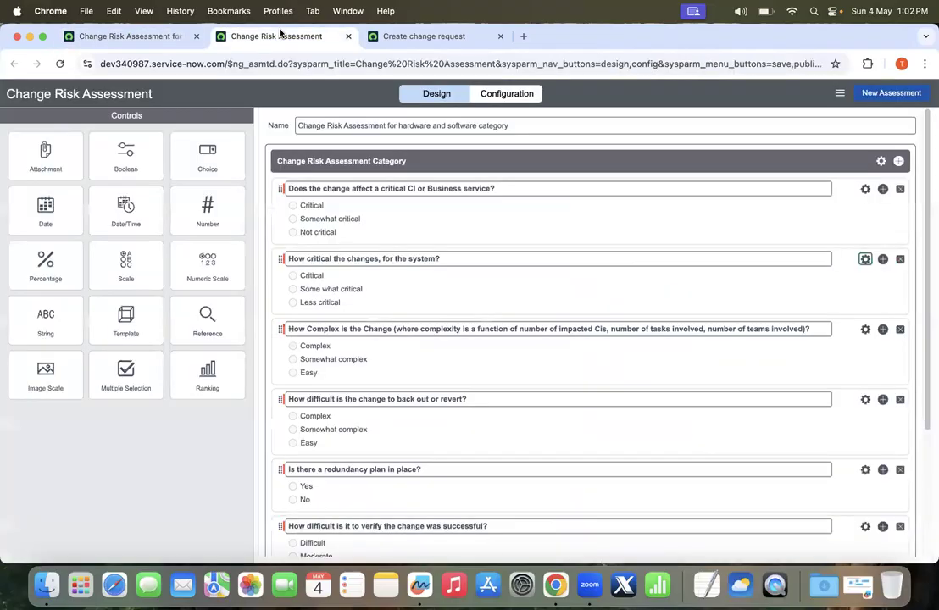
left_click(416, 36)
left_click(333, 186)
left_click_drag(416, 42, 262, 37)
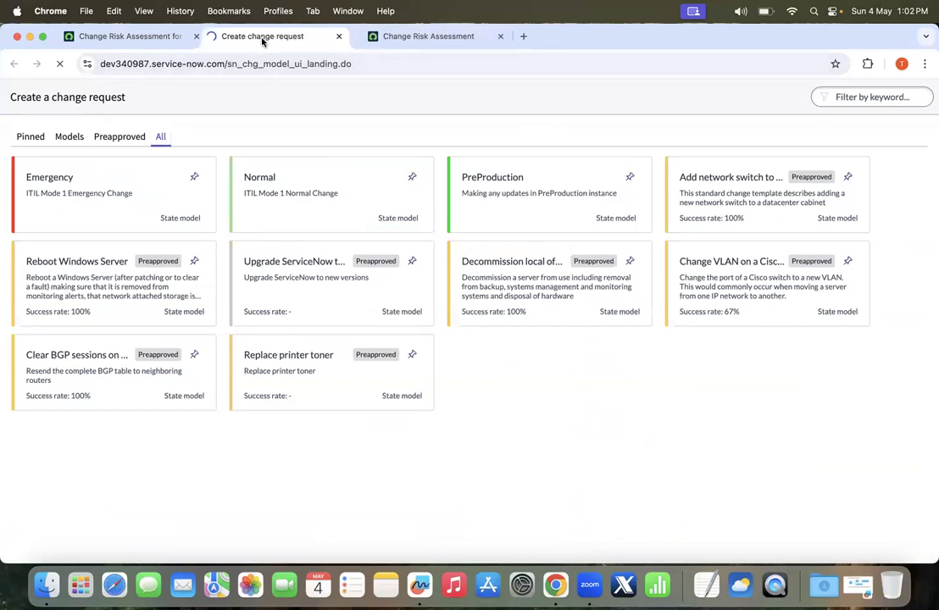
Step: Review the questions in the Assessment Designer and the fields of the new change request form
left_click(419, 36)
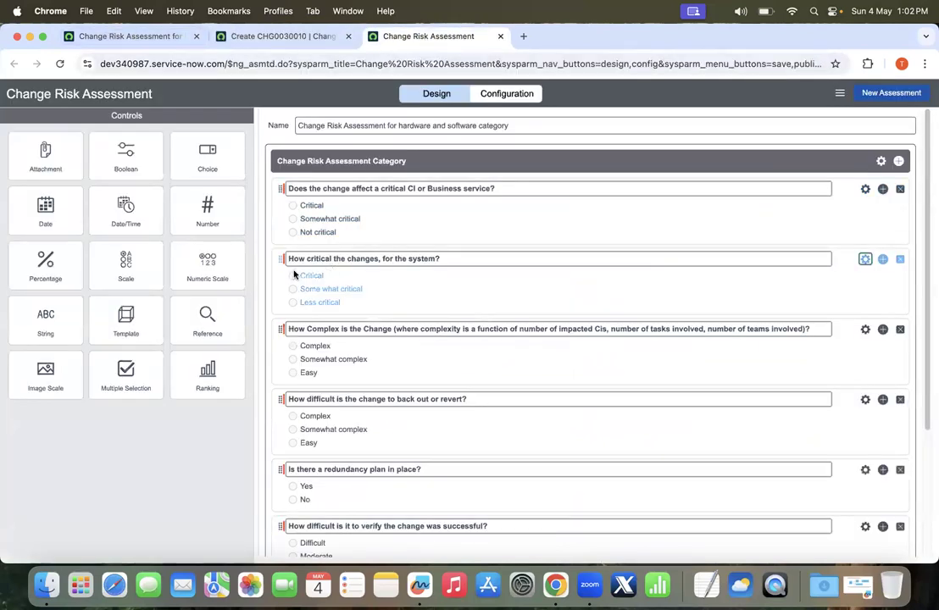
left_click(280, 39)
left_click(428, 35)
scroll(418, 265, "down", 3)
scroll(418, 266, "up", 3)
left_click(285, 38)
left_click(415, 187)
scroll(416, 189, "down", 5)
scroll(415, 191, "up", 5)
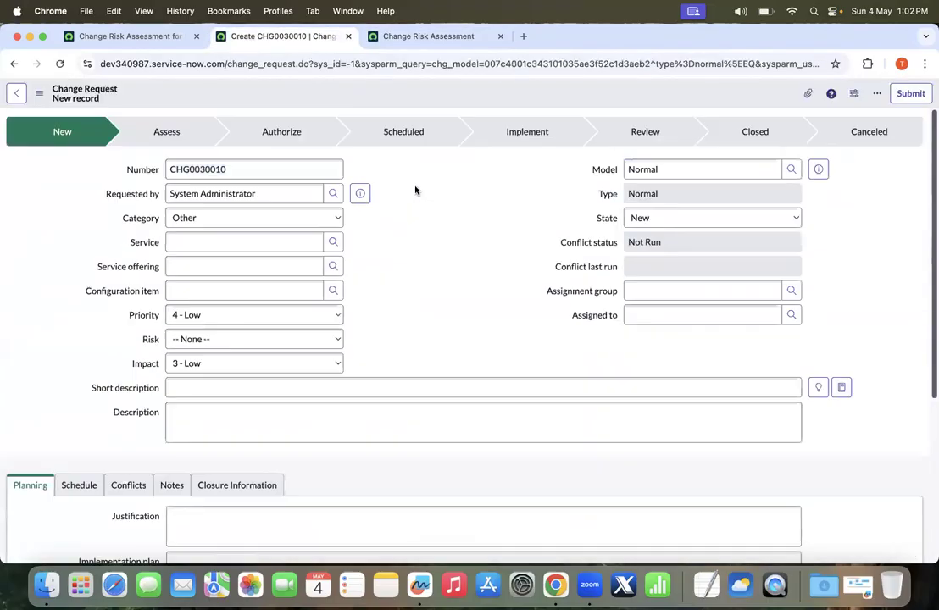
Step: Set the new change request's category to Hardware and save the record without leaving the form
left_click(204, 219)
left_click(197, 102)
right_click(433, 91)
left_click(458, 98)
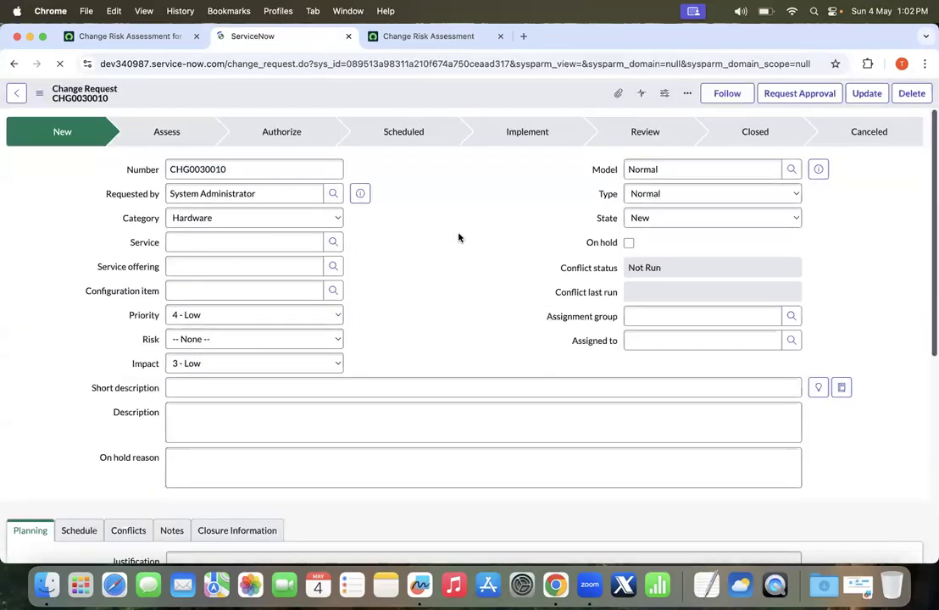
Step: Check the saved change request's form, then refresh the matching-record count of the risk assessment's condition
scroll(458, 237, "down", 3)
scroll(459, 238, "down", 5)
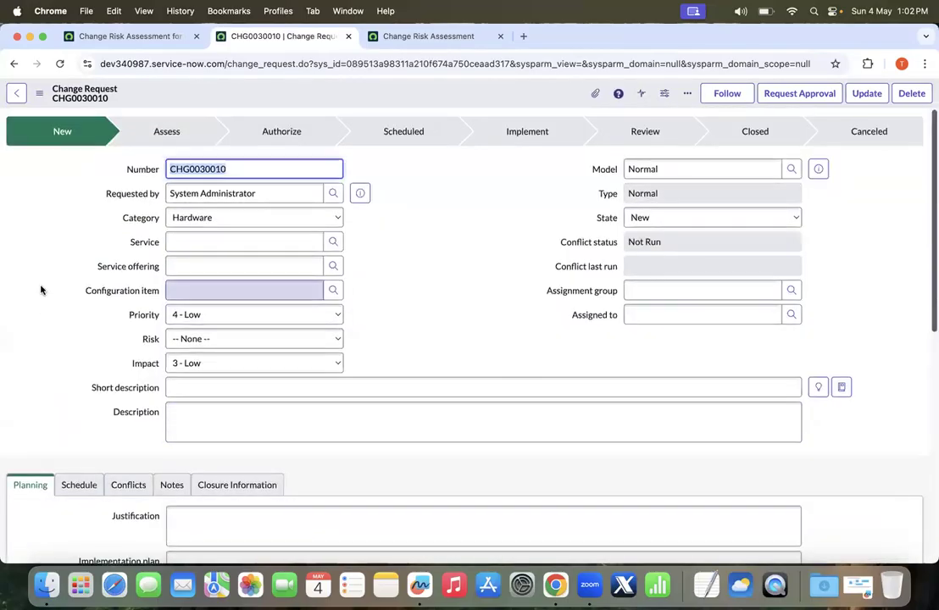
scroll(42, 280, "down", 10)
left_click(121, 37)
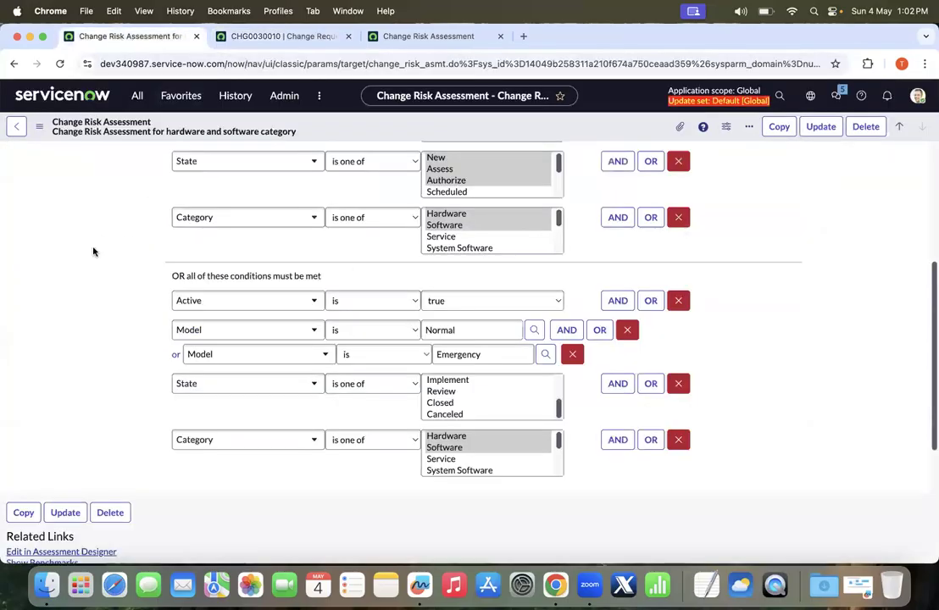
scroll(94, 251, "up", 5)
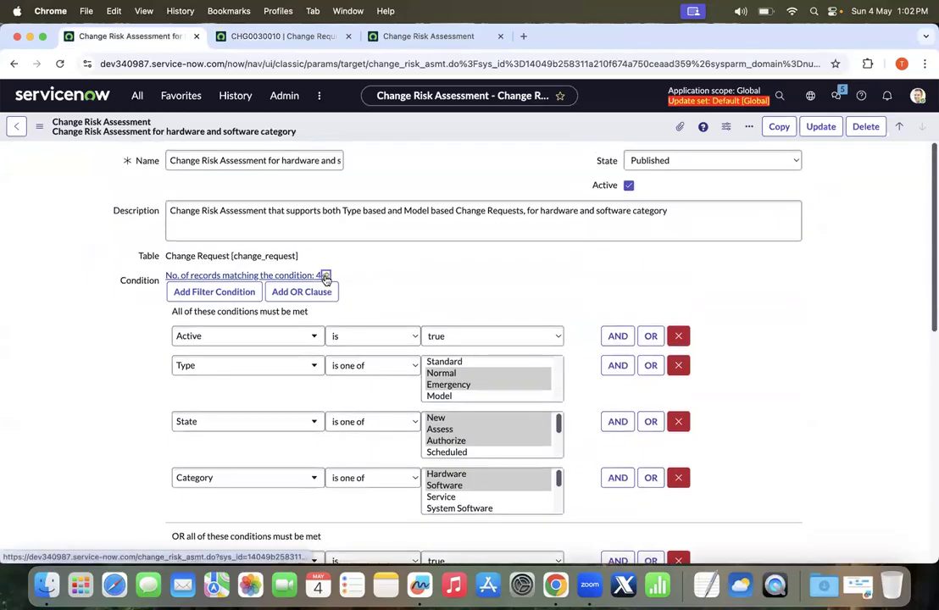
left_click(324, 276)
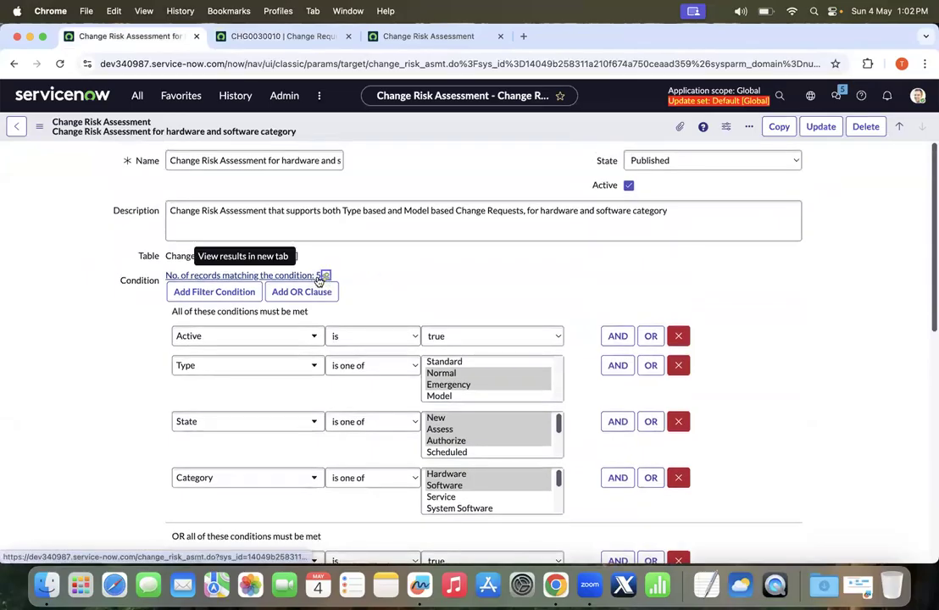
Step: Return to the hardware change request, check its type and model, and open its Risk Assessment questionnaire
left_click(265, 37)
scroll(85, 288, "up", 10)
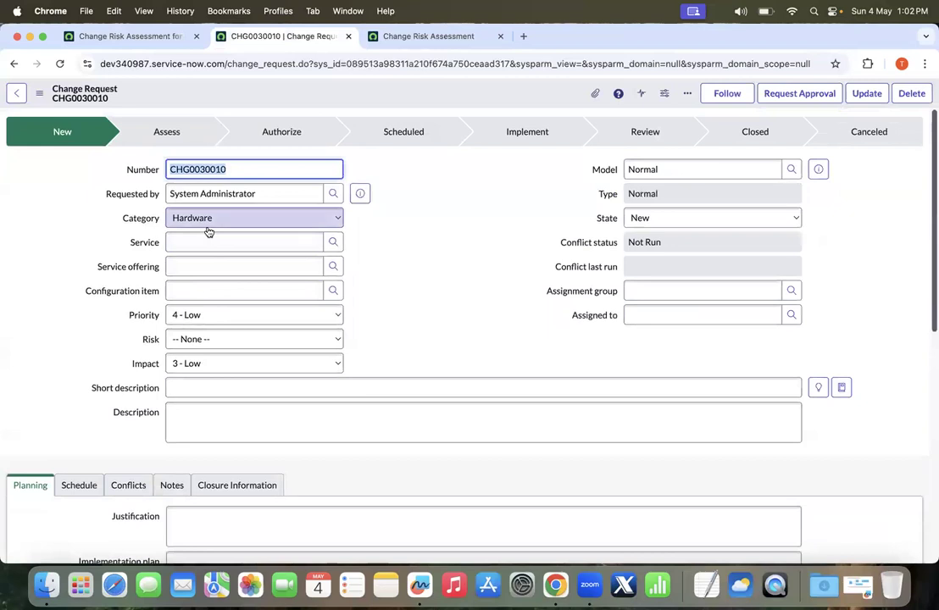
left_click(639, 197)
left_click(644, 166)
scroll(453, 216, "down", 10)
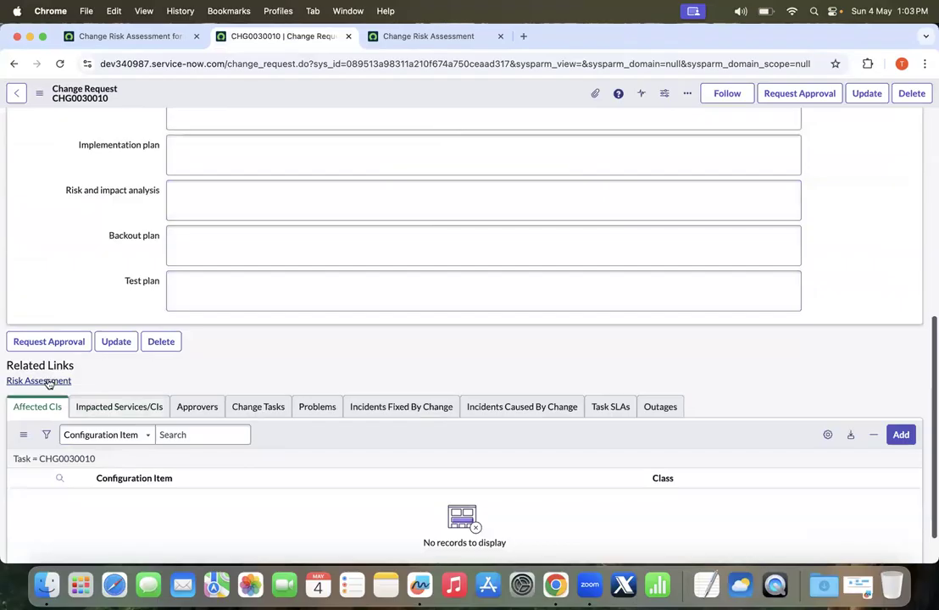
scroll(115, 331, "up", 4)
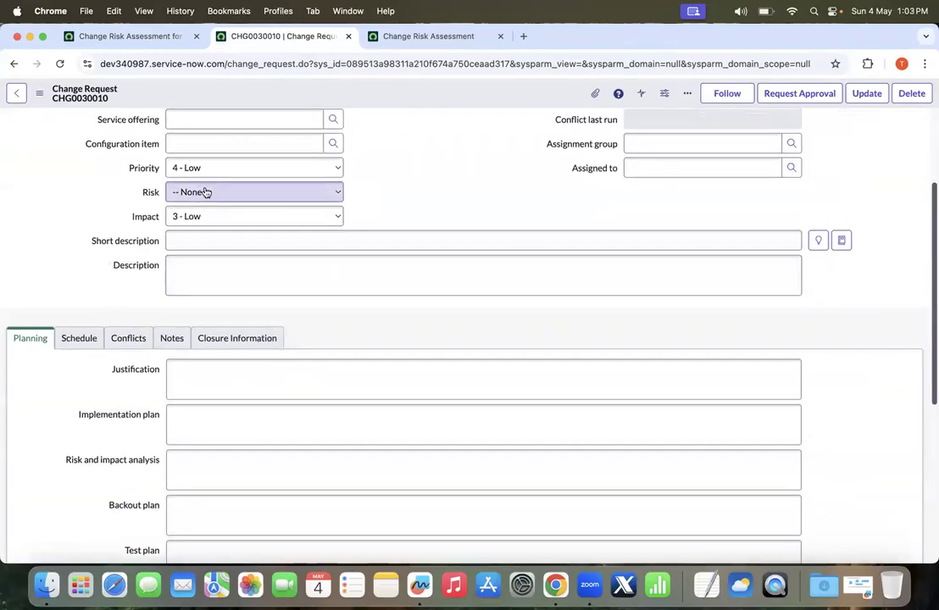
scroll(69, 247, "down", 4)
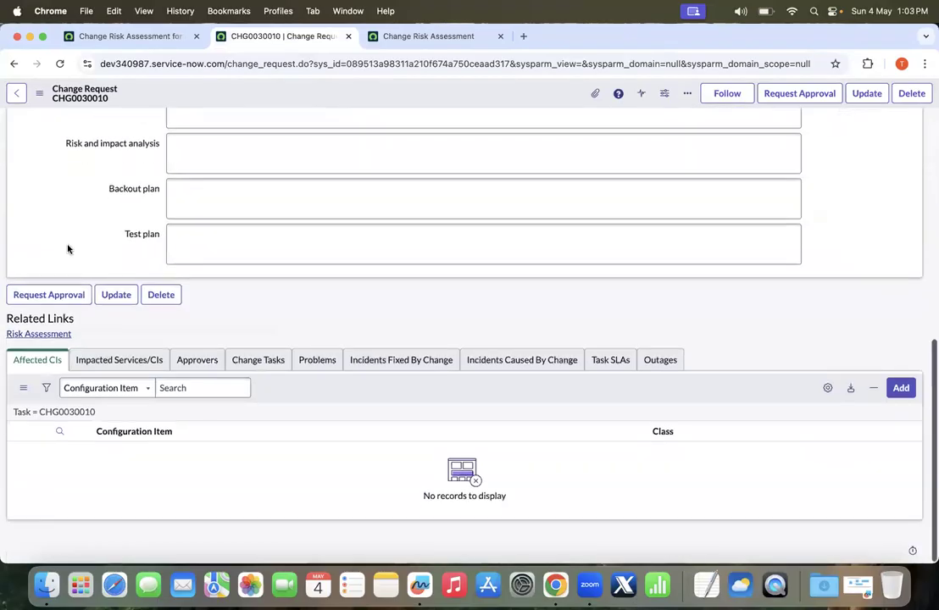
left_click(47, 334)
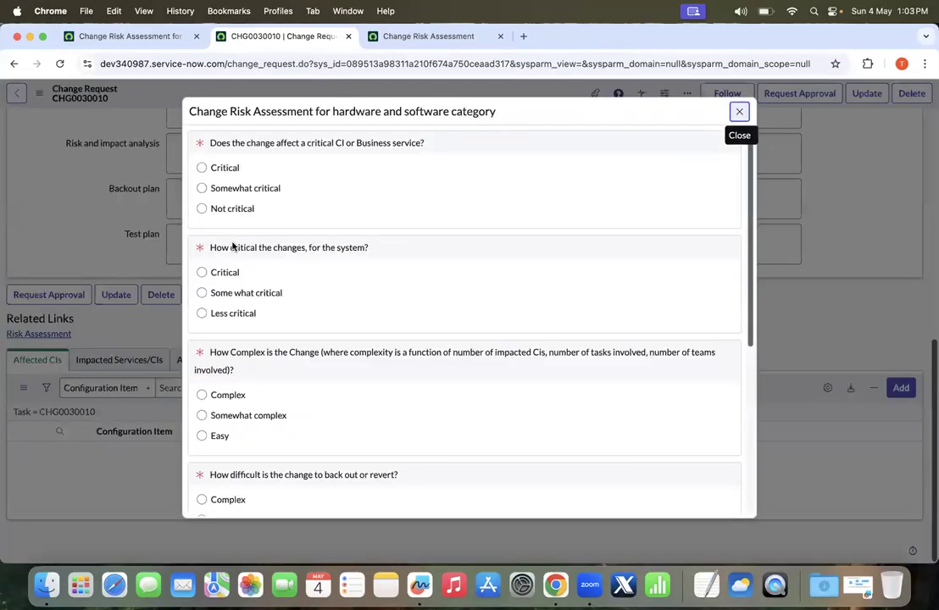
Step: Answer the first three risk questions of the change request with Critical, Some what critical and Complex
left_click(415, 36)
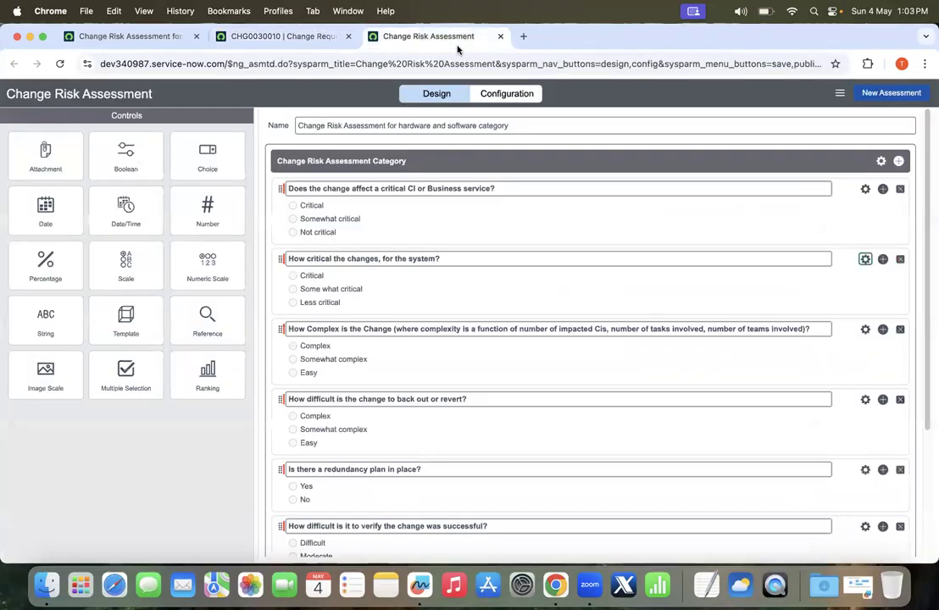
left_click(279, 36)
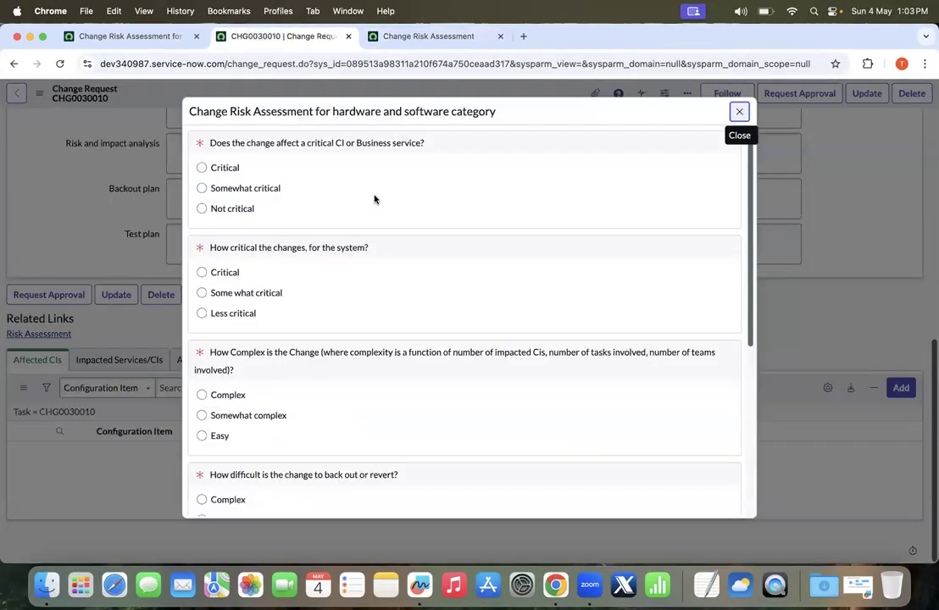
left_click(202, 168)
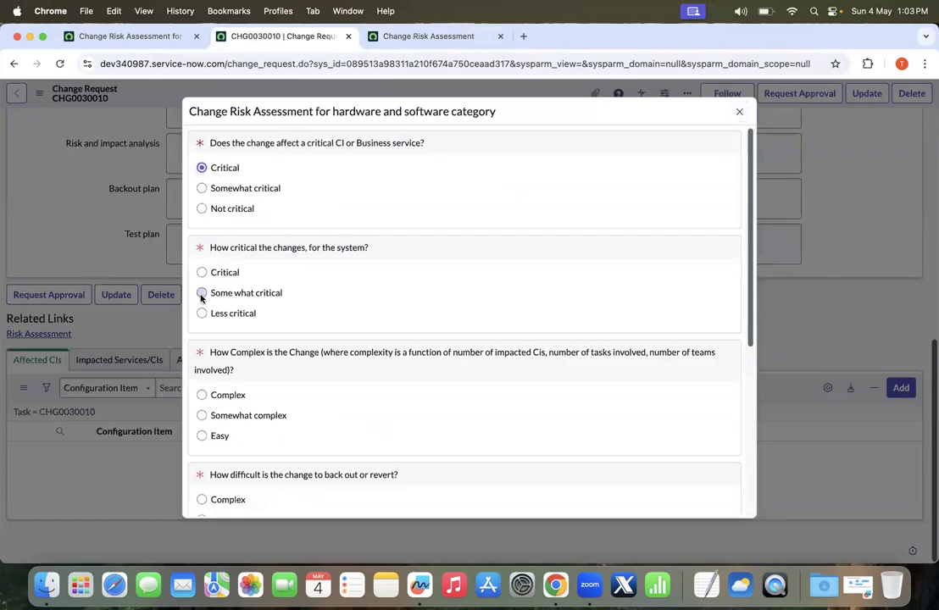
scroll(339, 212, "down", 3)
left_click(202, 272)
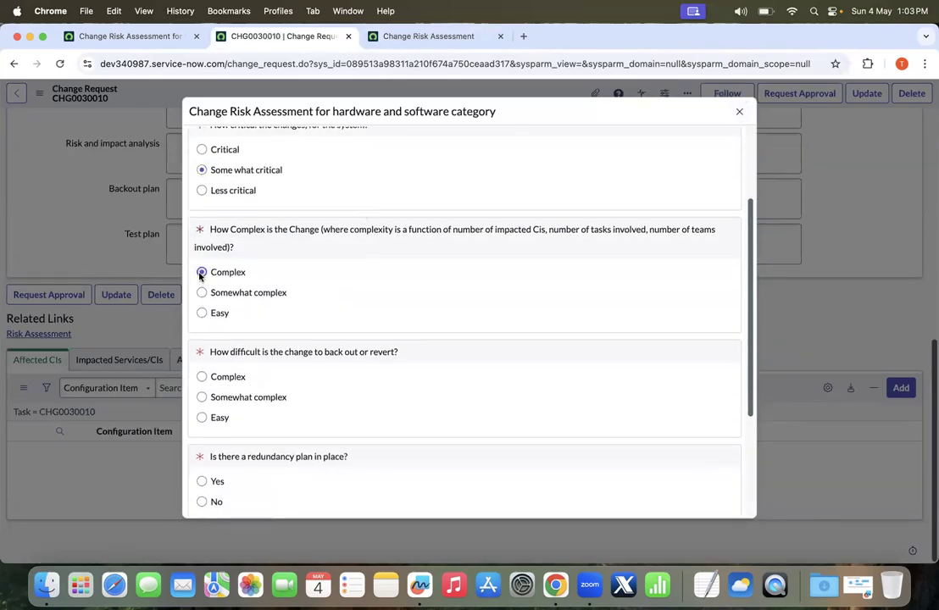
Step: Answer the back-out, redundancy plan and verification questions with Somewhat complex, No and Moderate
left_click(202, 378)
left_click(202, 396)
scroll(201, 397, "down", 3)
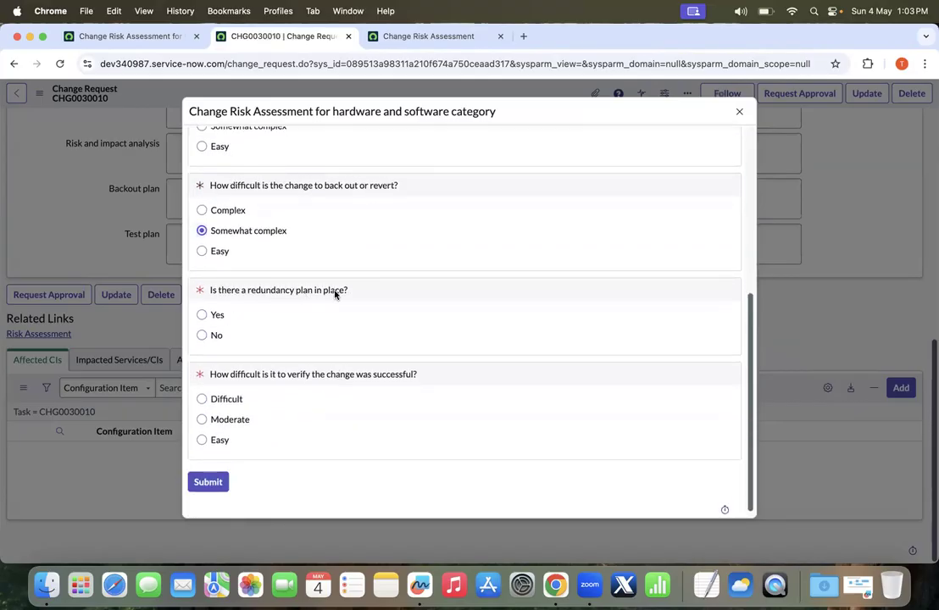
left_click(201, 335)
scroll(354, 366, "down", 1)
left_click(201, 413)
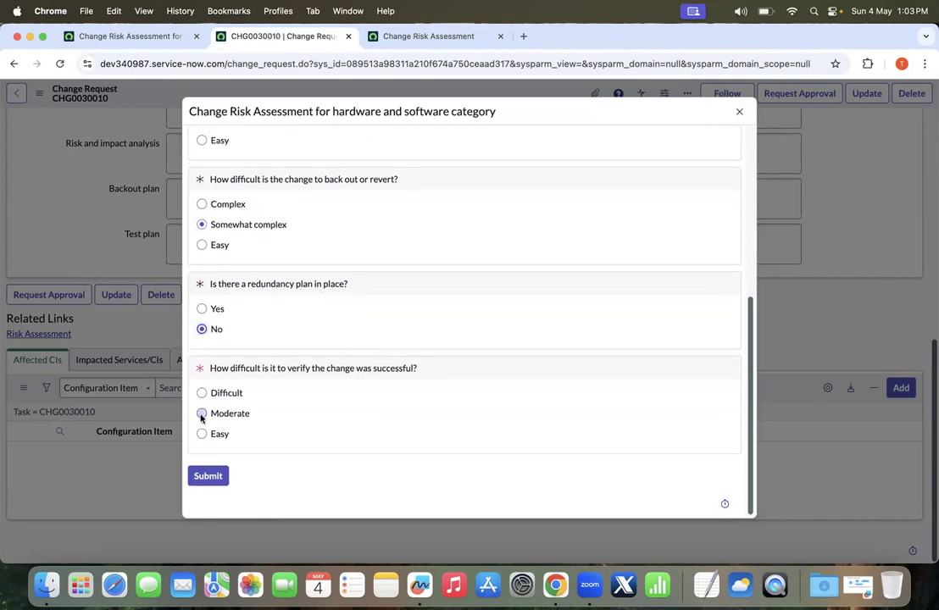
scroll(342, 208, "up", 10)
scroll(333, 215, "down", 10)
Step: Check the Moderate, High and Low thresholds of the risk assessment, and return to the filled-in questionnaire
left_click(109, 35)
scroll(68, 212, "down", 10)
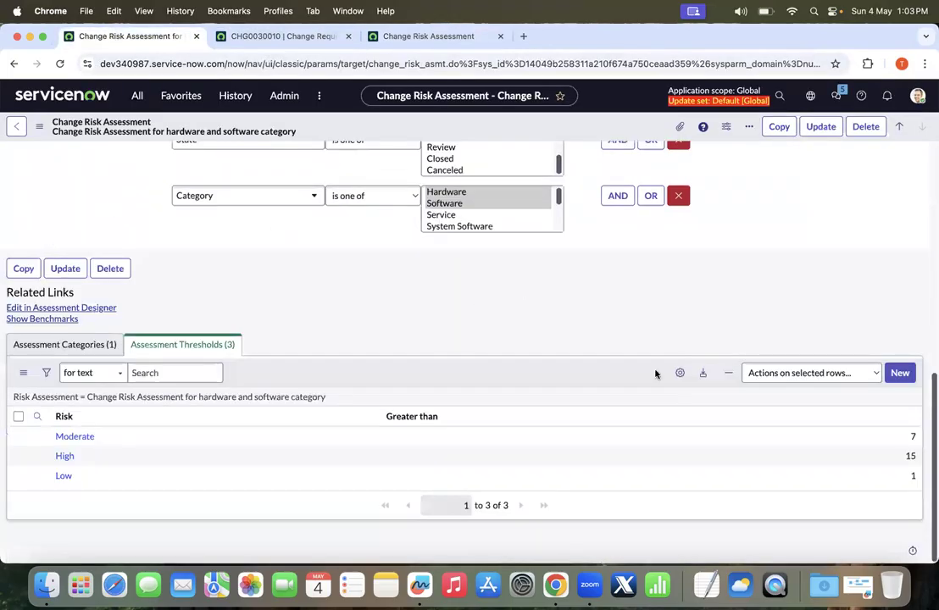
left_click(121, 438)
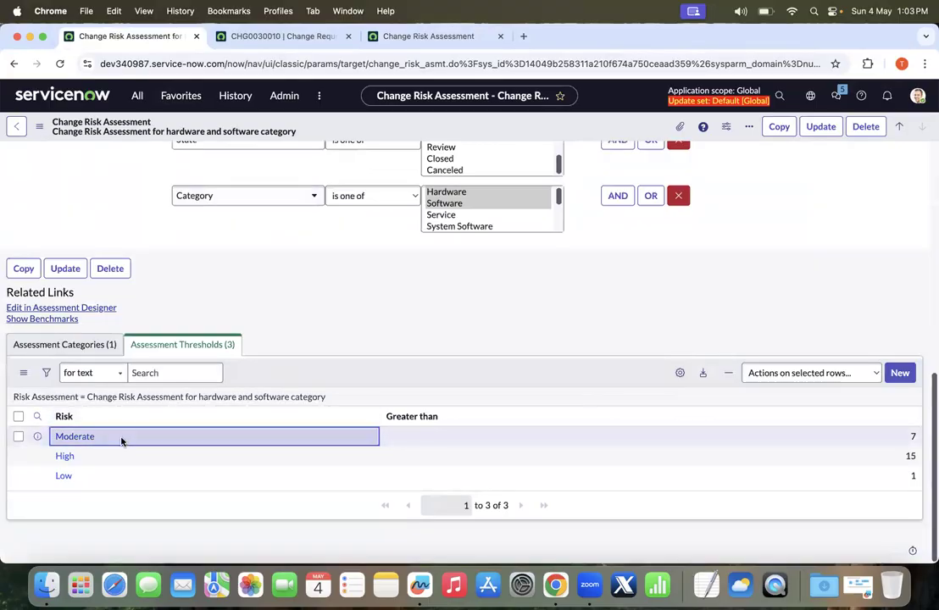
left_click(112, 456)
left_click(106, 475)
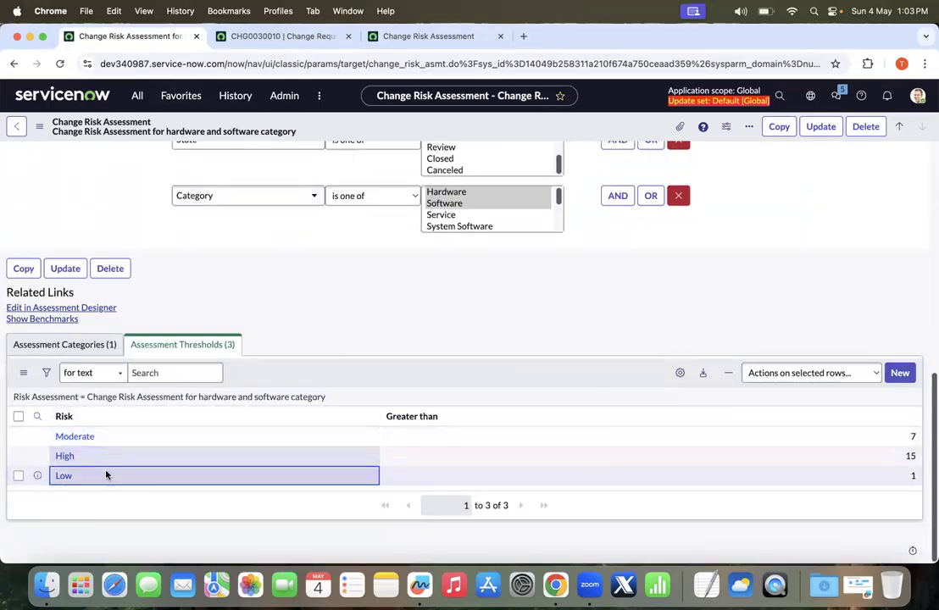
left_click(279, 35)
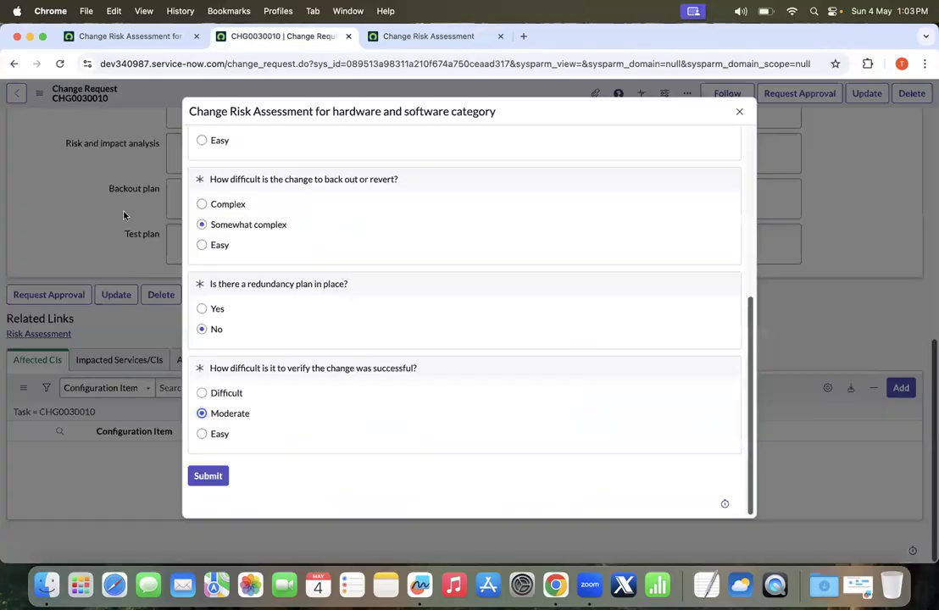
Step: Submit the risk questionnaire and check the change request's risk, impact and related links
left_click(219, 477)
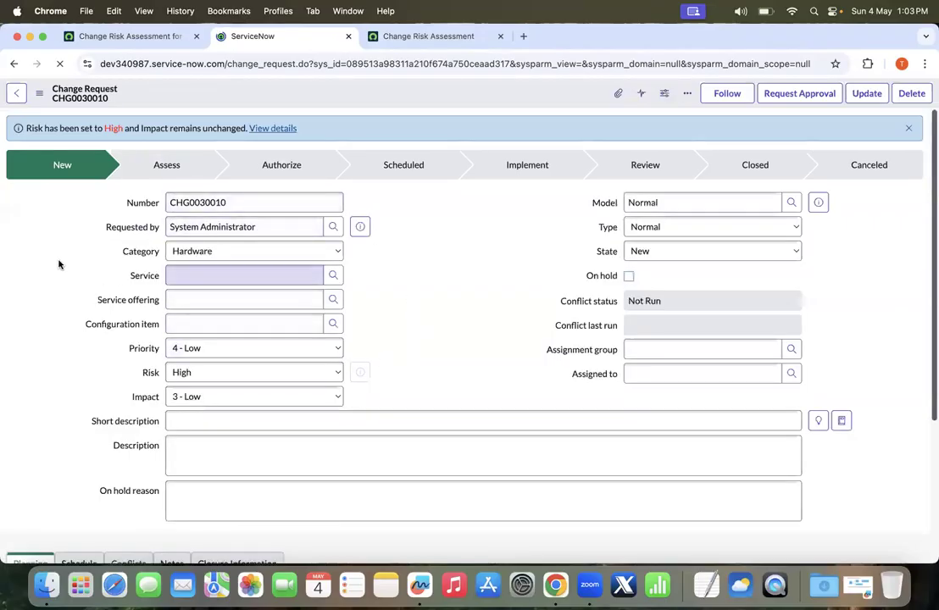
scroll(413, 238, "down", 3)
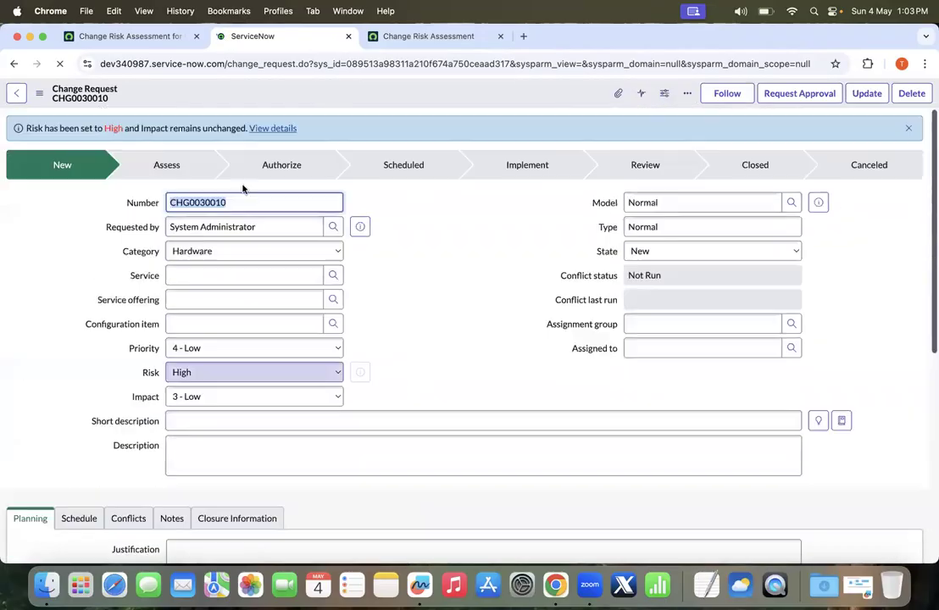
scroll(434, 270, "down", 8)
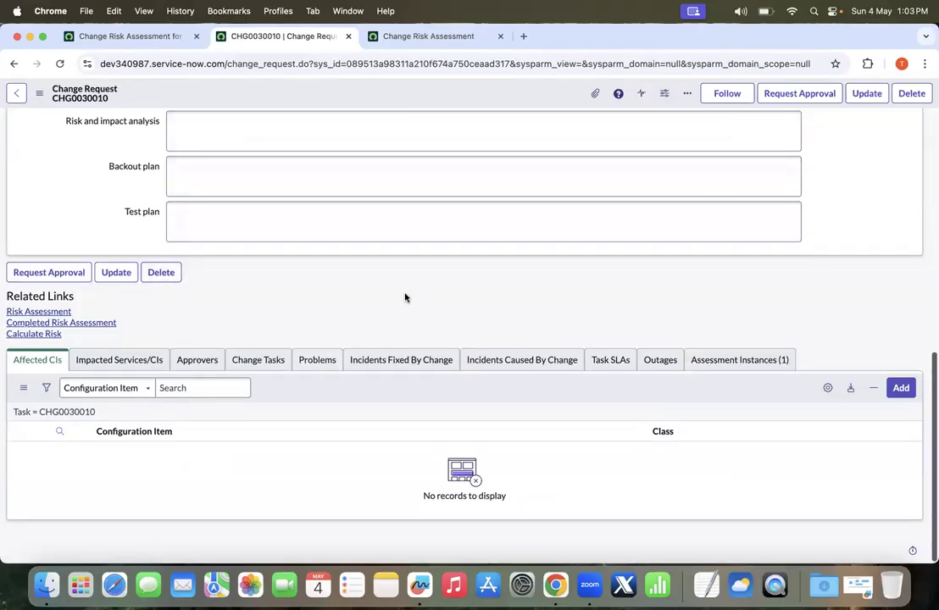
scroll(405, 298, "up", 8)
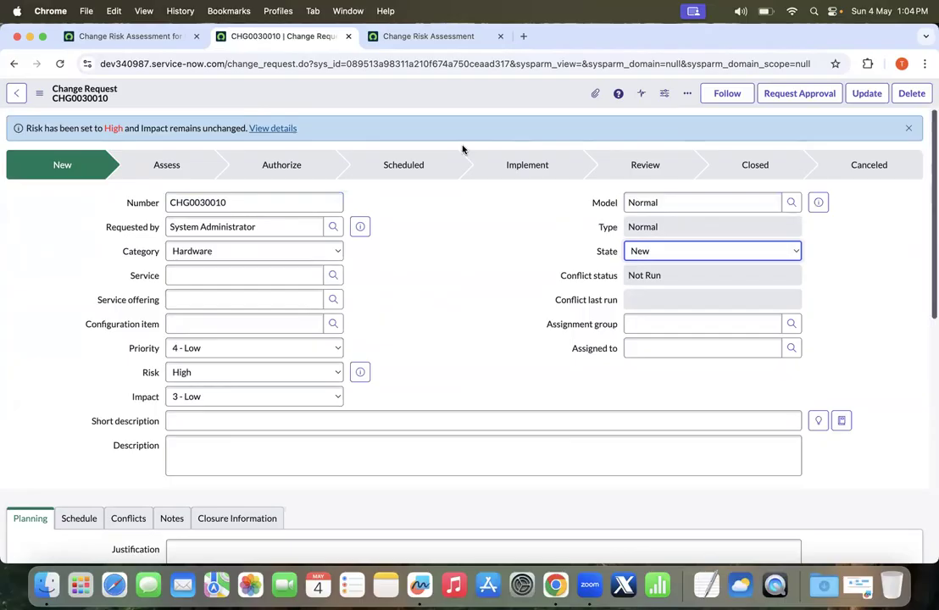
Step: Switch to the Freeform board to look at the Risk Conditions approach, and return to the change request's Calculate Risk link
left_click(858, 585)
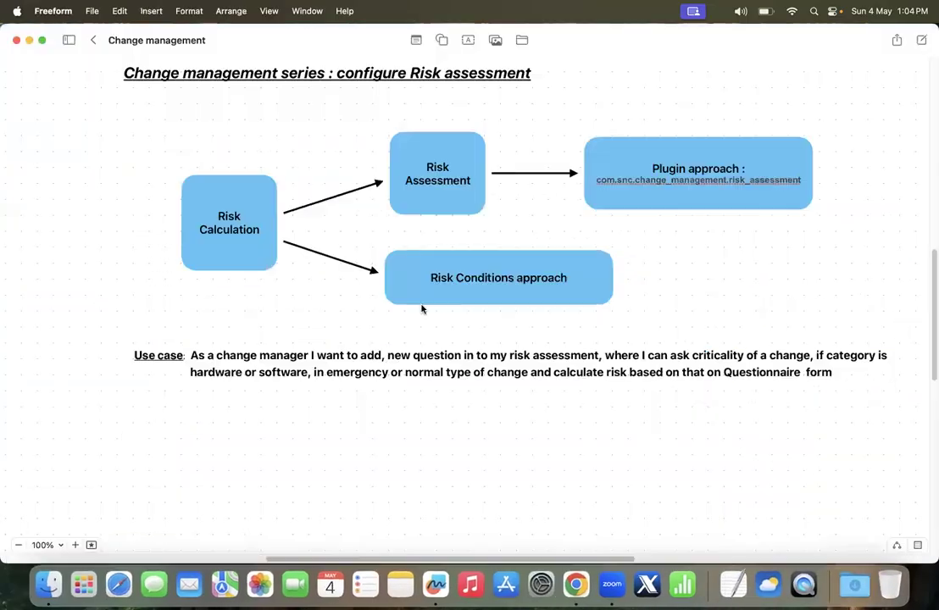
left_click(442, 254)
left_click(712, 289)
left_click(29, 41)
scroll(50, 266, "down", 10)
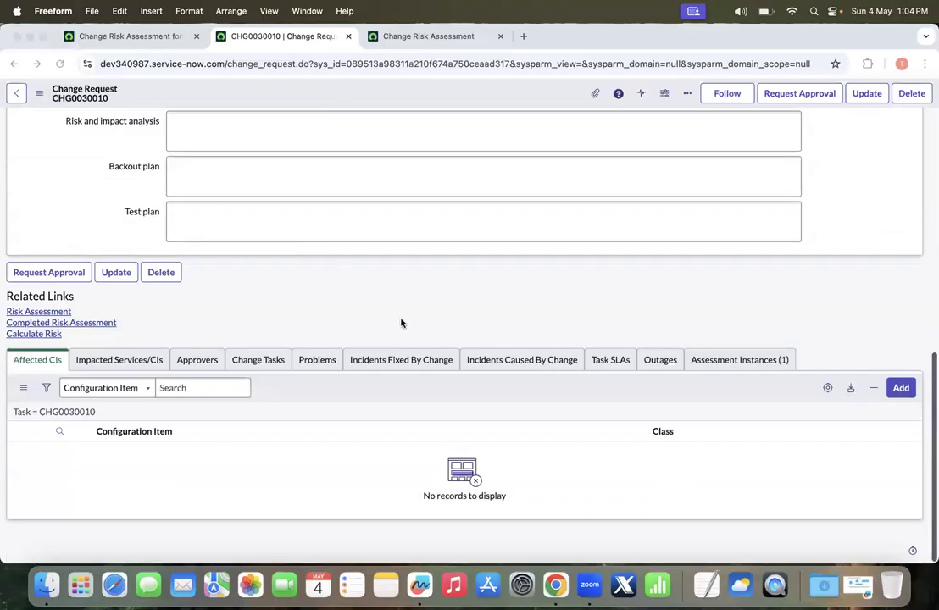
left_click(164, 331)
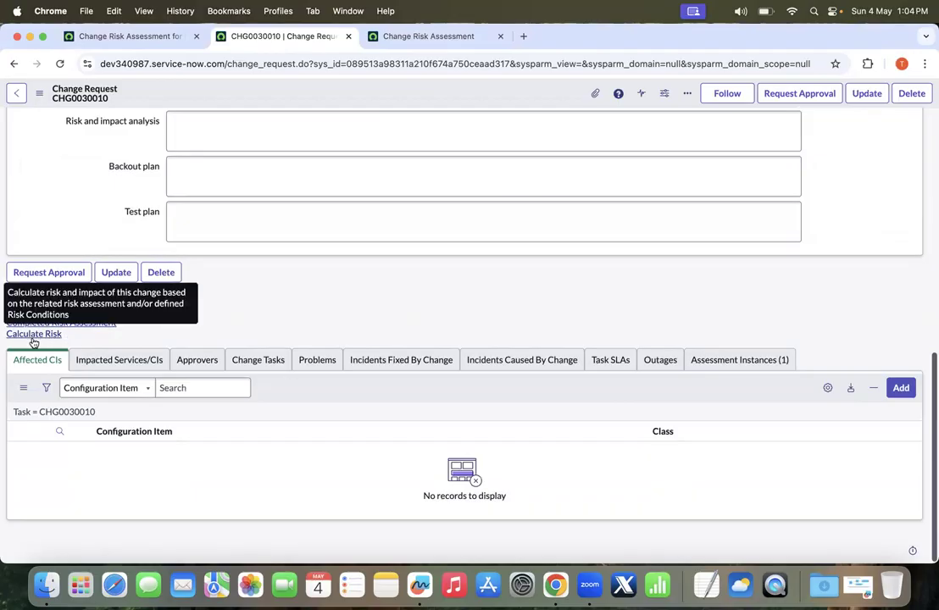
Step: Filter the application navigator by "risk" and open Risk Conditions in a new browser tab
left_click(126, 40)
left_click(134, 97)
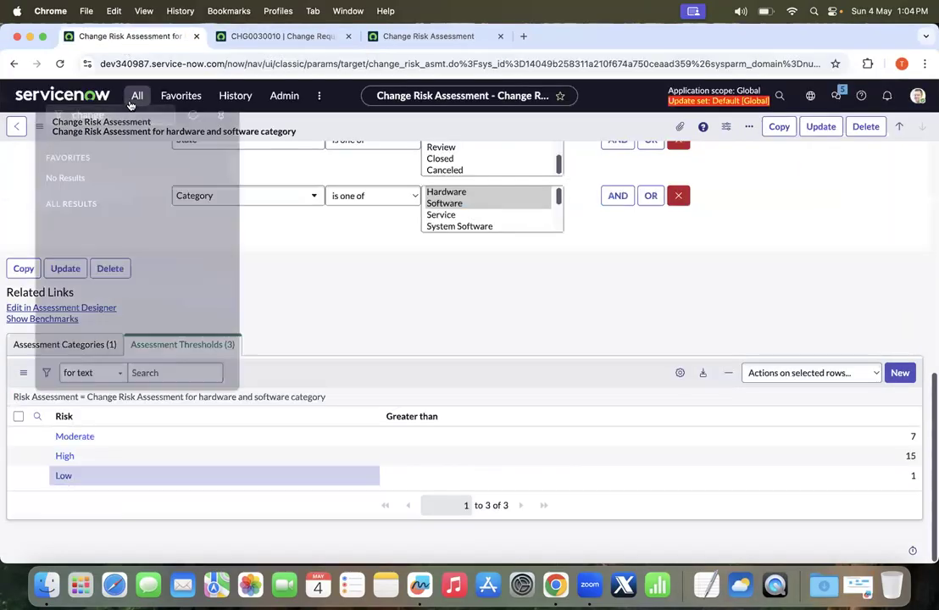
left_click(218, 130)
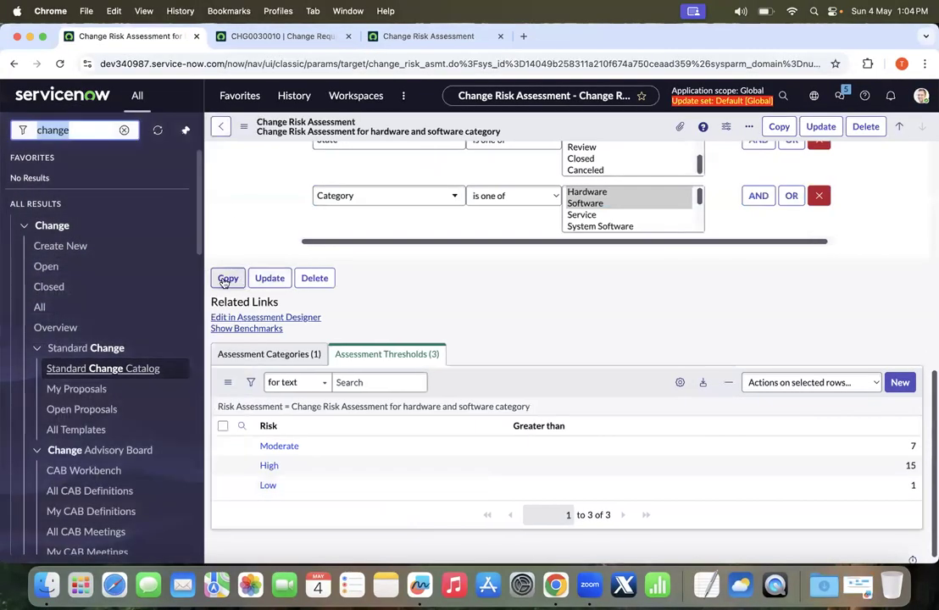
scroll(106, 271, "down", 5)
scroll(114, 271, "up", 5)
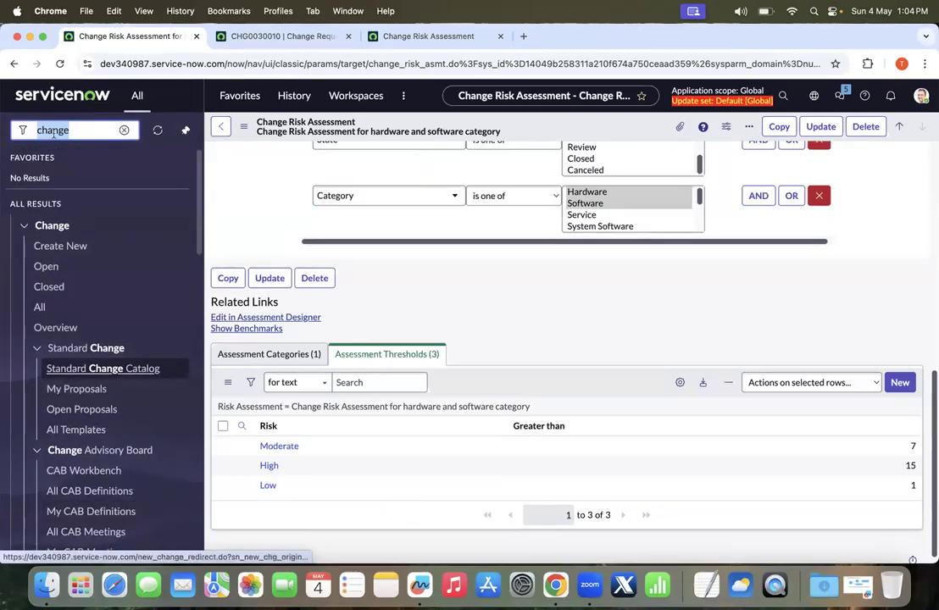
key("BackSpace")
type("risk")
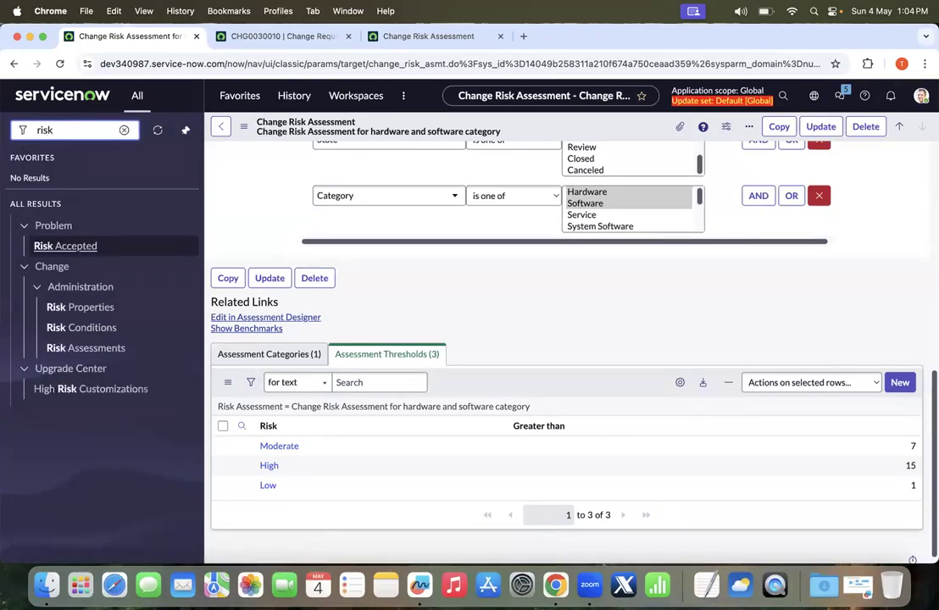
left_click(81, 327, "super")
left_click(577, 38)
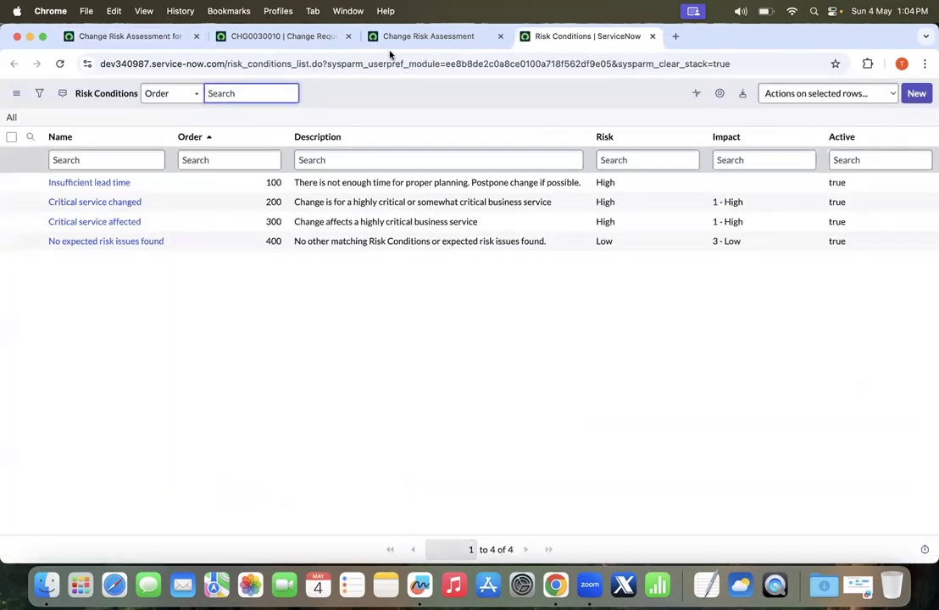
Step: Reorder the browser tabs as Assessment Designer, risk assessment record, change request and Risk Conditions
left_click(292, 38)
left_click(405, 38)
left_click_drag(289, 35, 398, 36)
left_click(169, 38)
left_click_drag(169, 38, 434, 34)
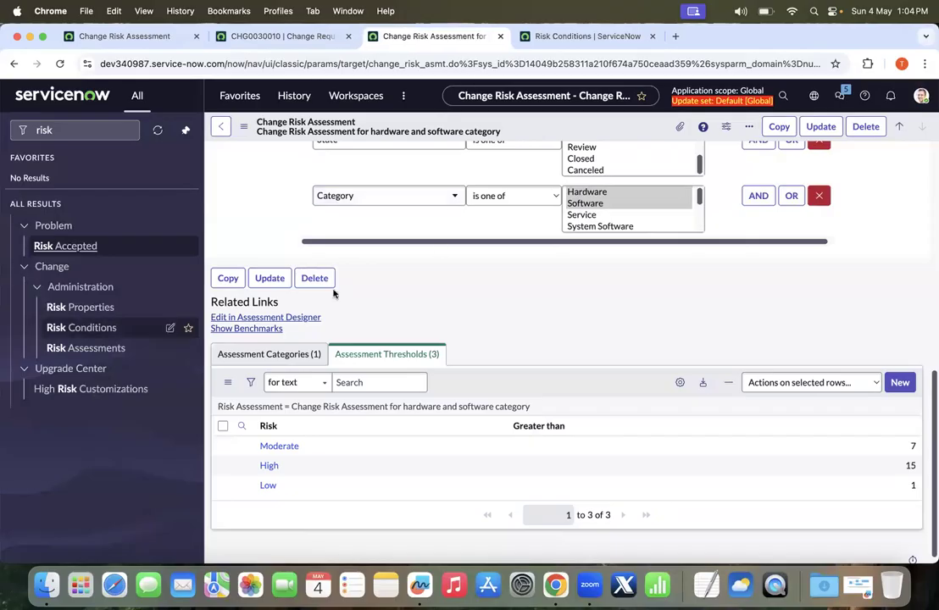
left_click(299, 36)
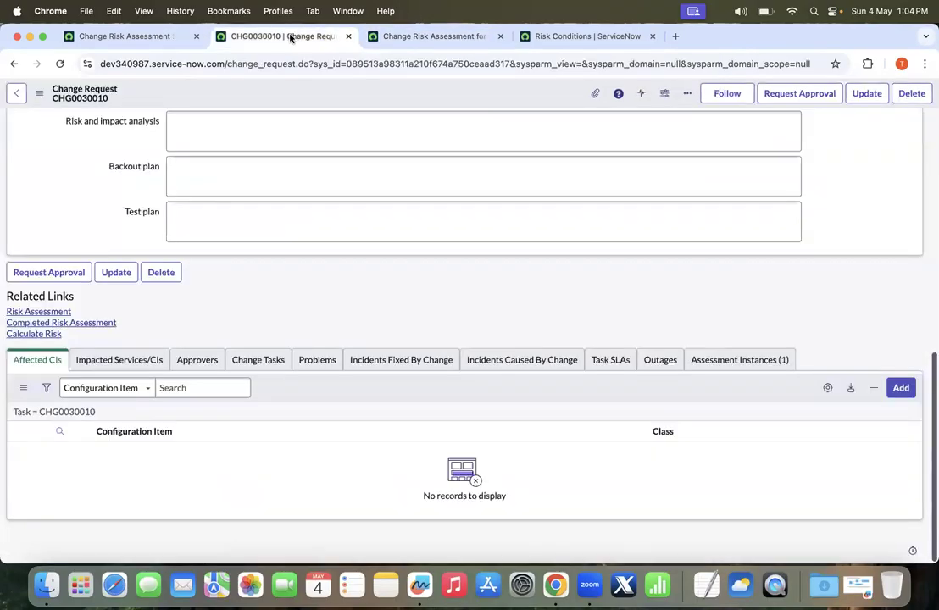
left_click_drag(290, 37, 441, 37)
Step: Review the Risk Conditions list and its table name, and the change request's risk, impact and Calculate Risk link
left_click(566, 38)
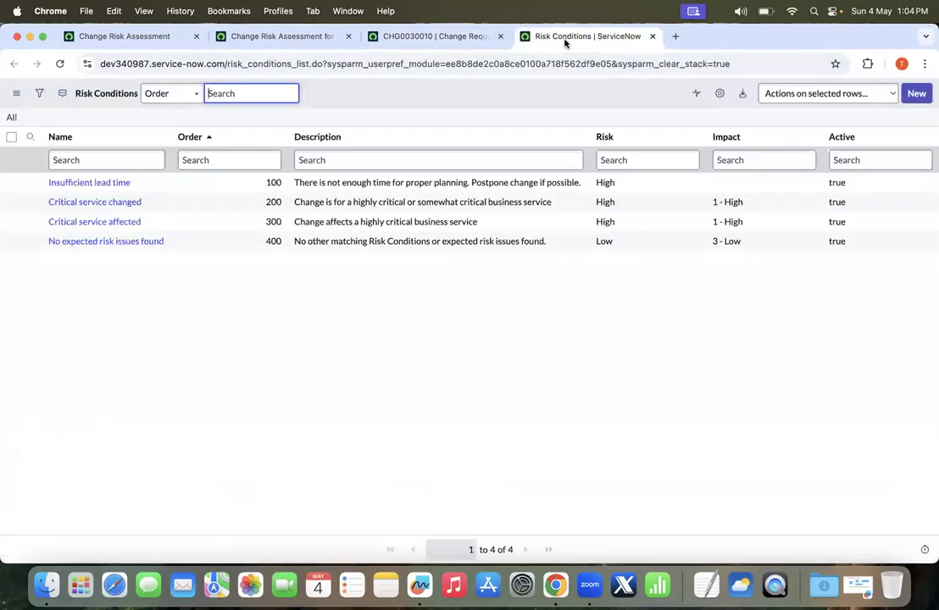
double_click(305, 63)
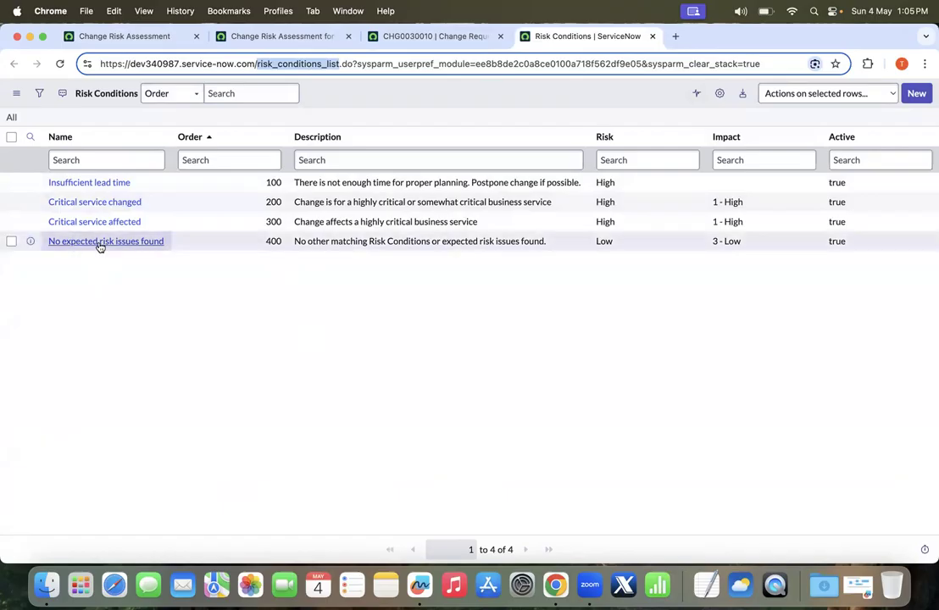
left_click(405, 36)
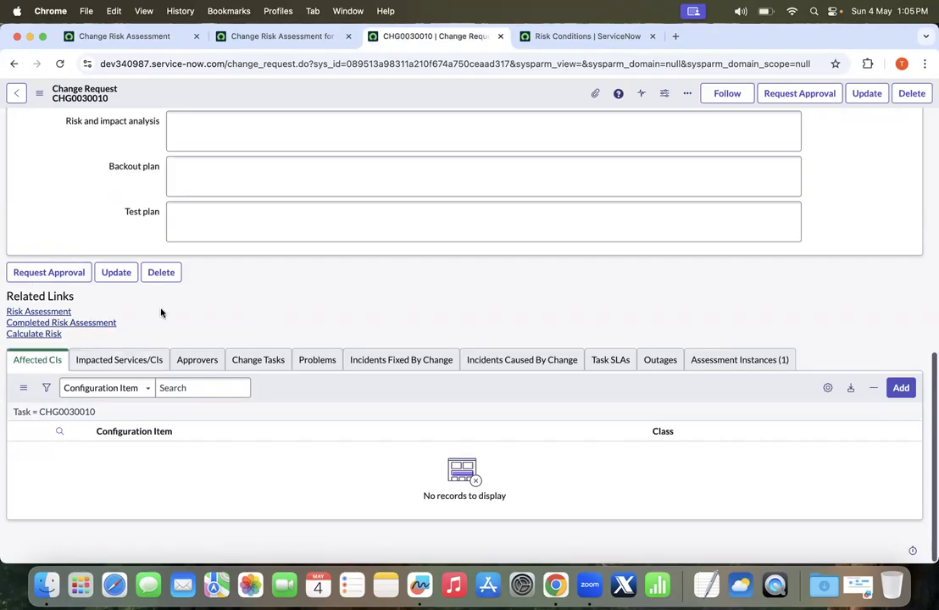
scroll(161, 313, "up", 3)
scroll(161, 313, "up", 2)
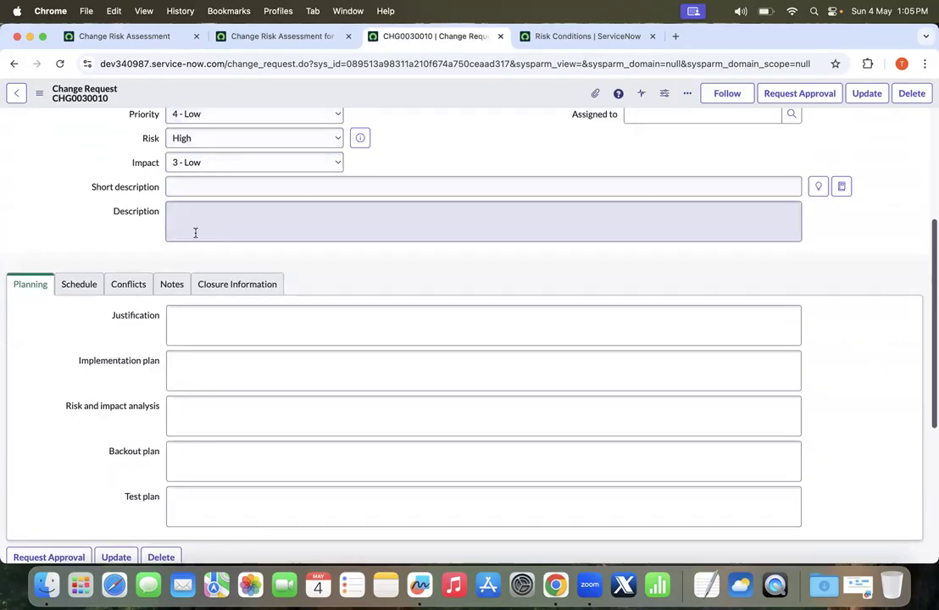
scroll(195, 232, "up", 2)
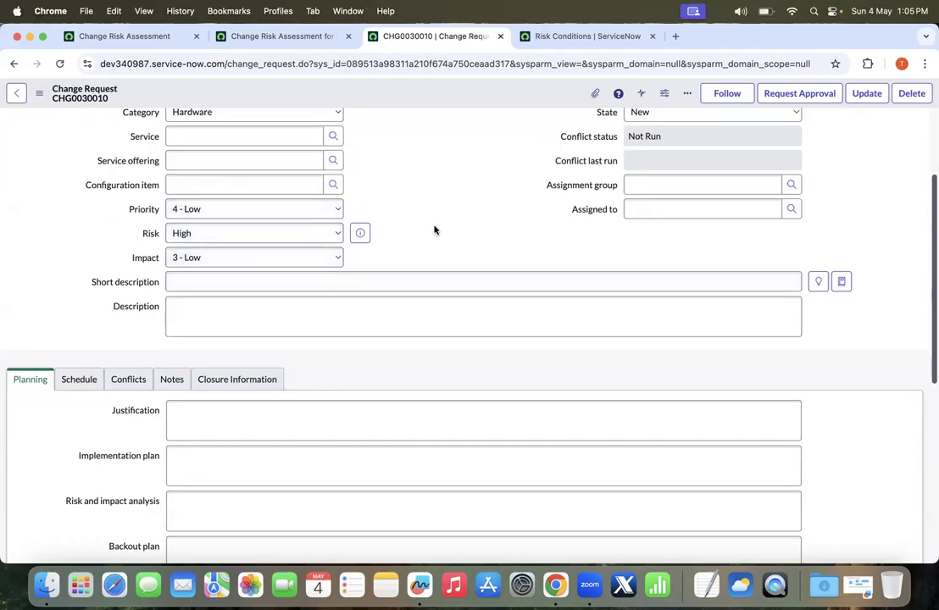
scroll(441, 229, "down", 10)
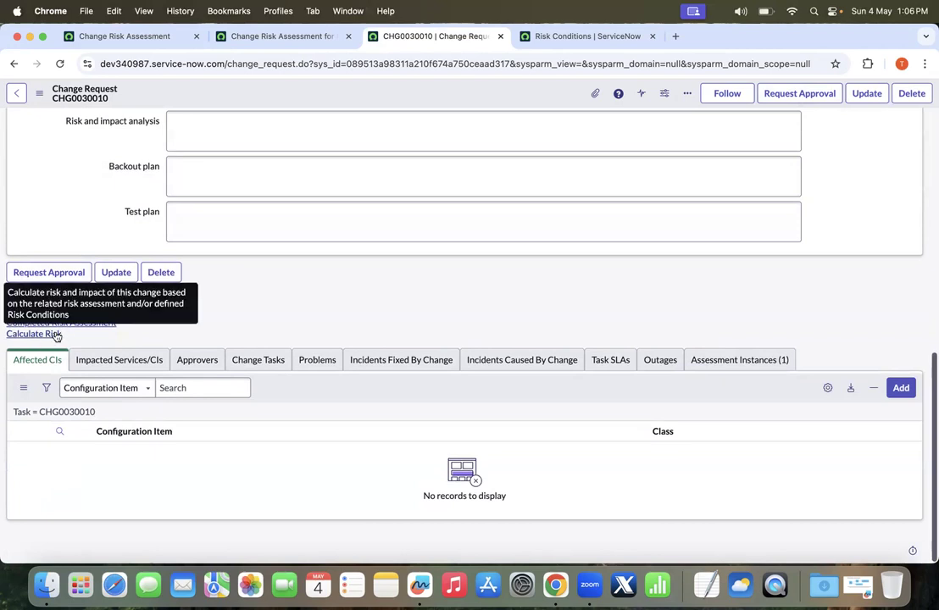
Step: Filter the application navigator by "ui action" and open the System Definition UI Actions list in a new browser tab
left_click(90, 36)
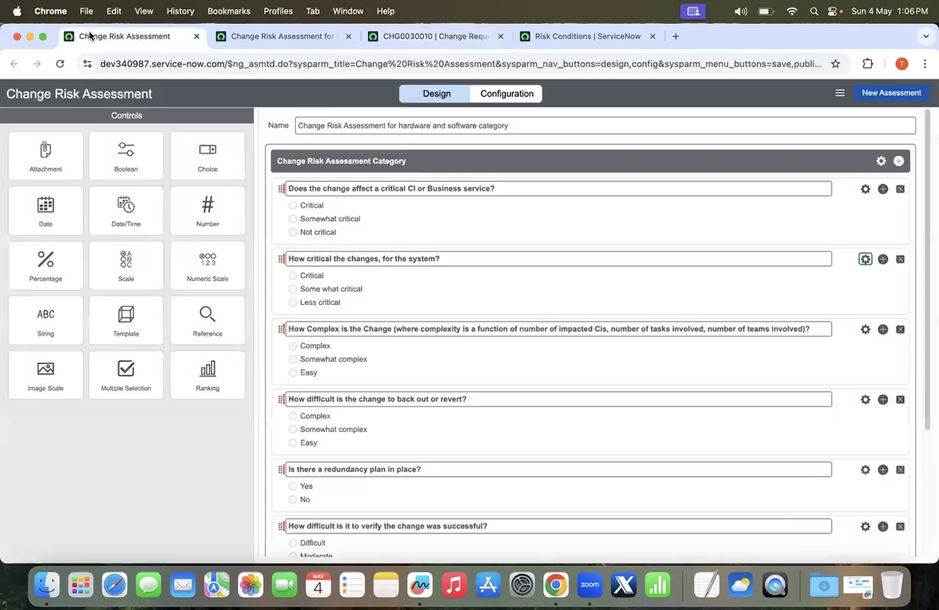
left_click(255, 36)
left_click(82, 127)
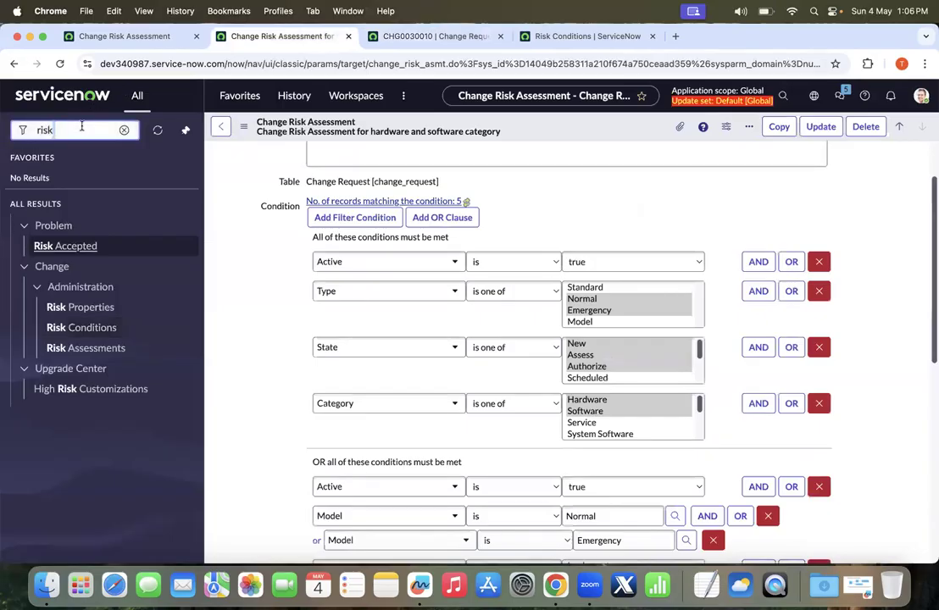
key("super+a")
key("BackSpace")
type("yi ac tion")
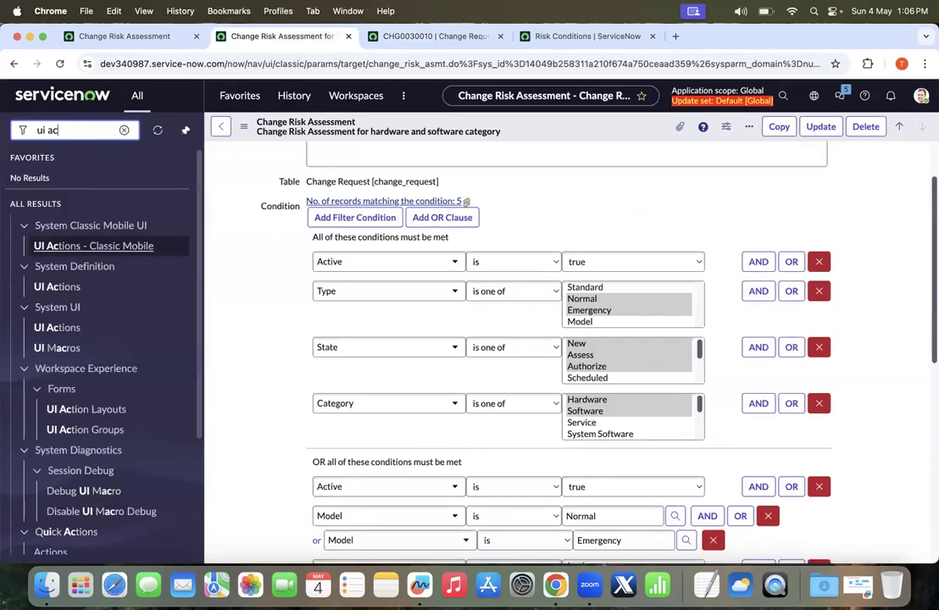
type("ion")
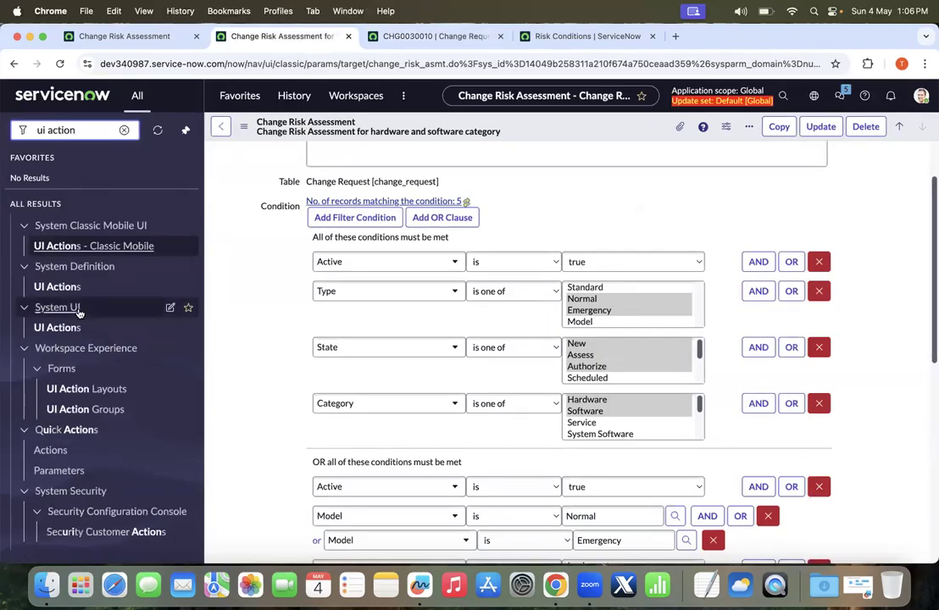
left_click(77, 289)
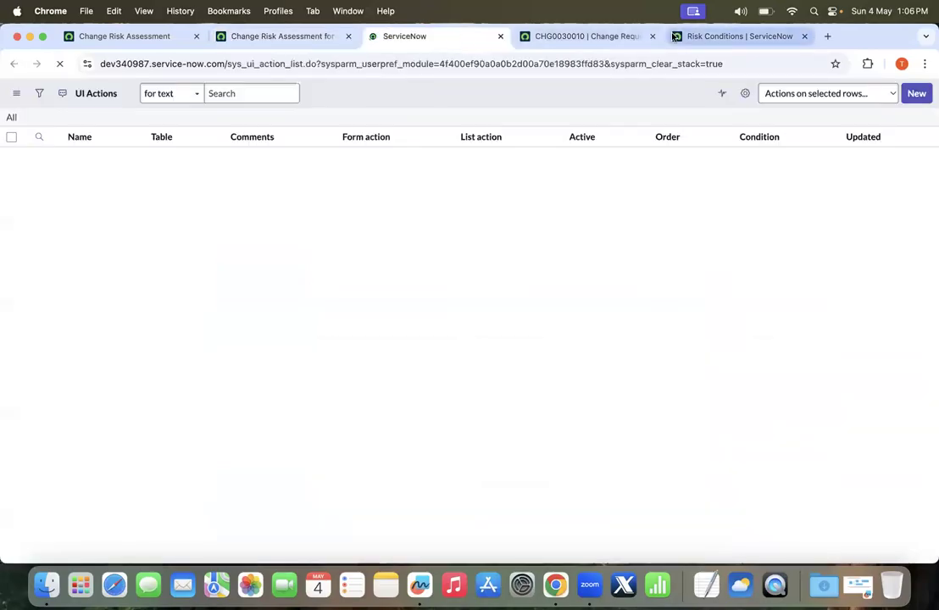
Step: Filter the UI Actions list to names starting with "risk"
left_click(82, 160)
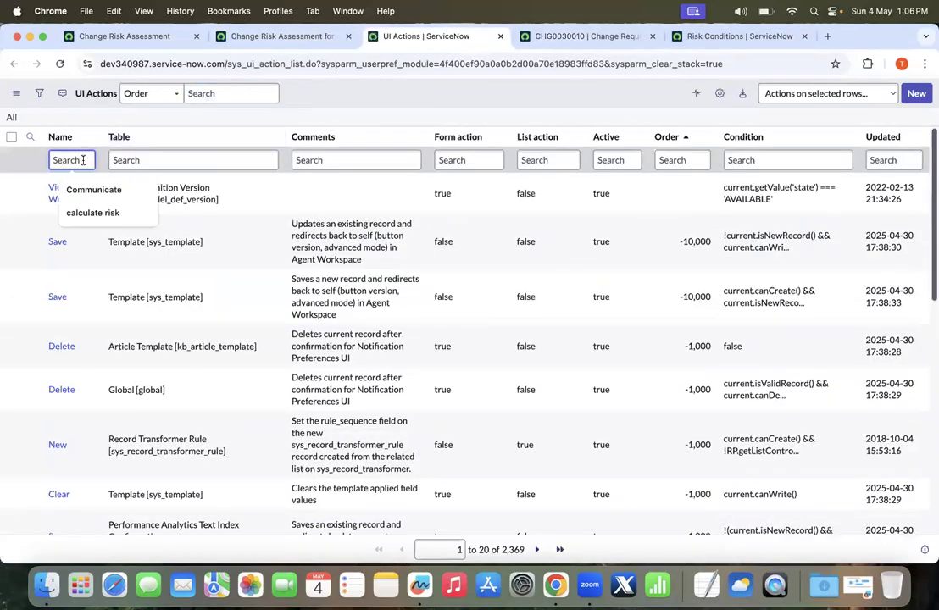
type("risk")
key("Return")
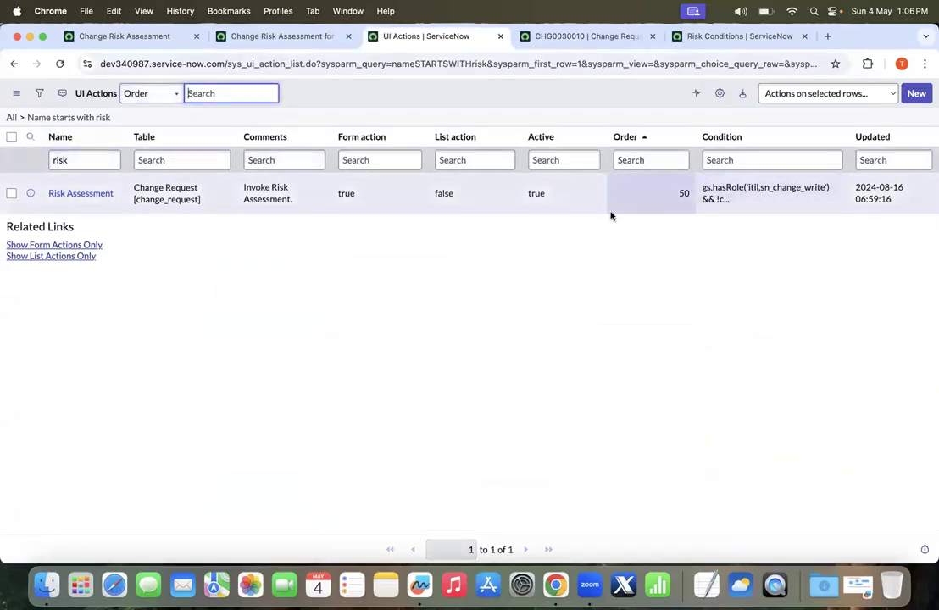
Step: Limit the UI Actions list to the Change Request table and remove the name condition to find Calculate Risk
right_click(229, 190)
key("Escape")
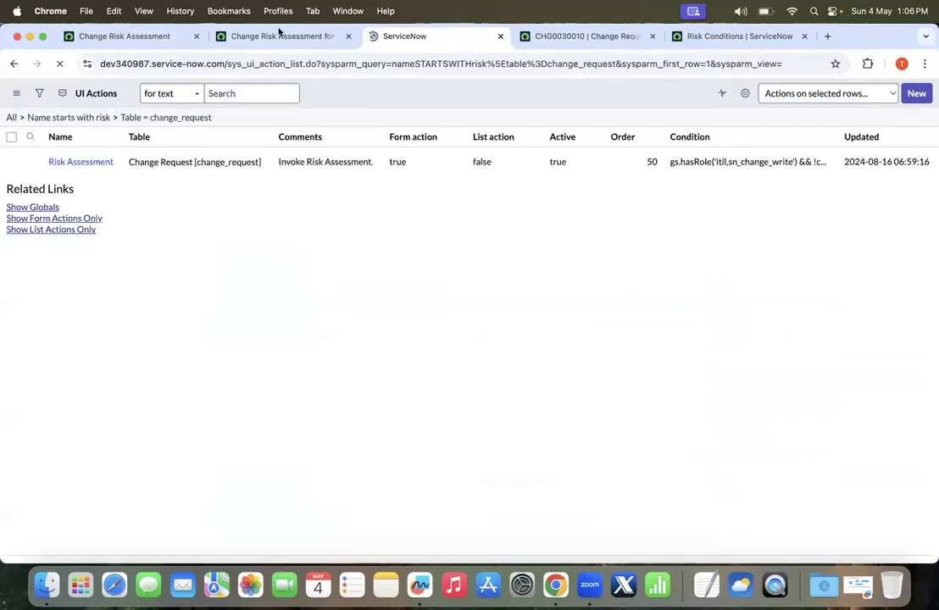
left_click(22, 117)
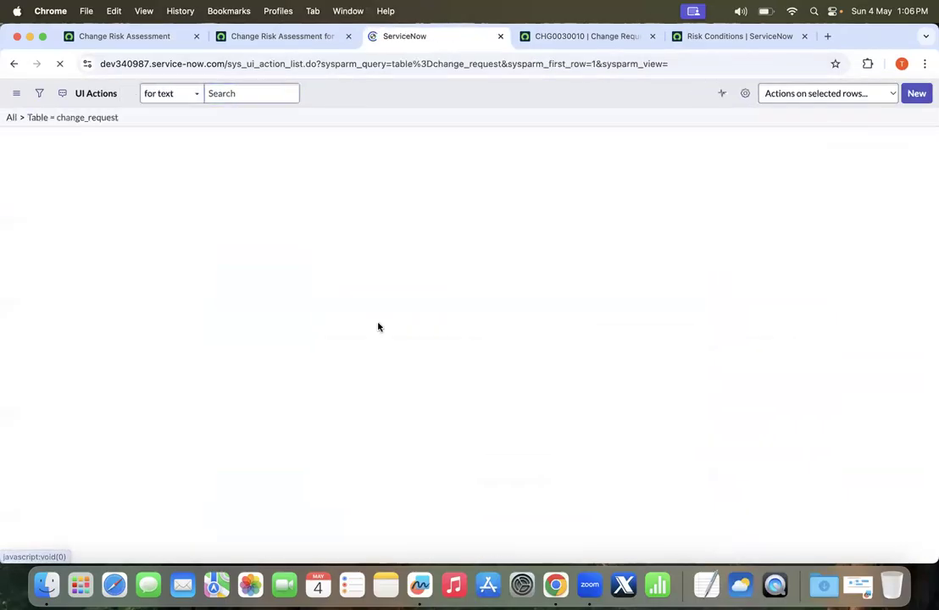
scroll(122, 296, "down", 2)
scroll(122, 296, "down", 7)
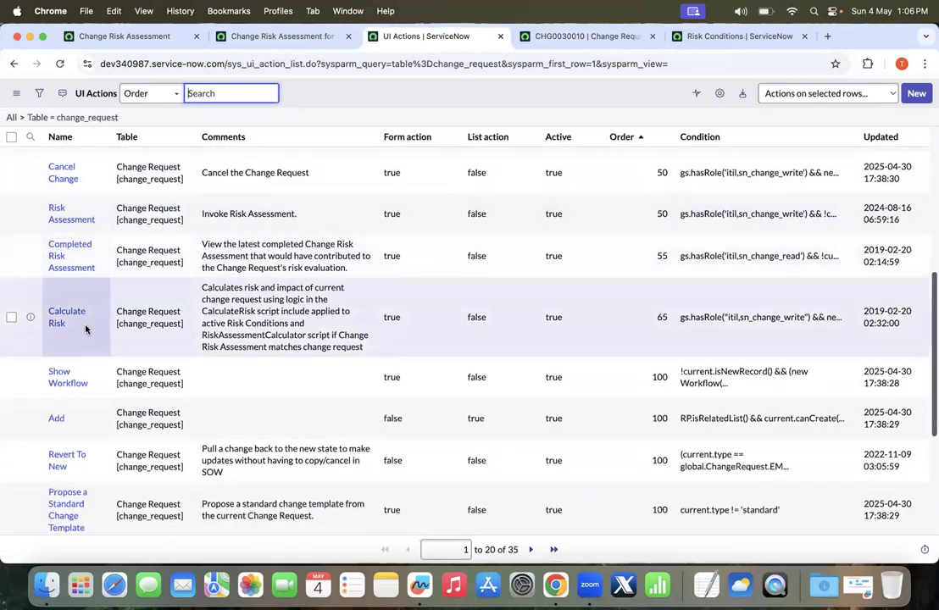
Step: Filter the Change Request UI Actions to names containing "risk" using "*risk"
scroll(157, 262, "up", 8)
left_click(74, 157)
type("*risk")
key("Return")
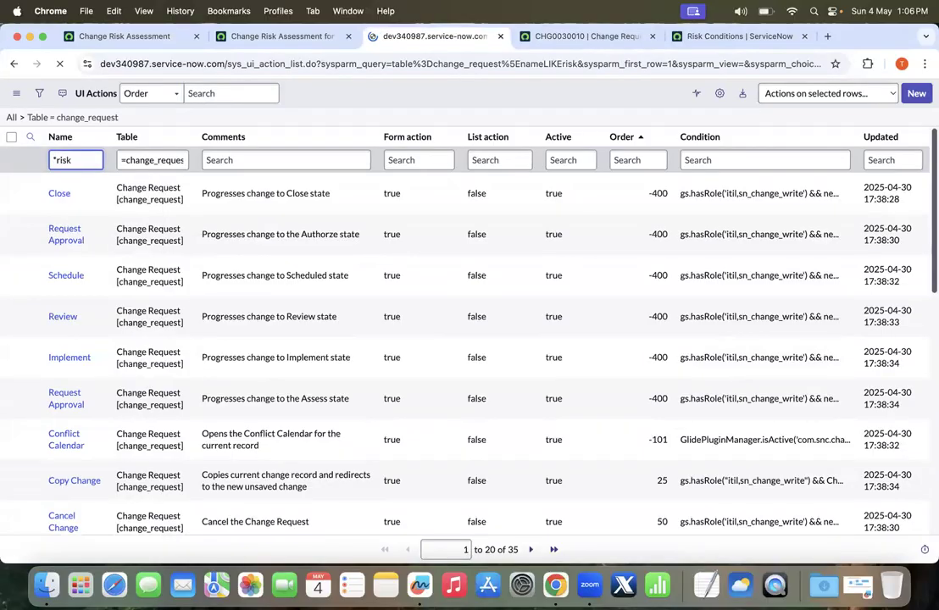
Step: Compare the Risk Assessment and Calculate Risk UI actions, including their form action, list action and active values
left_click(102, 188)
left_click(84, 306)
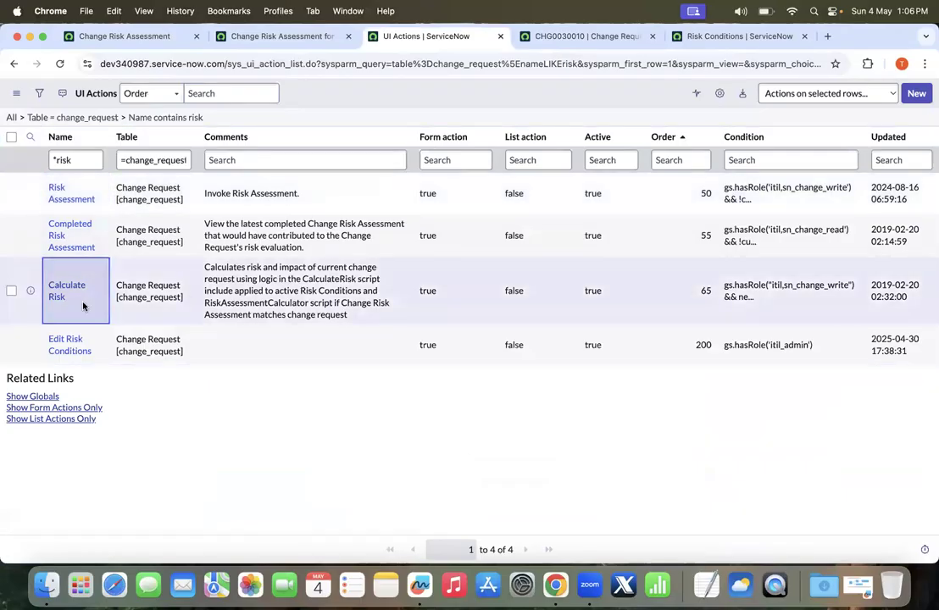
left_click(89, 183)
left_click(81, 292)
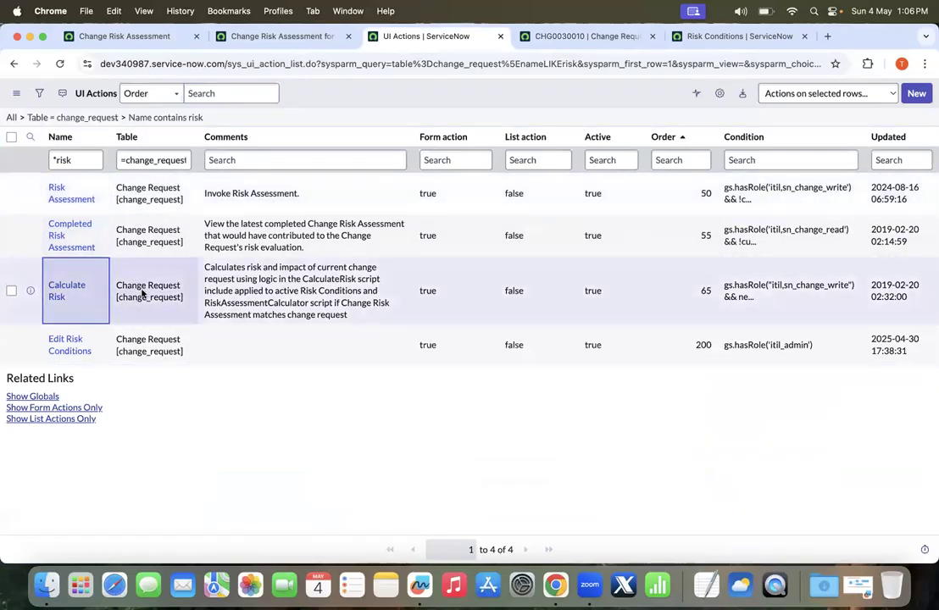
left_click(471, 283)
left_click(571, 284)
left_click(618, 281)
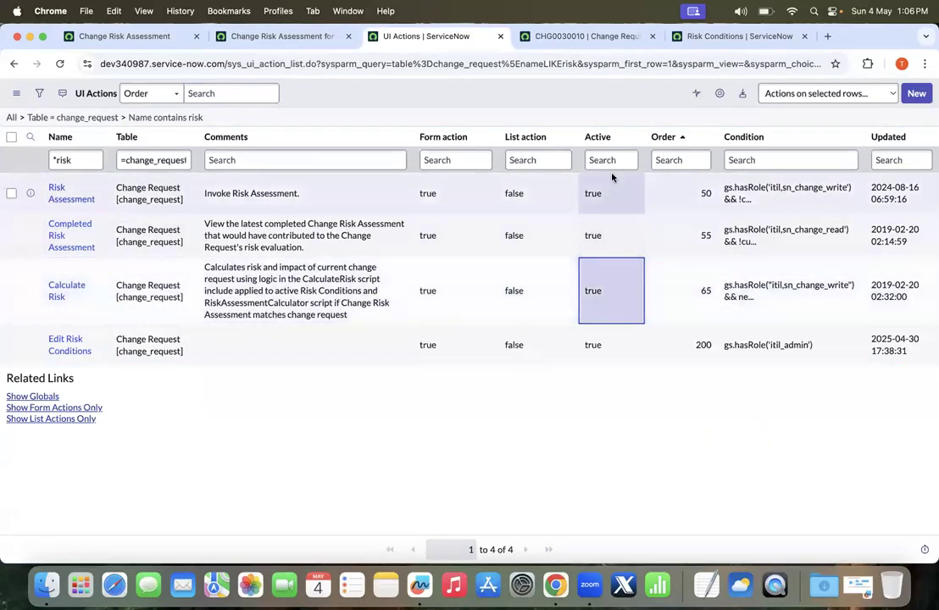
left_click(619, 195)
left_click(611, 291)
left_click(611, 193)
left_click(611, 290)
left_click(604, 193)
left_click(620, 291)
left_click(621, 201)
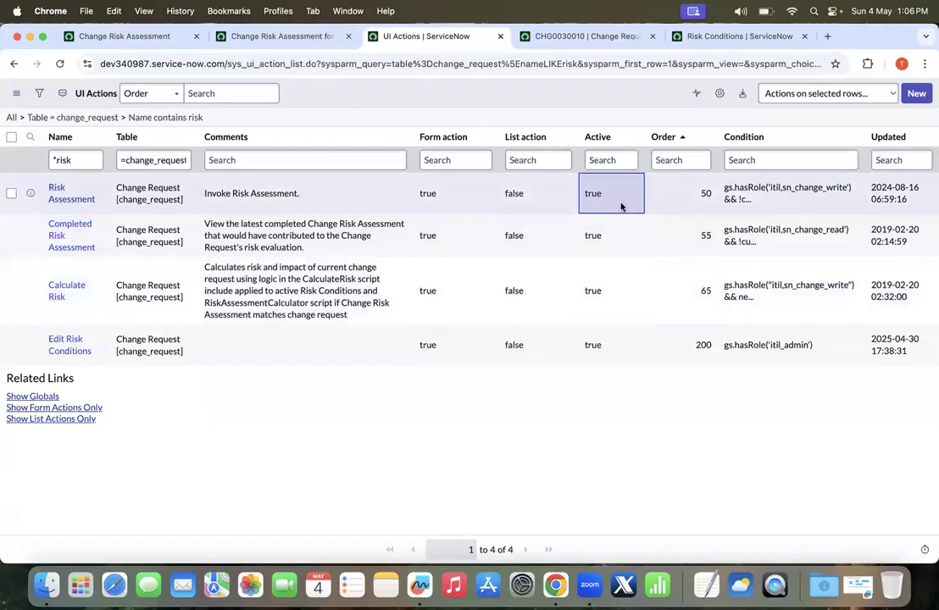
Step: Review the risk links and the Risk and Impact fields on change request CHG0030010
left_click(590, 35)
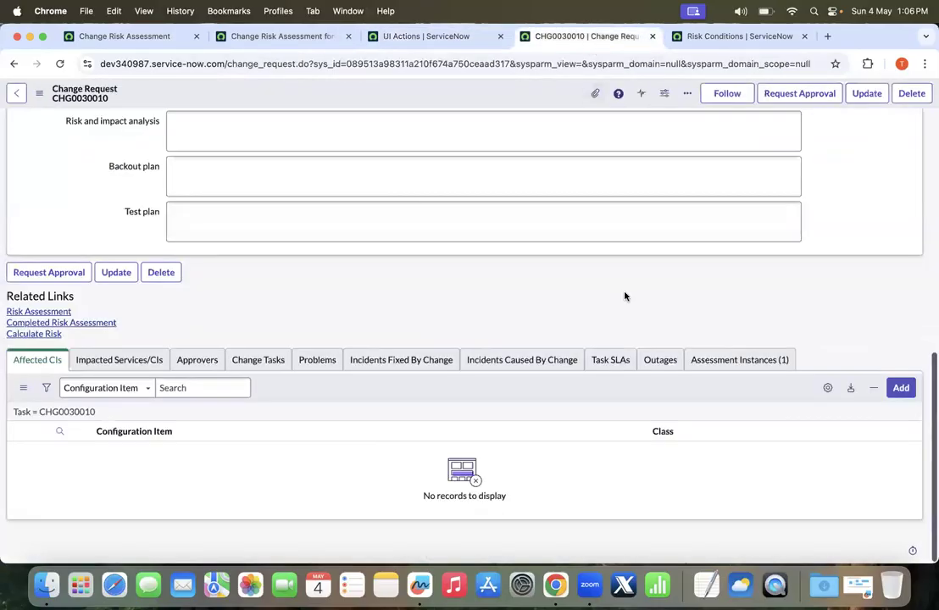
scroll(543, 297, "up", 5)
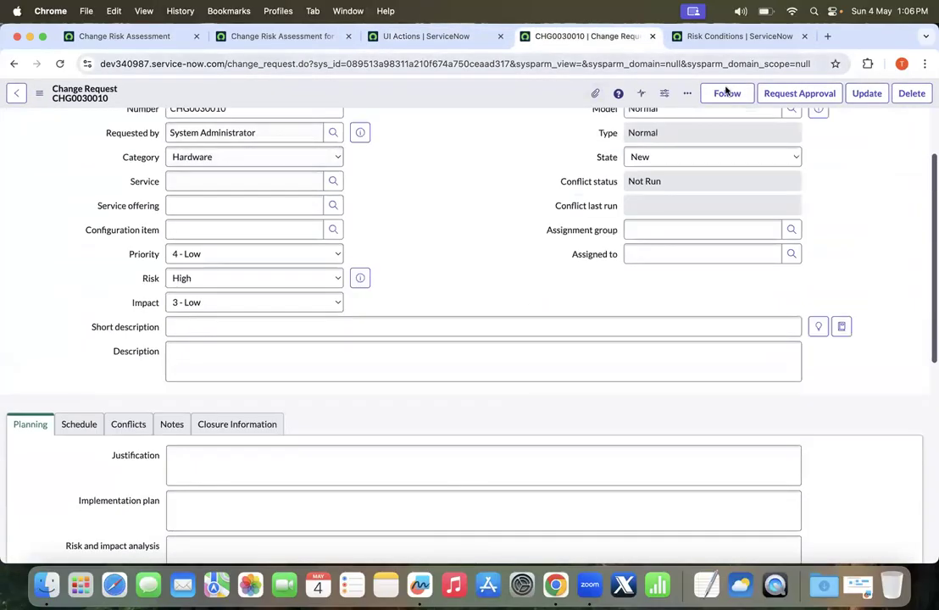
scroll(489, 225, "up", 2)
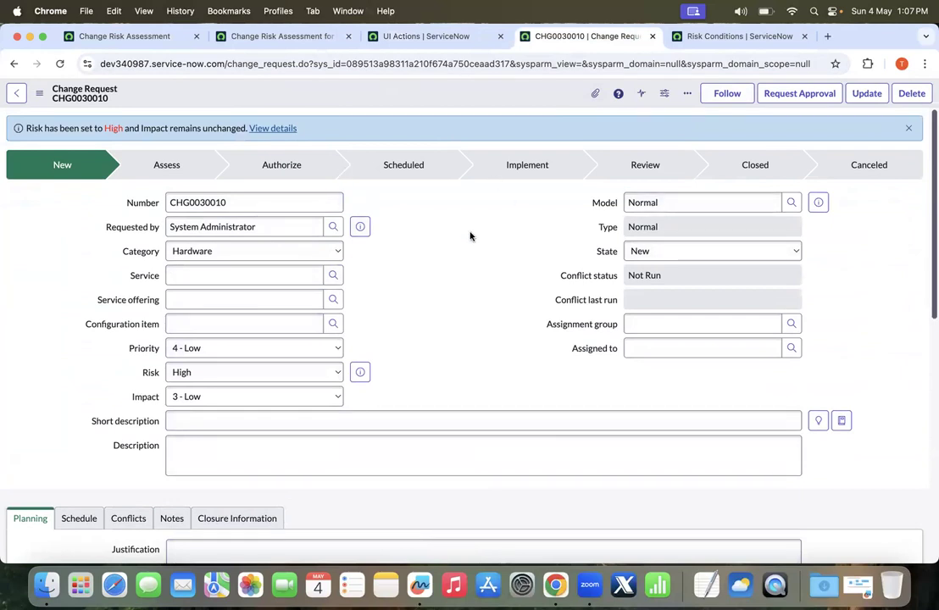
Step: Revisit the Risk Conditions list, the assessment designer questions and the risk assessment record's conditions
left_click(719, 37)
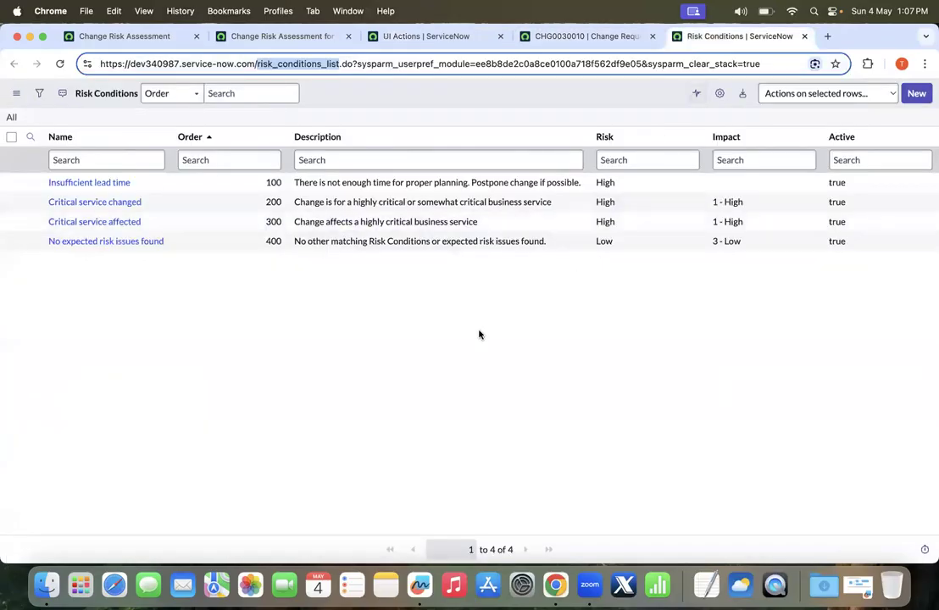
left_click(460, 355)
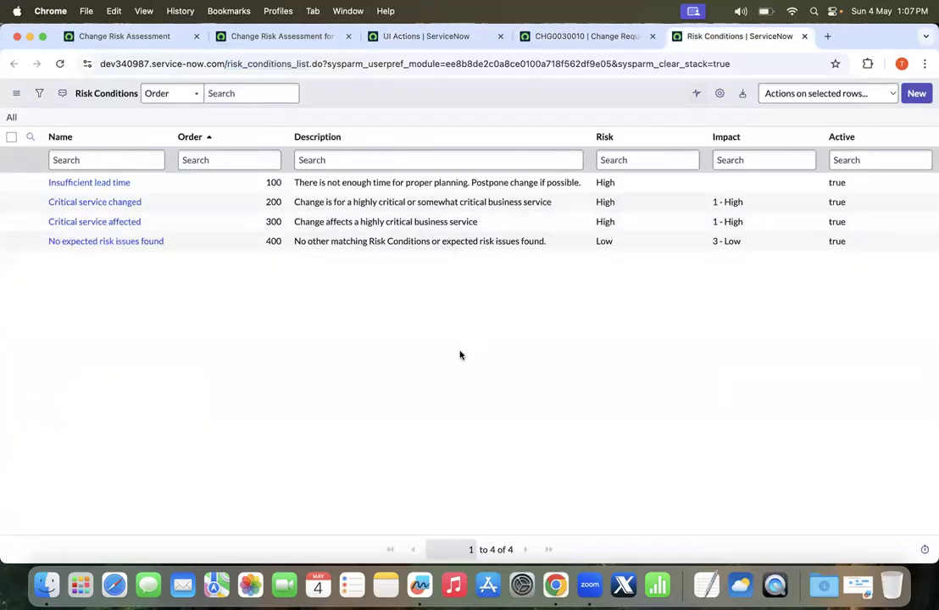
left_click(109, 36)
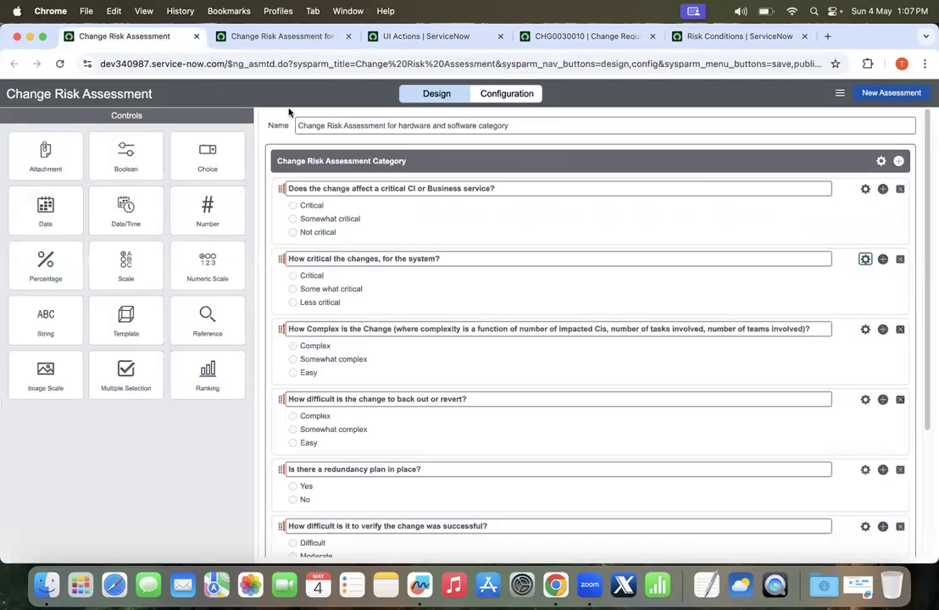
left_click(268, 35)
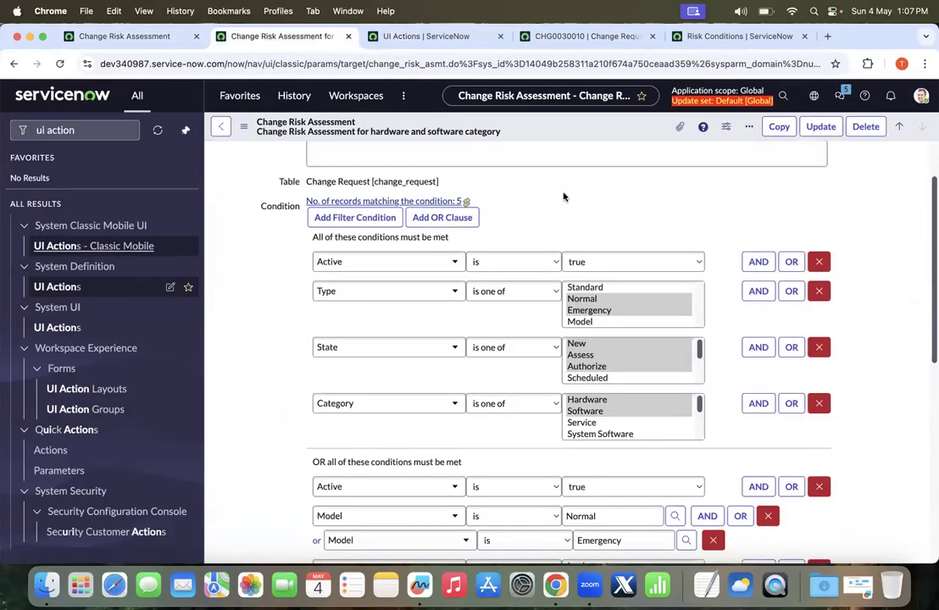